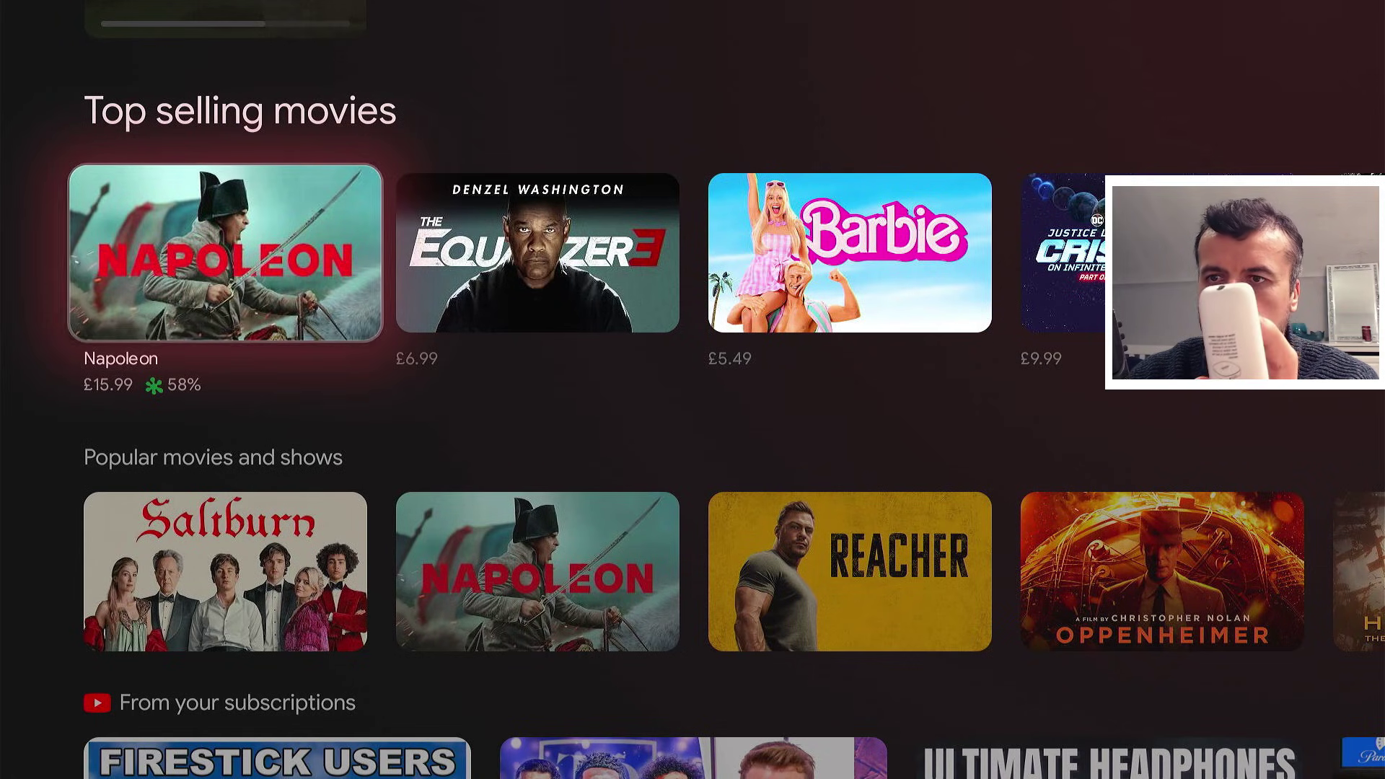
- Press boss key 83 on the home screen to turn MATVT mouse mode on
key("XF86AudioPlay")
key("XF86AudioPlay")
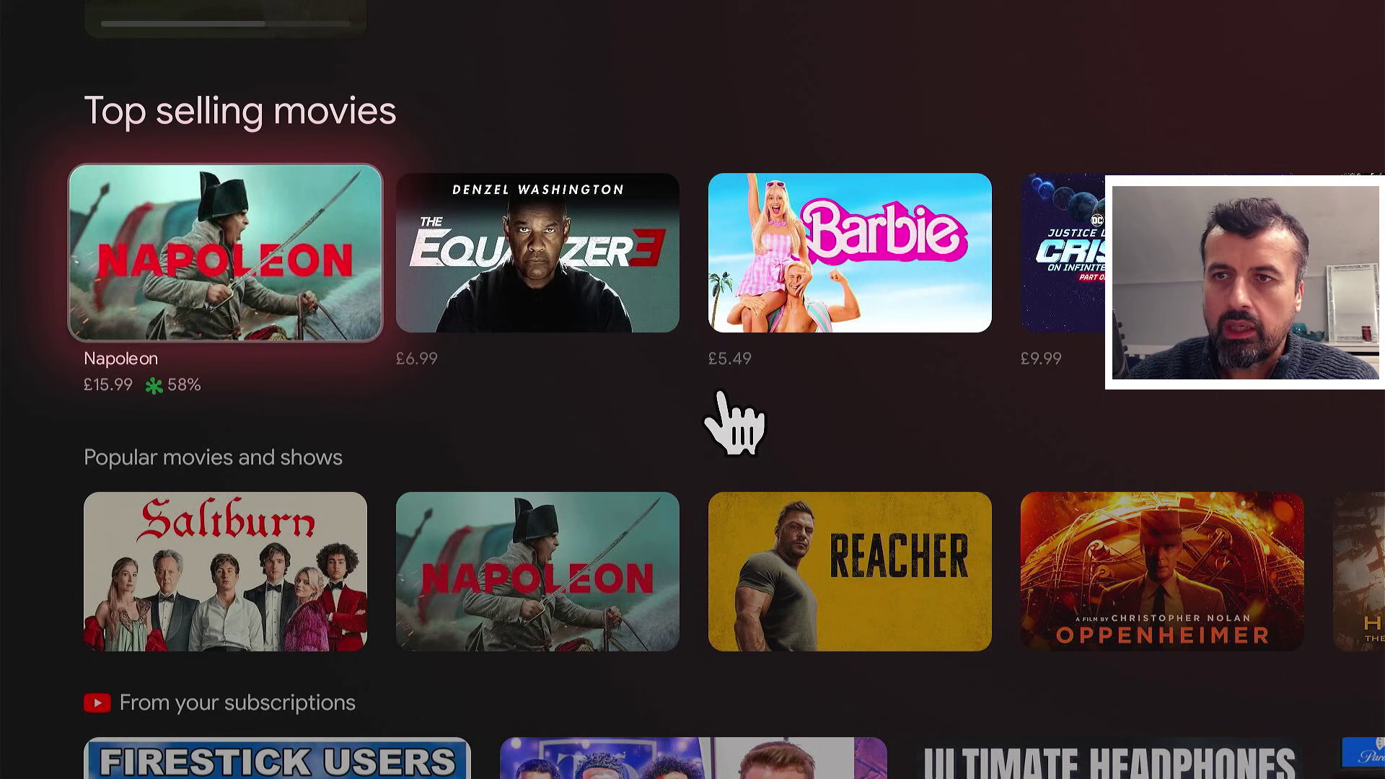
- Switch MATVT to scroll mode and scroll the home screen down past the From your subscriptions row
key("XF86AudioPlay")
key("Down")
key("Down")
key("Down")
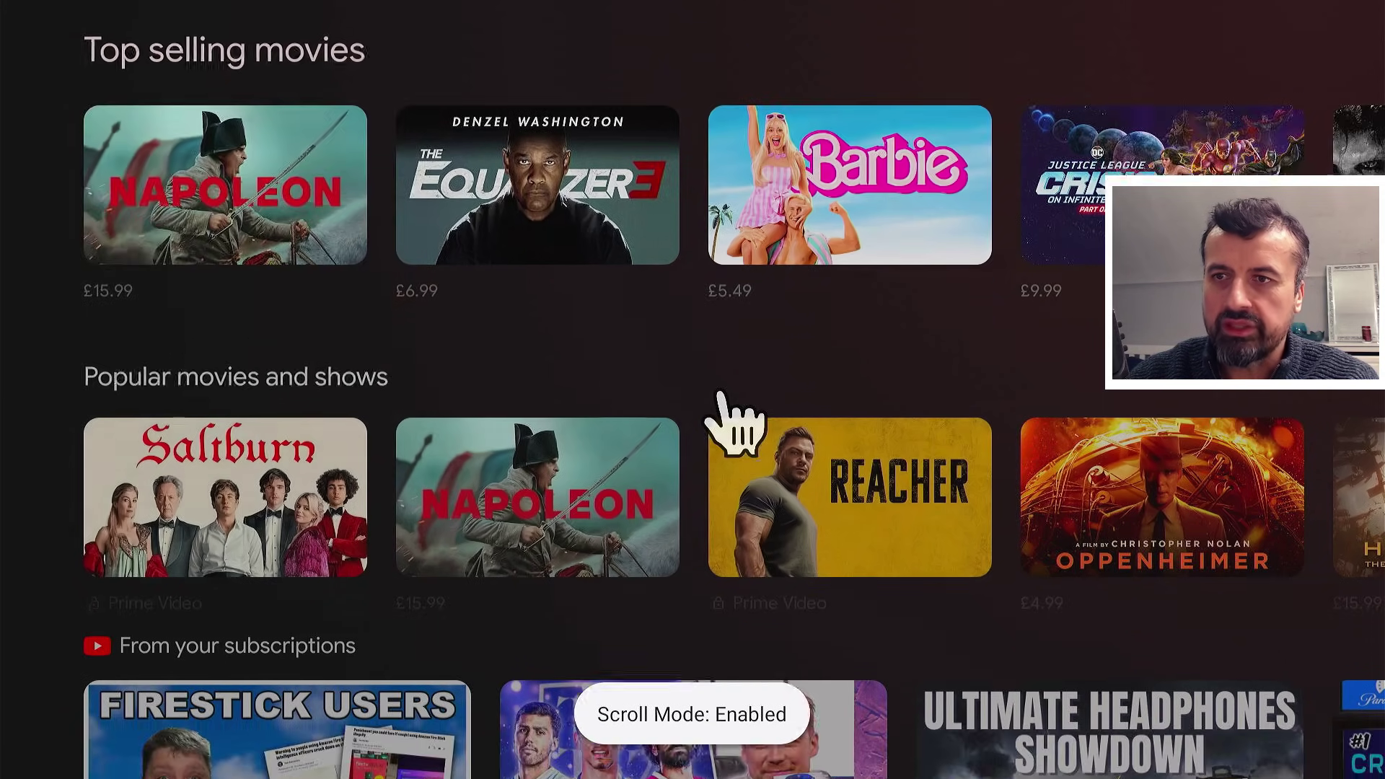
key("Down")
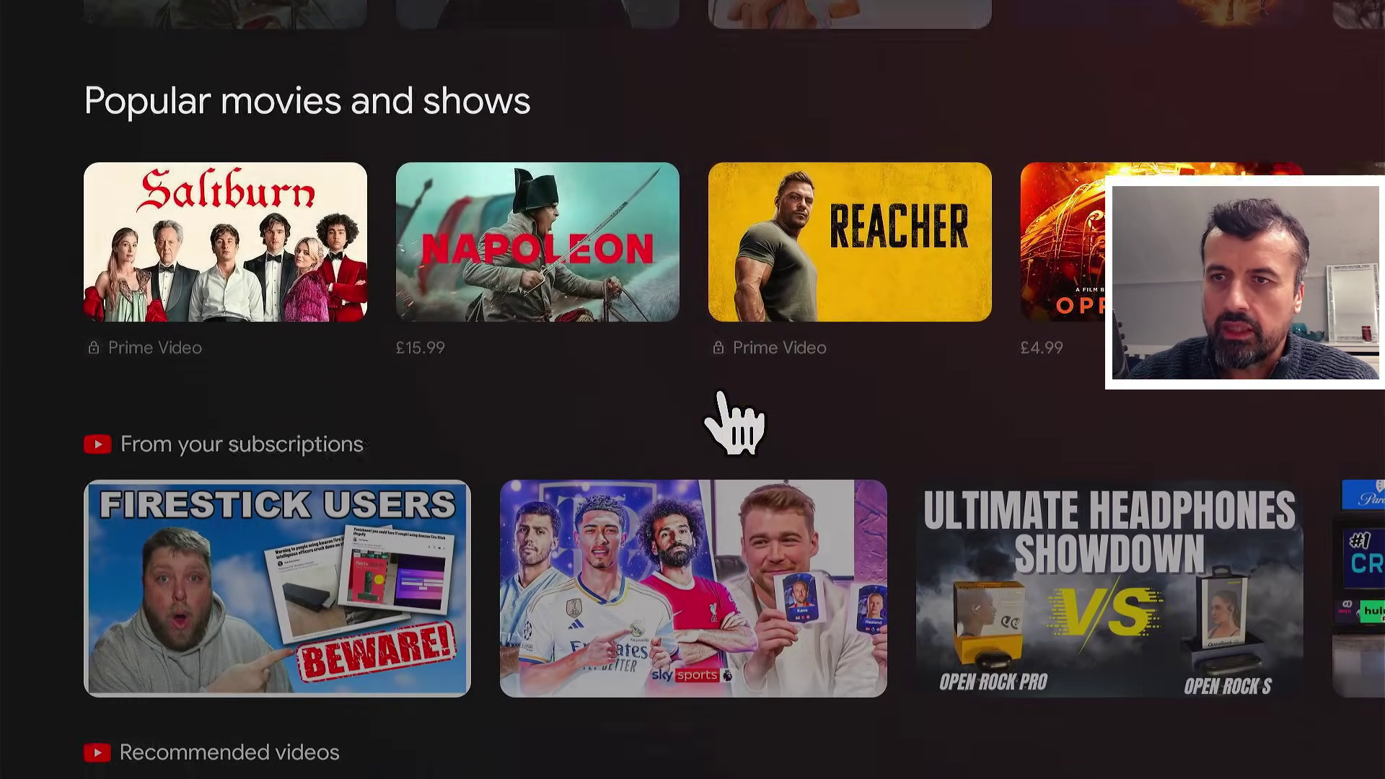
key("Down")
key("Up")
key("Down")
key("Down")
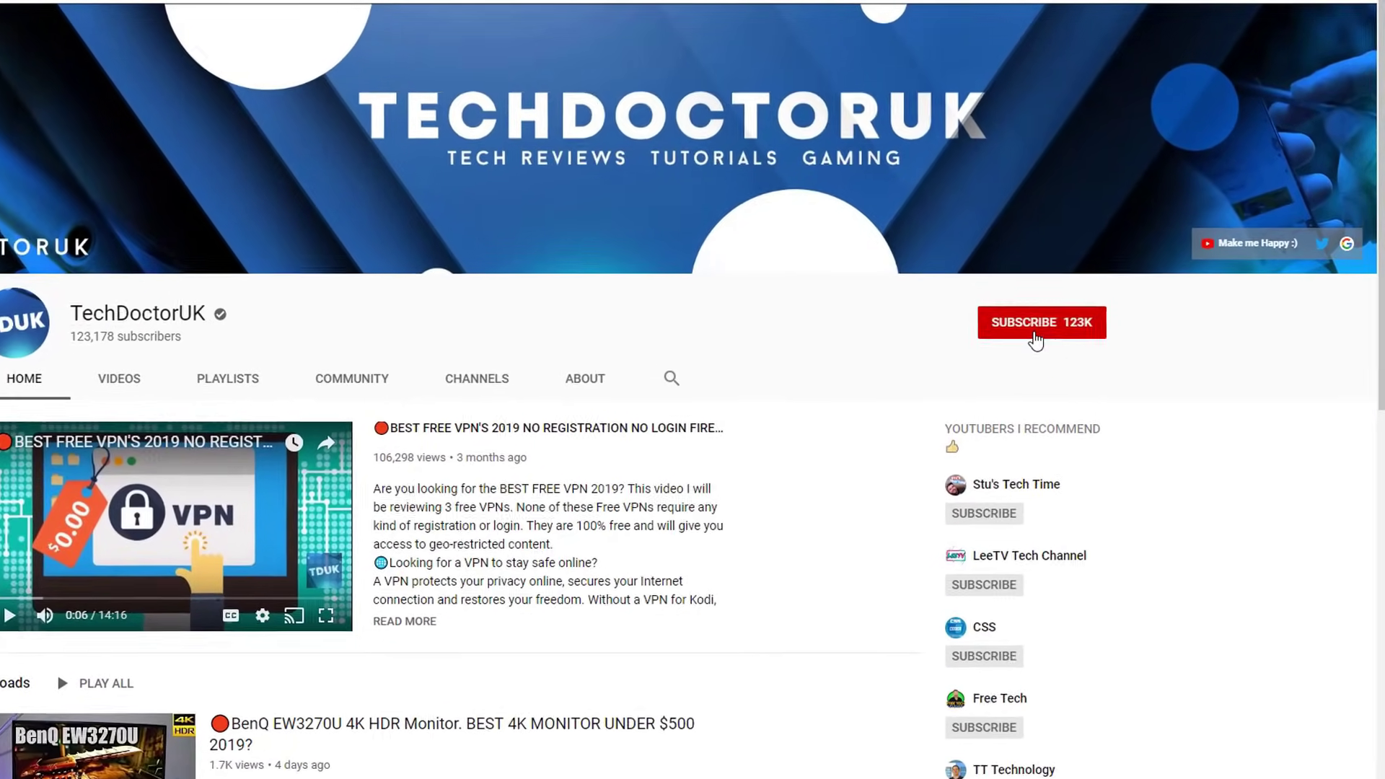
- Subscribe to TechDoctorUK and set the bell to all notifications
left_click(1075, 285)
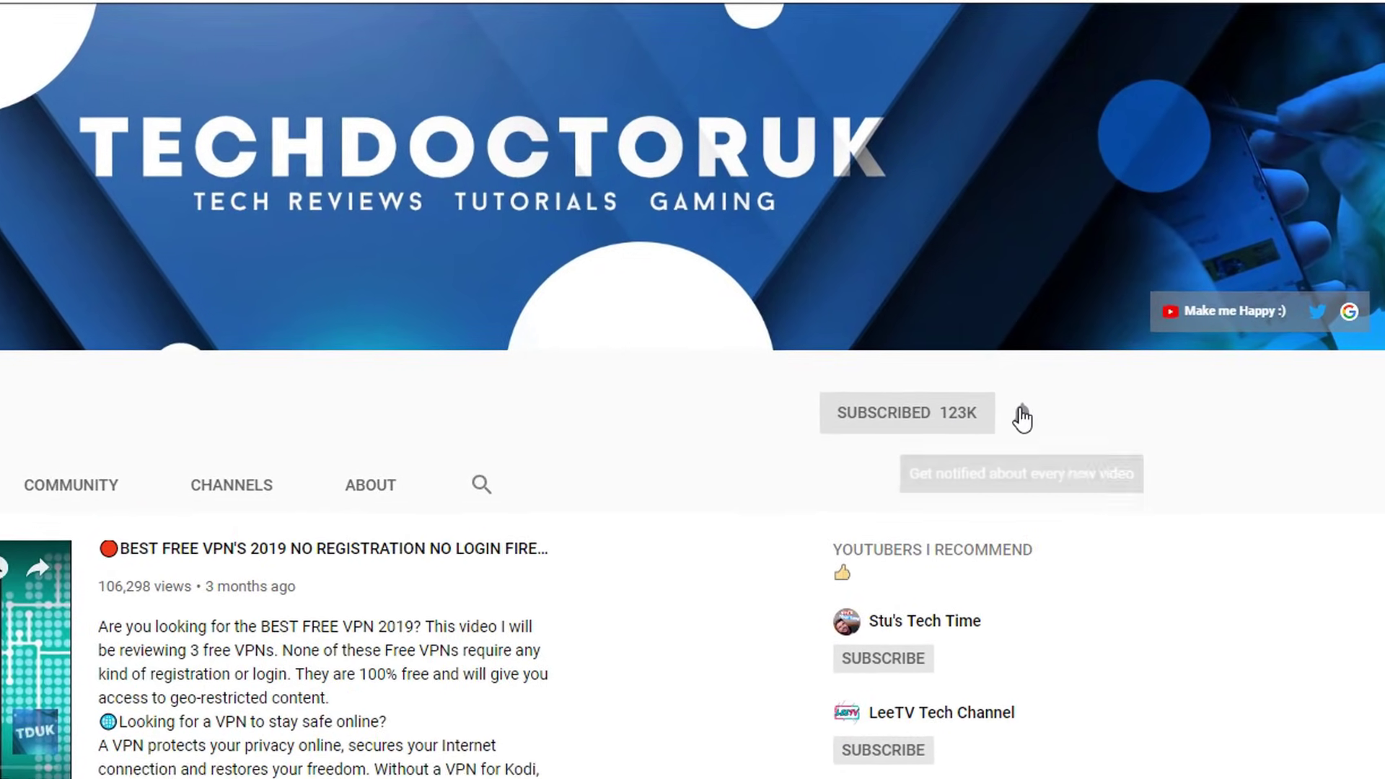
left_click(1022, 411)
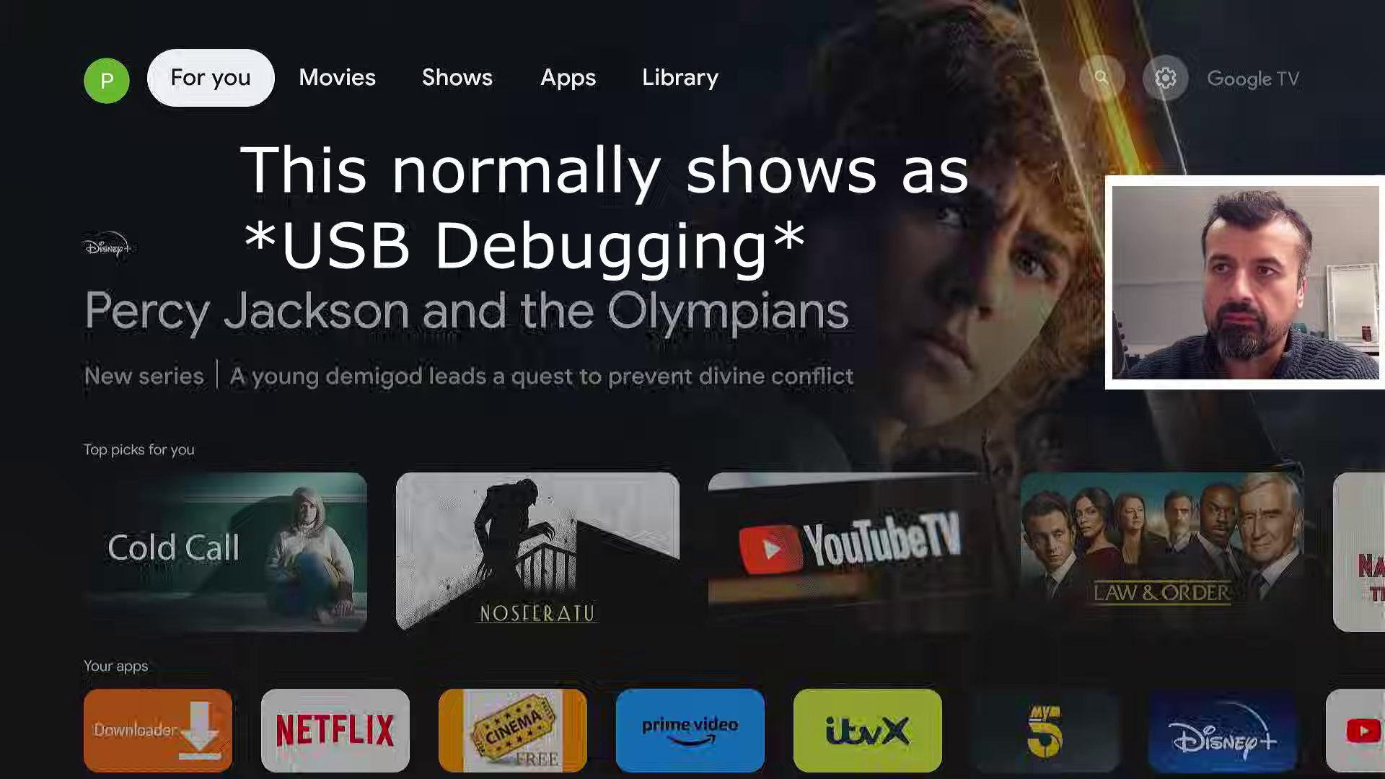
- Open the About page from Settings > System
key("Right")
key("Right")
key("Right")
key("Right")
key("Right")
key("Right")
key("Return")
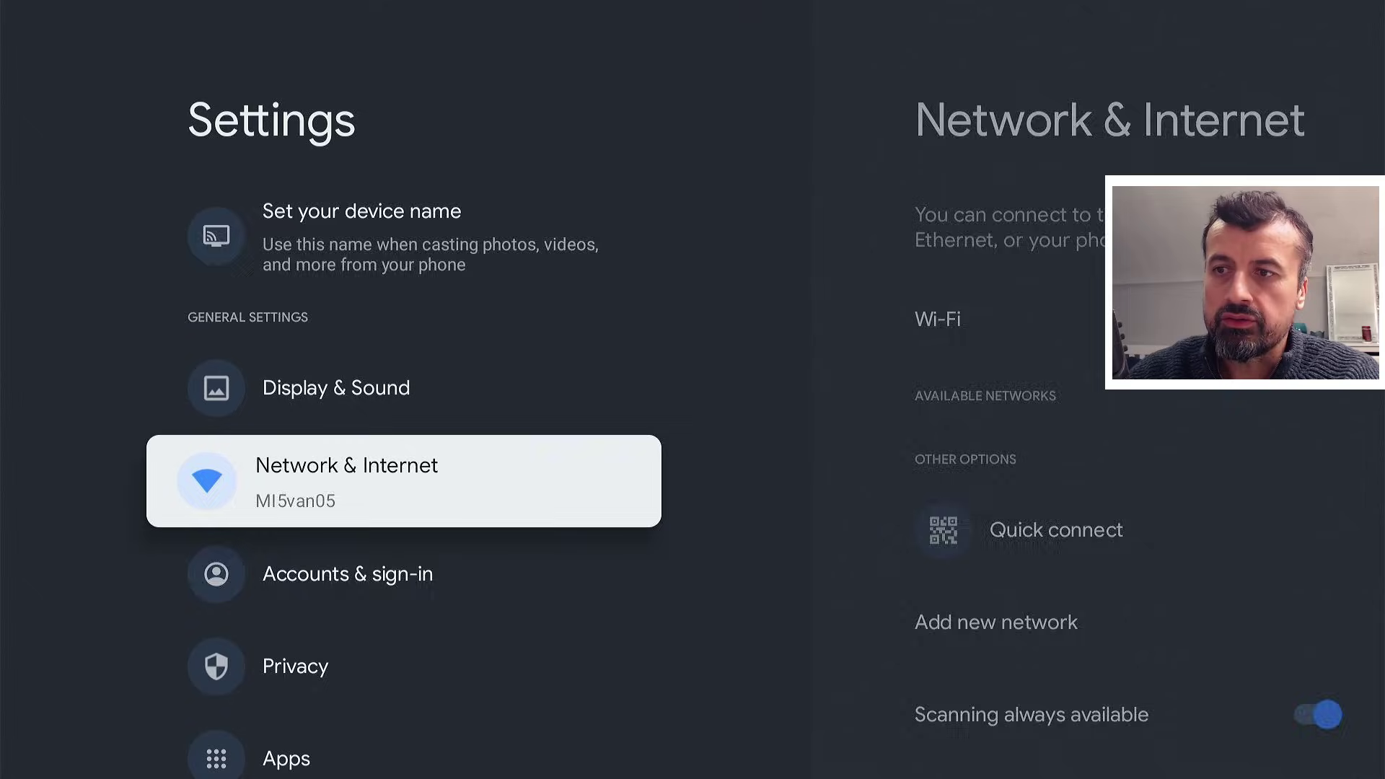
key("Down")
key("Down")
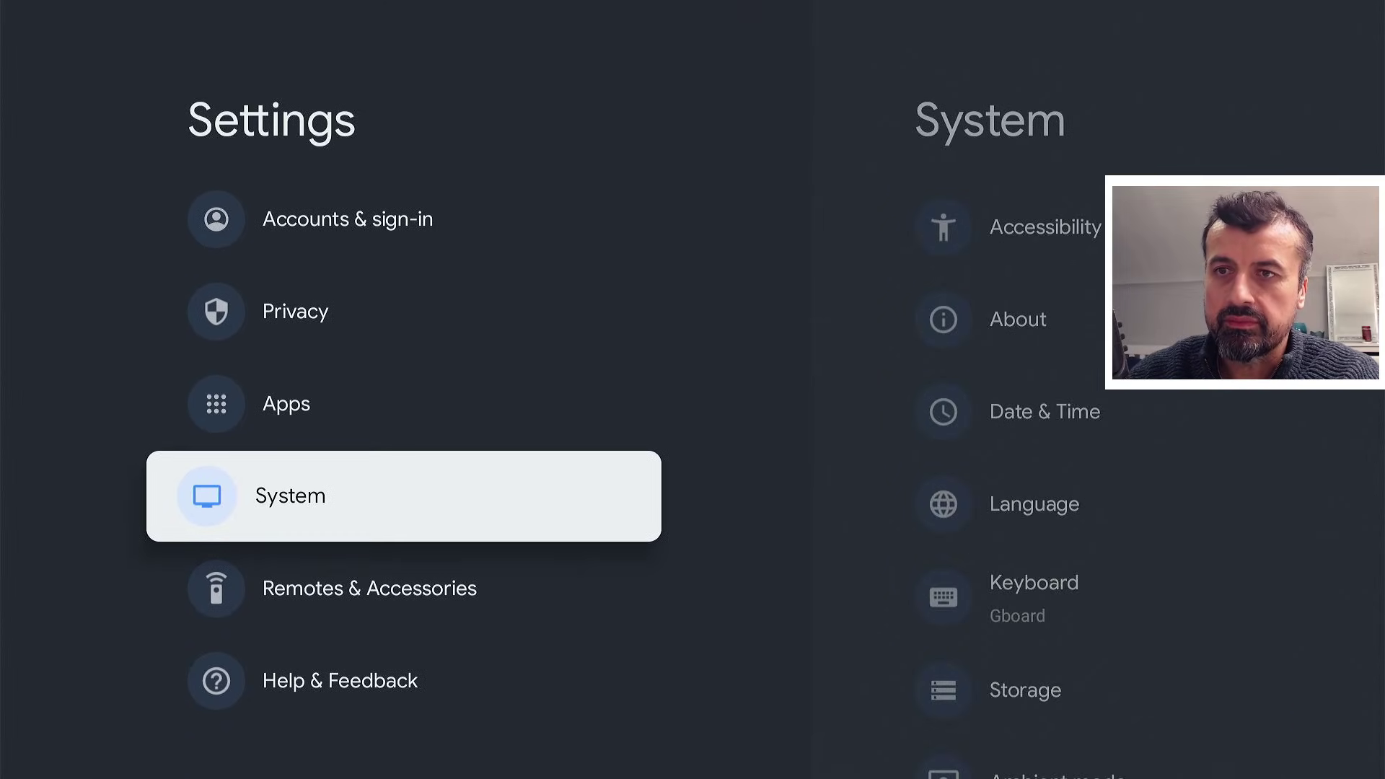
key("Return")
key("Down")
key("Down")
key("Up")
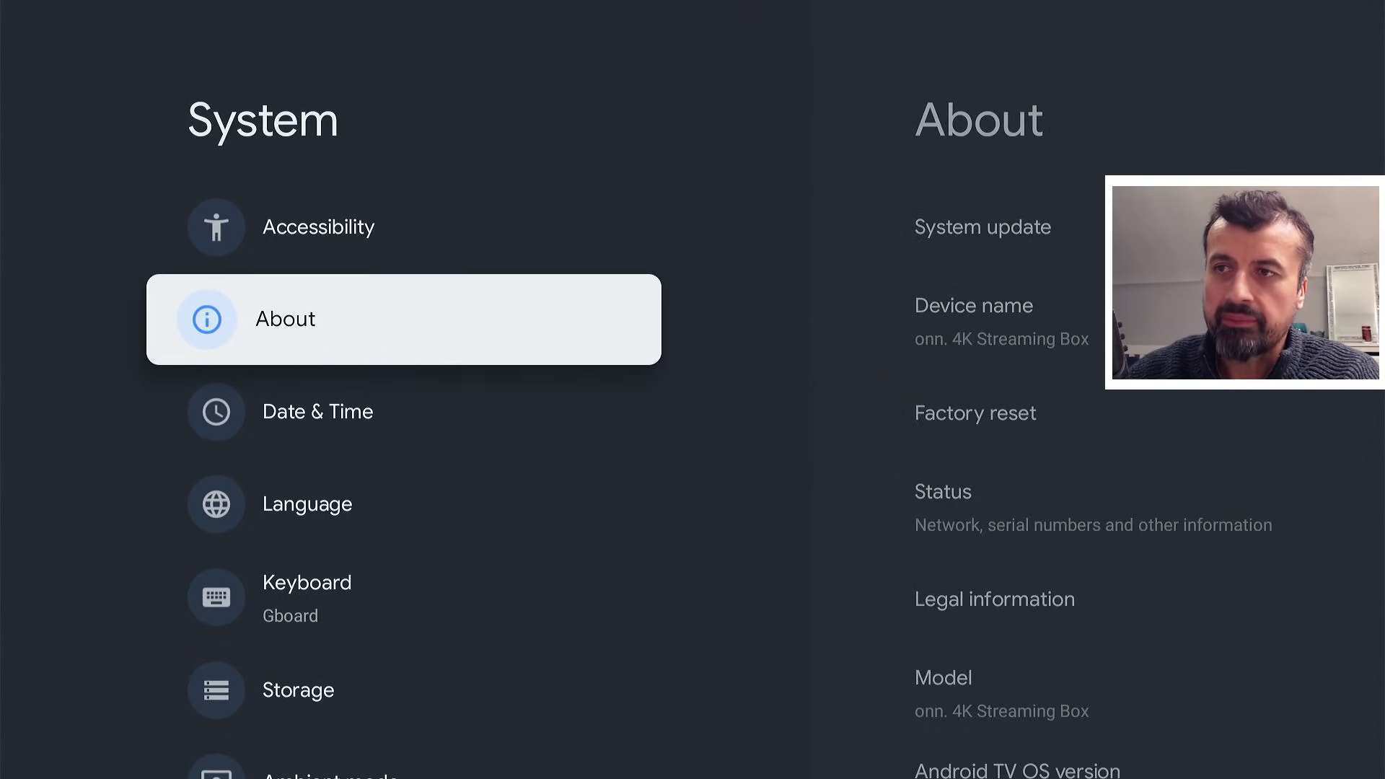
key("Return")
- Press Android TV OS build repeatedly until it says you're already a developer, then go back
key("Down")
key("Down")
key("Down")
key("Down")
key("Down")
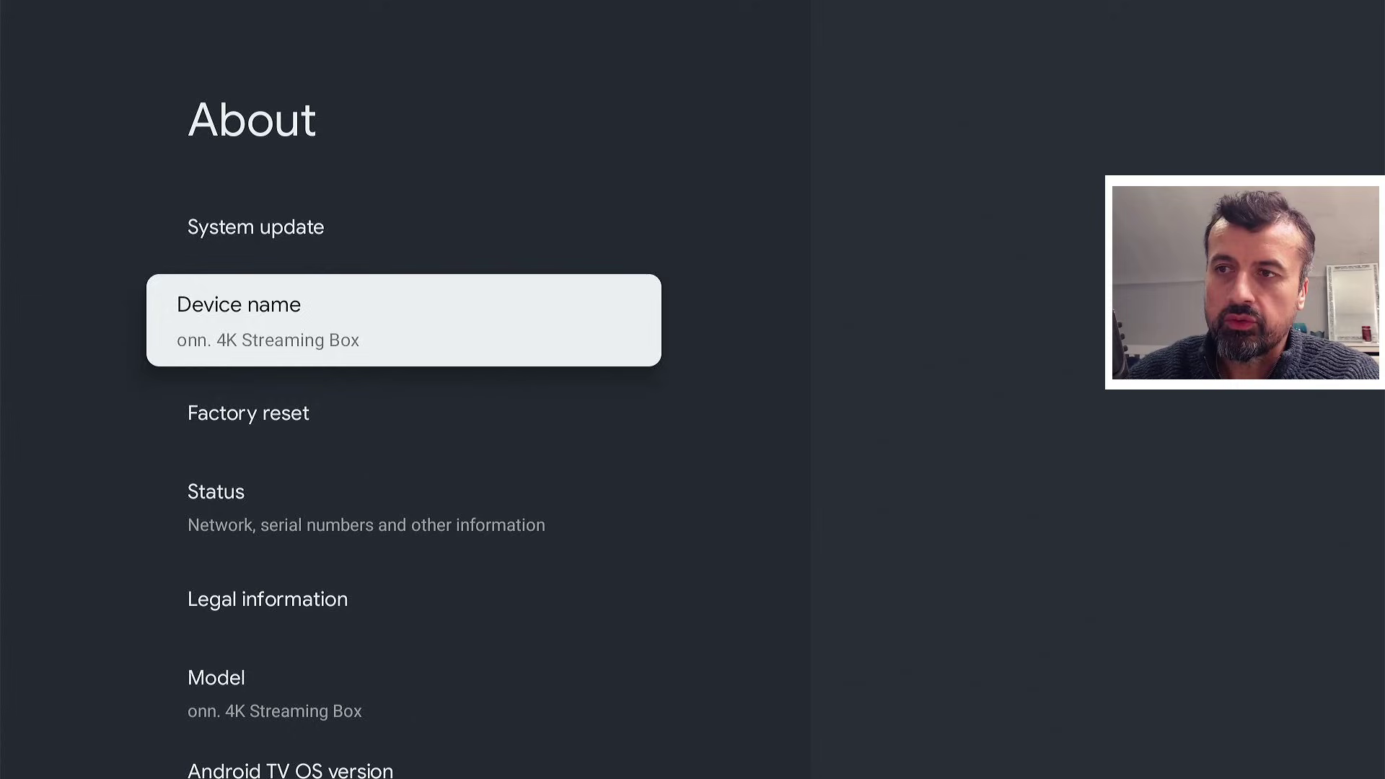
key("Down")
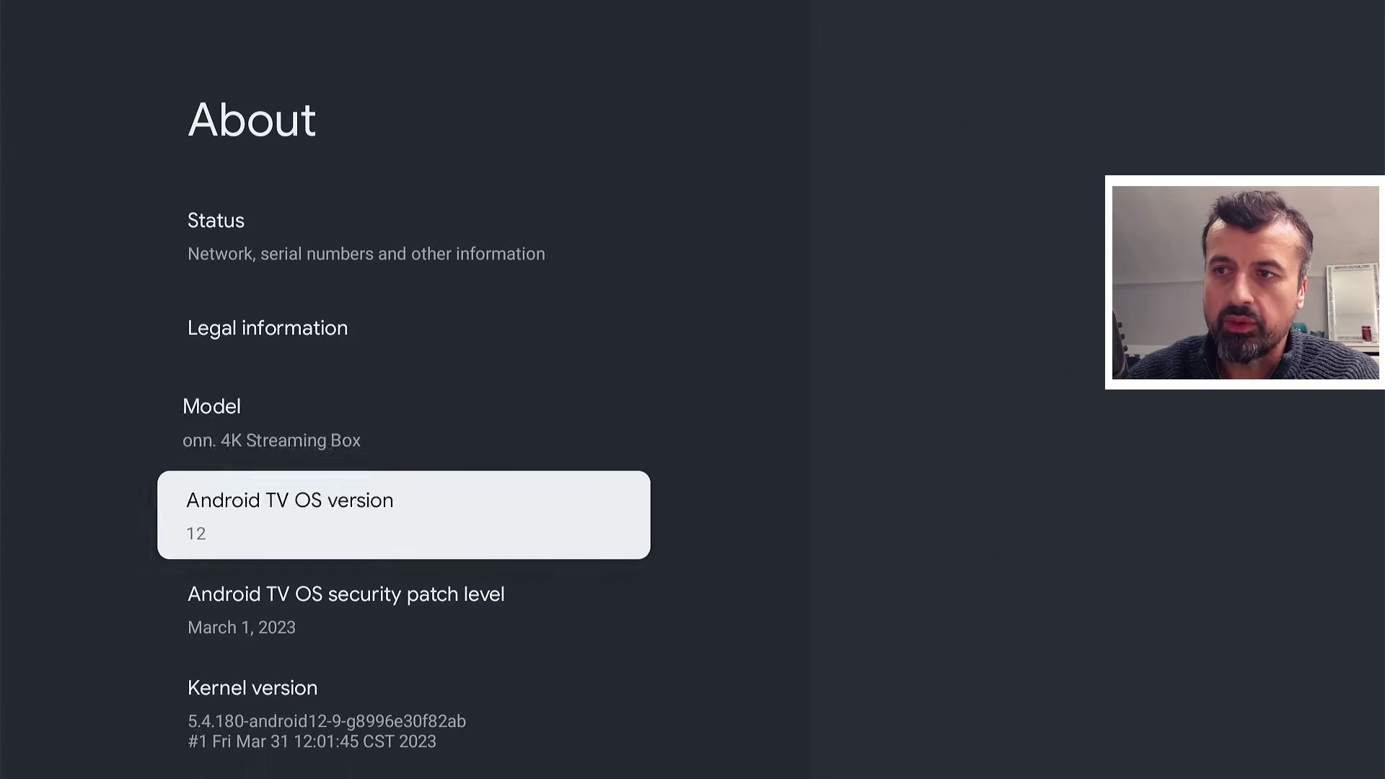
key("Down")
key("Down")
key("Down")
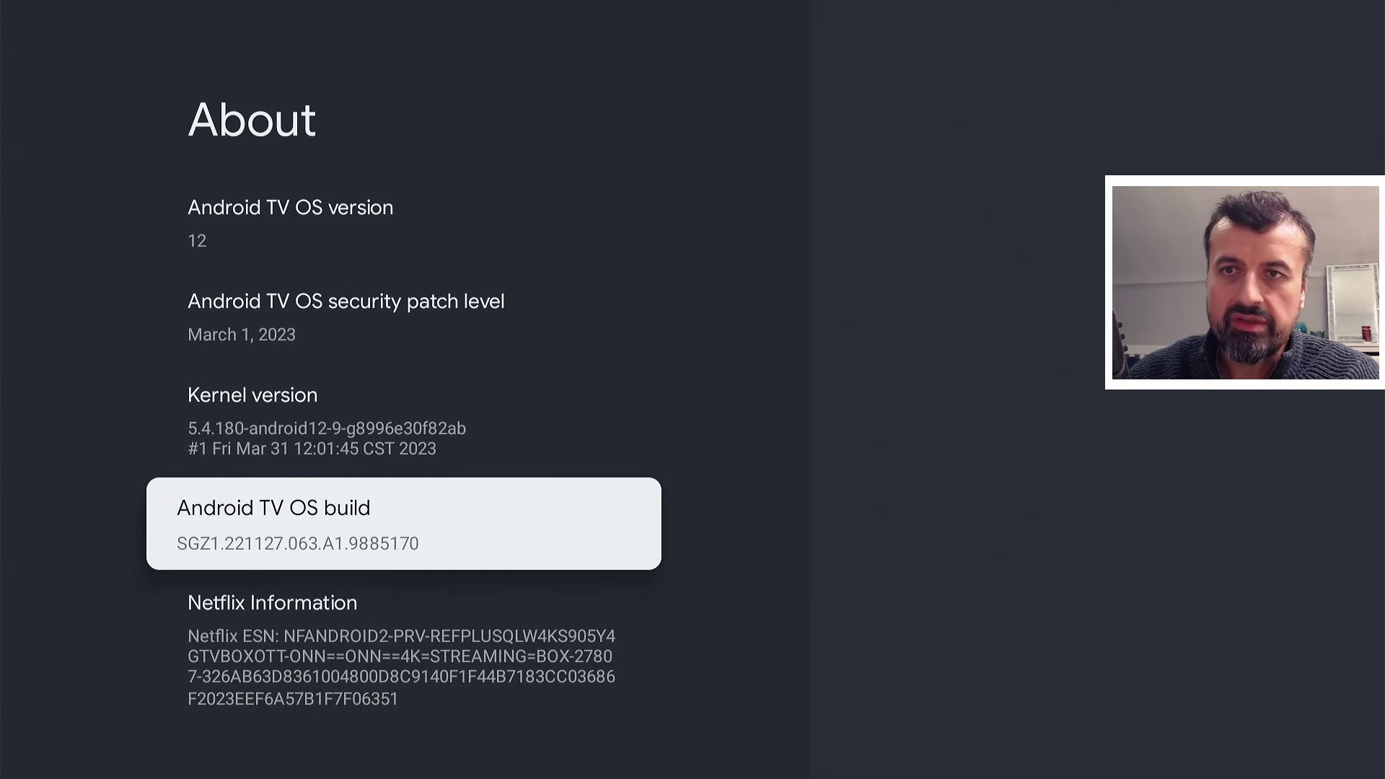
key("Return")
key("Return")
key("Return")
key("Return")
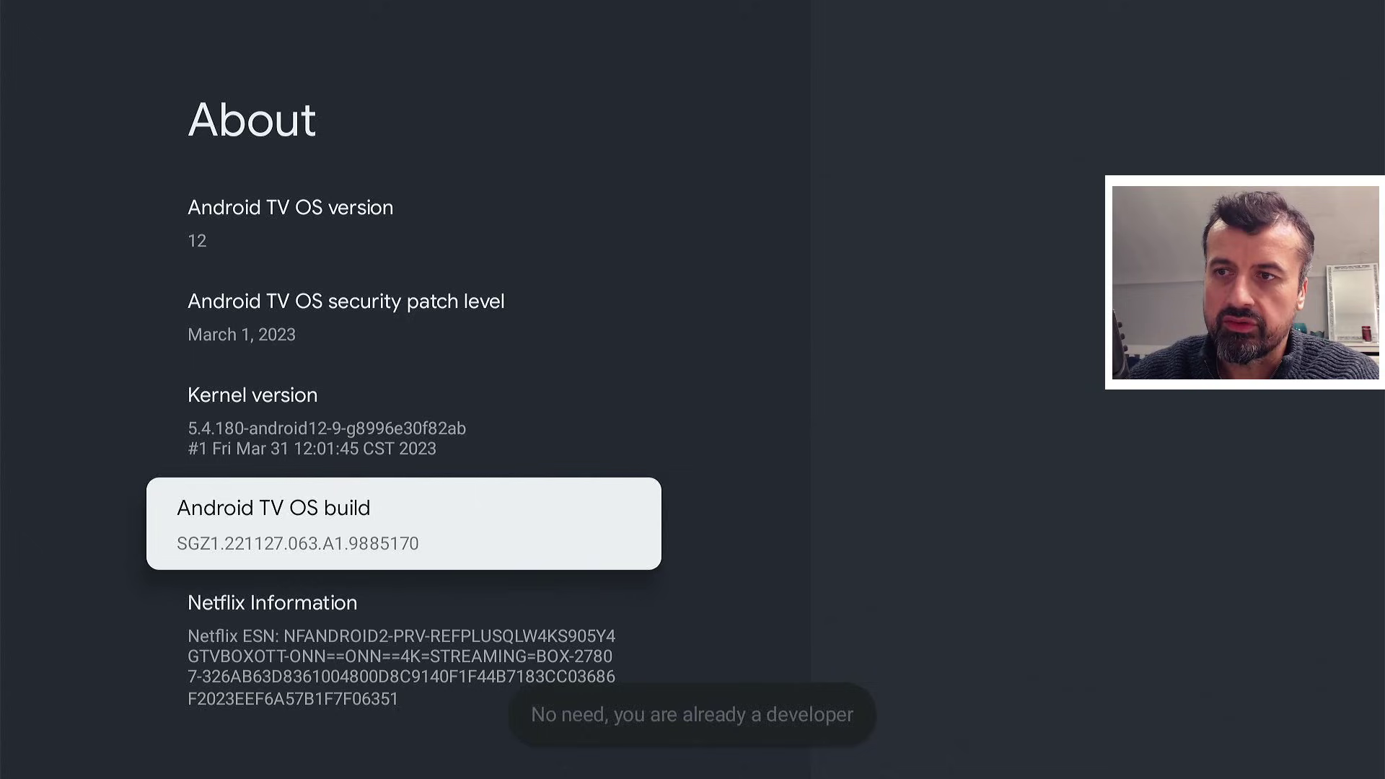
key("Return")
key("Return")
key("Return")
key("Return")
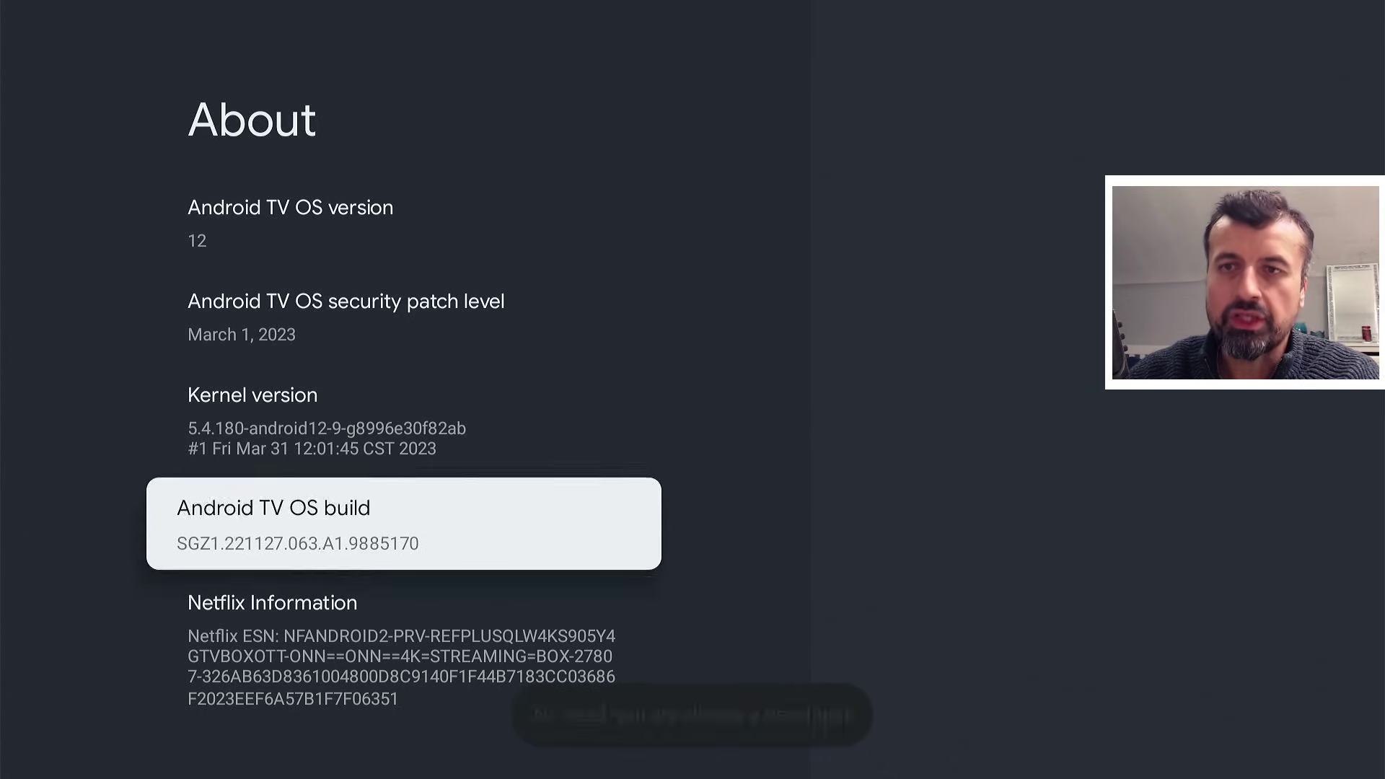
key("Return")
key("Return")
key("Return")
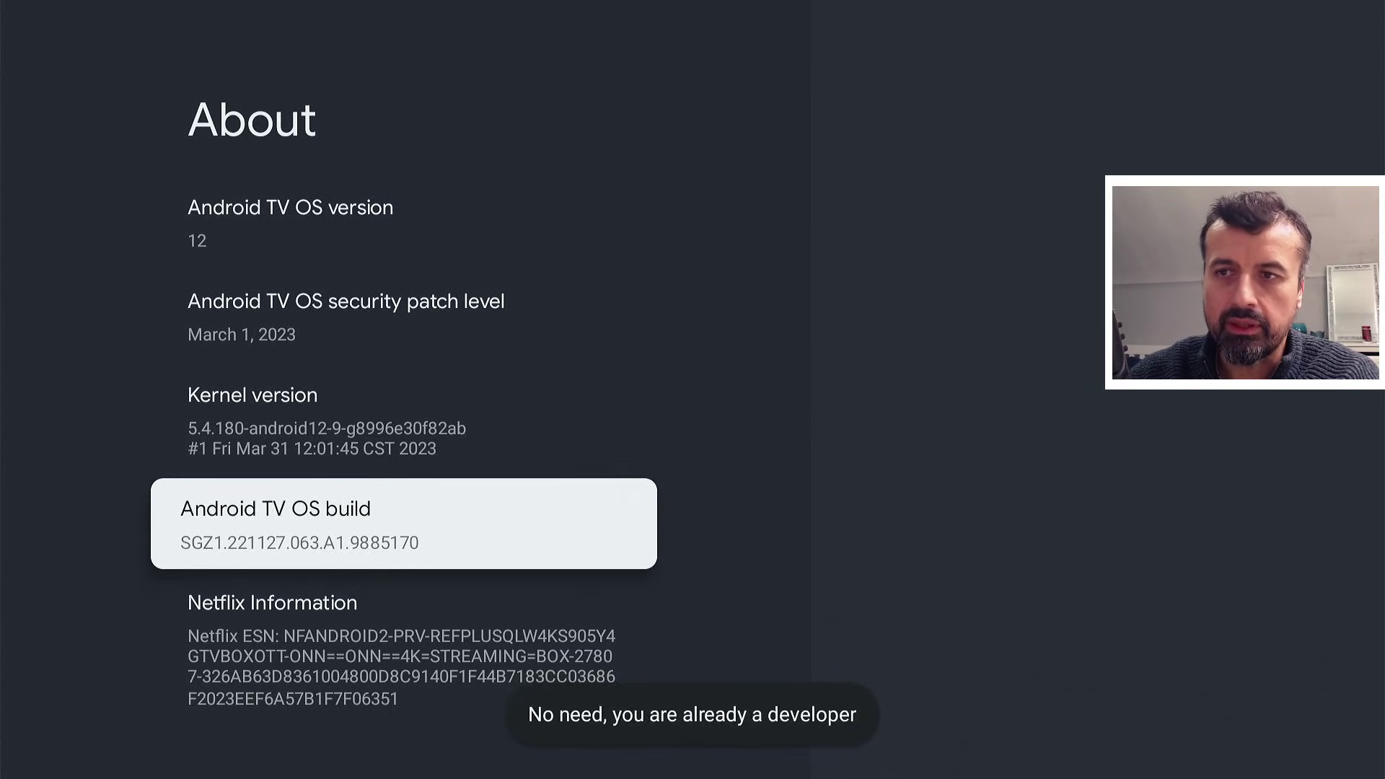
key("Return")
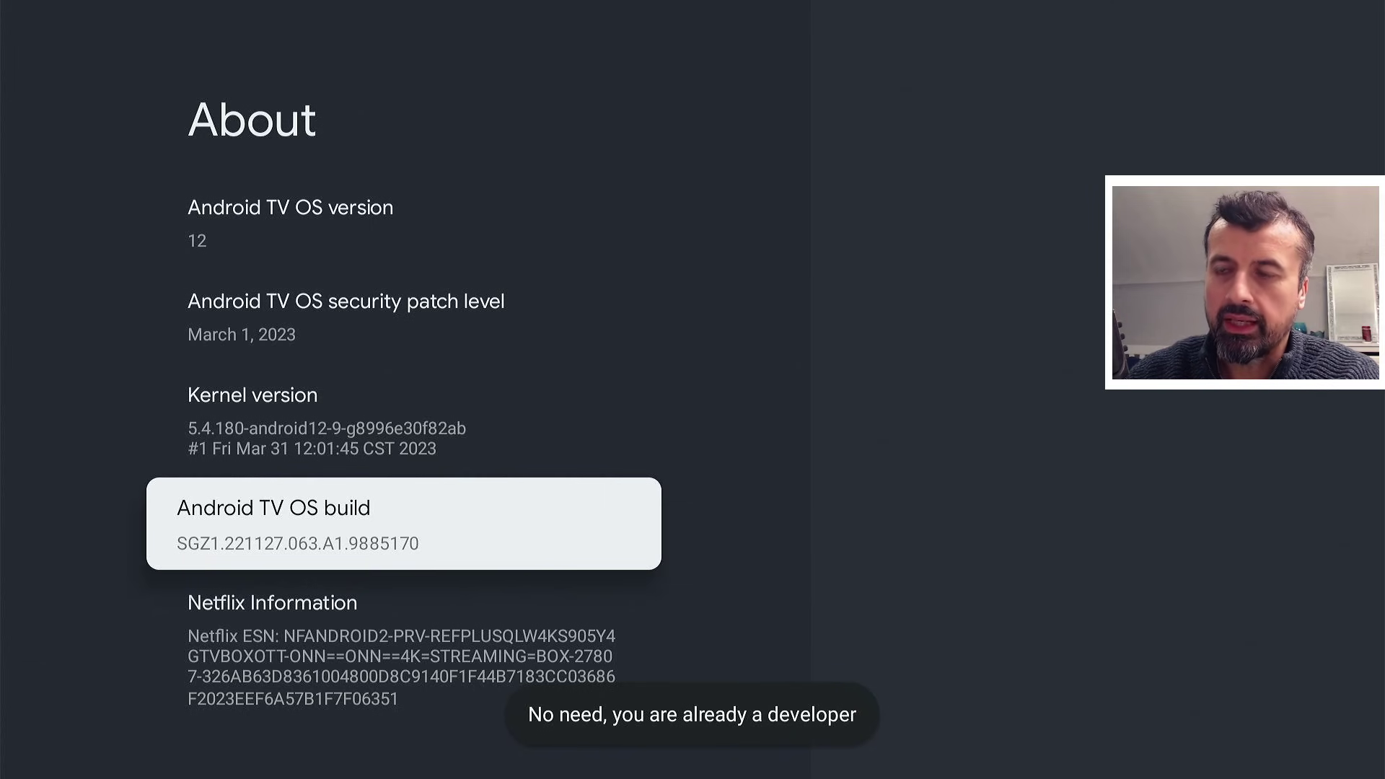
key("Escape")
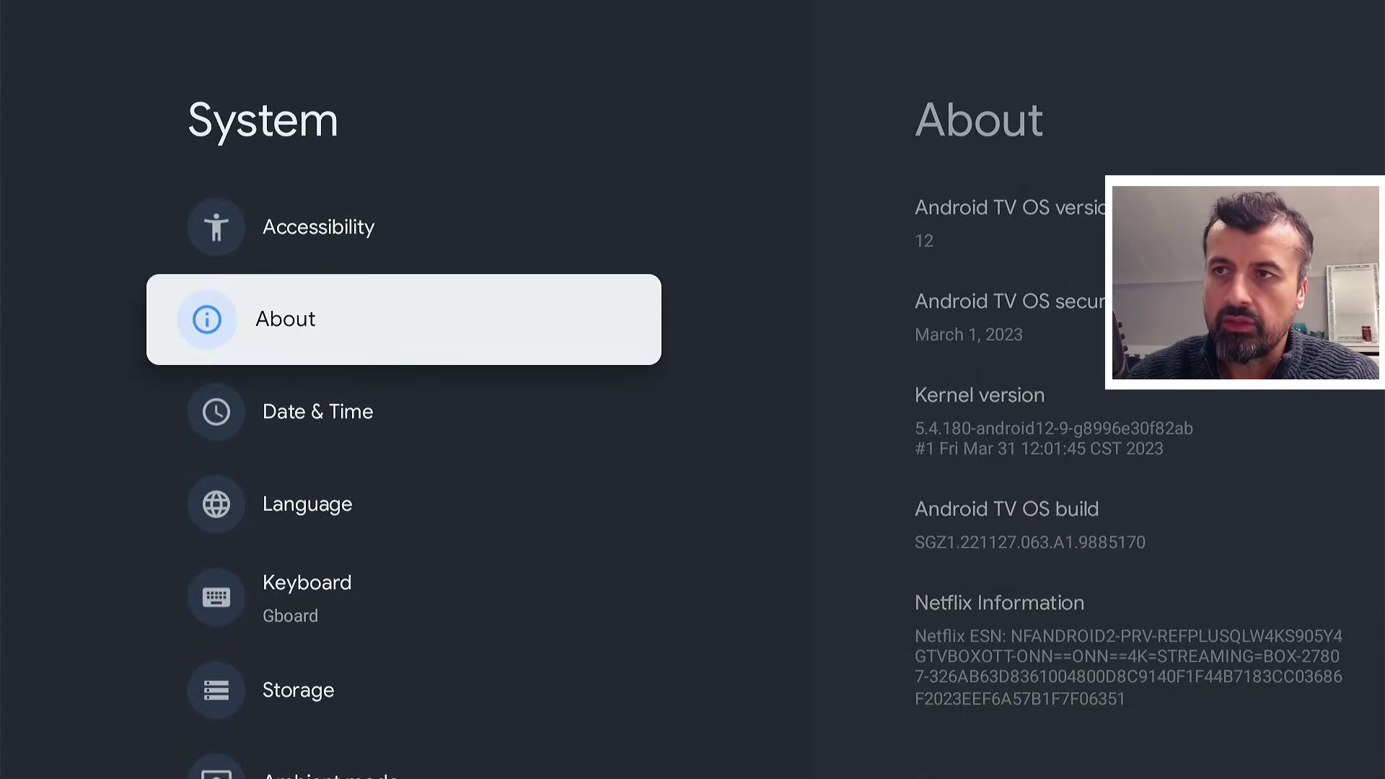
- Open Developer options from System and confirm USB debugging is switched on
key("Down")
key("Down")
key("Down")
key("Down")
key("Down")
key("Down")
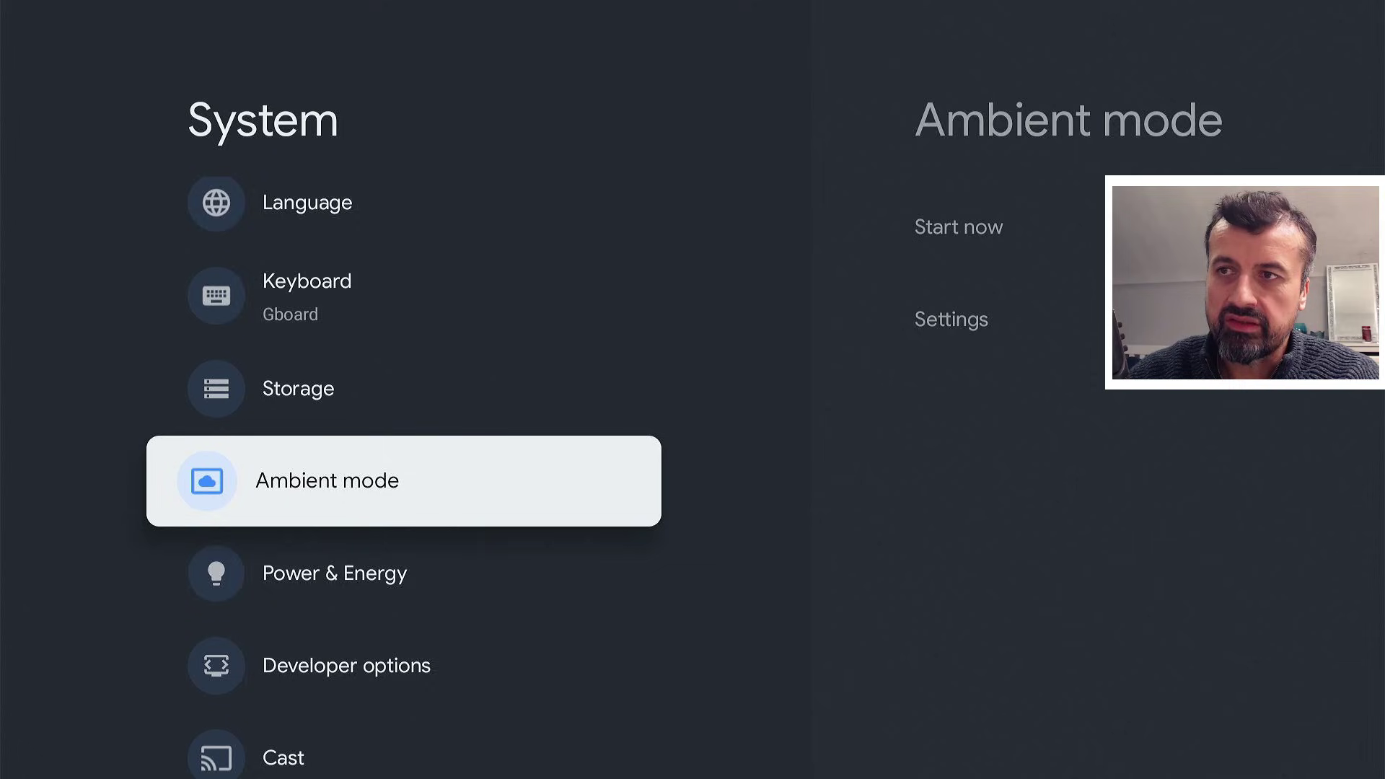
key("Down")
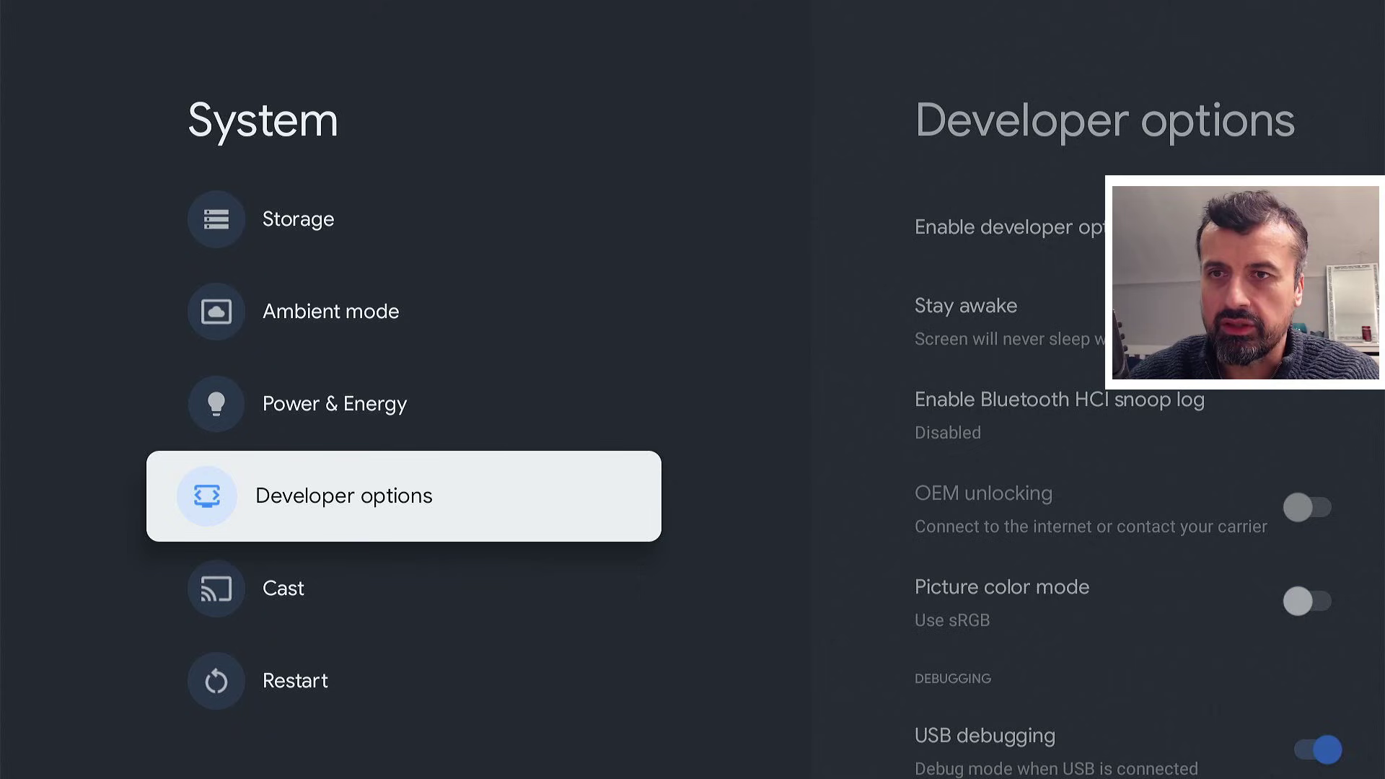
key("Right")
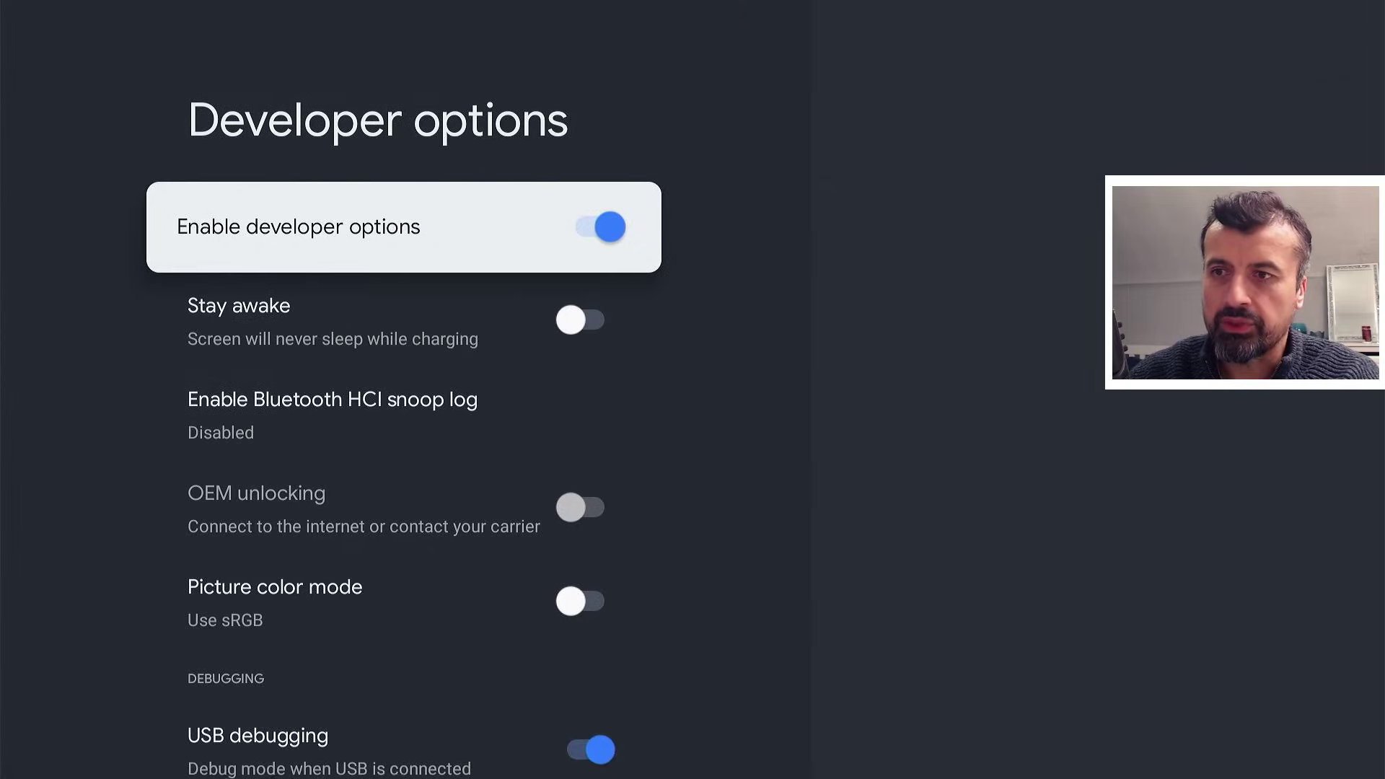
key("Down")
key("Down")
key("Down")
key("Down")
key("Down")
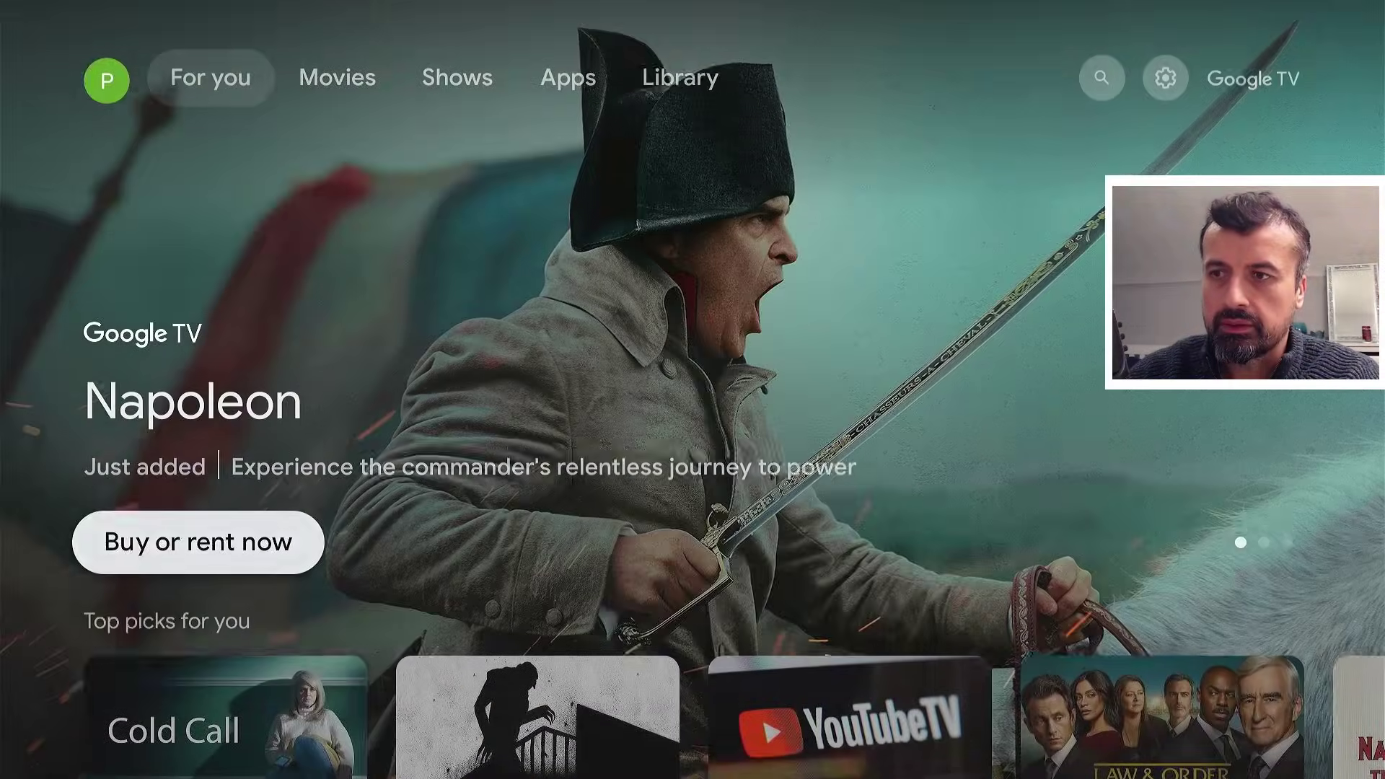
- Launch Downloader from Your apps, dismiss the update notice and select the URL field
key("Down")
key("Down")
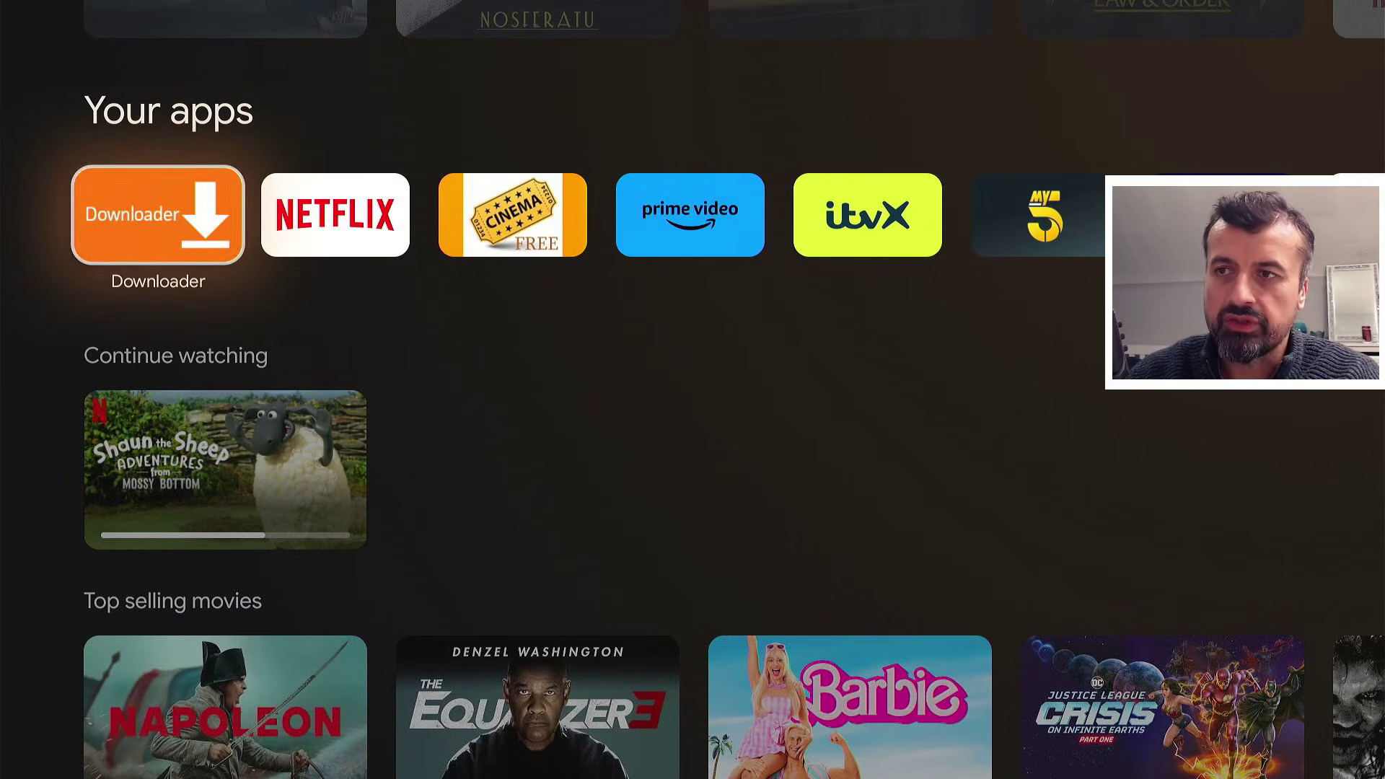
key("Return")
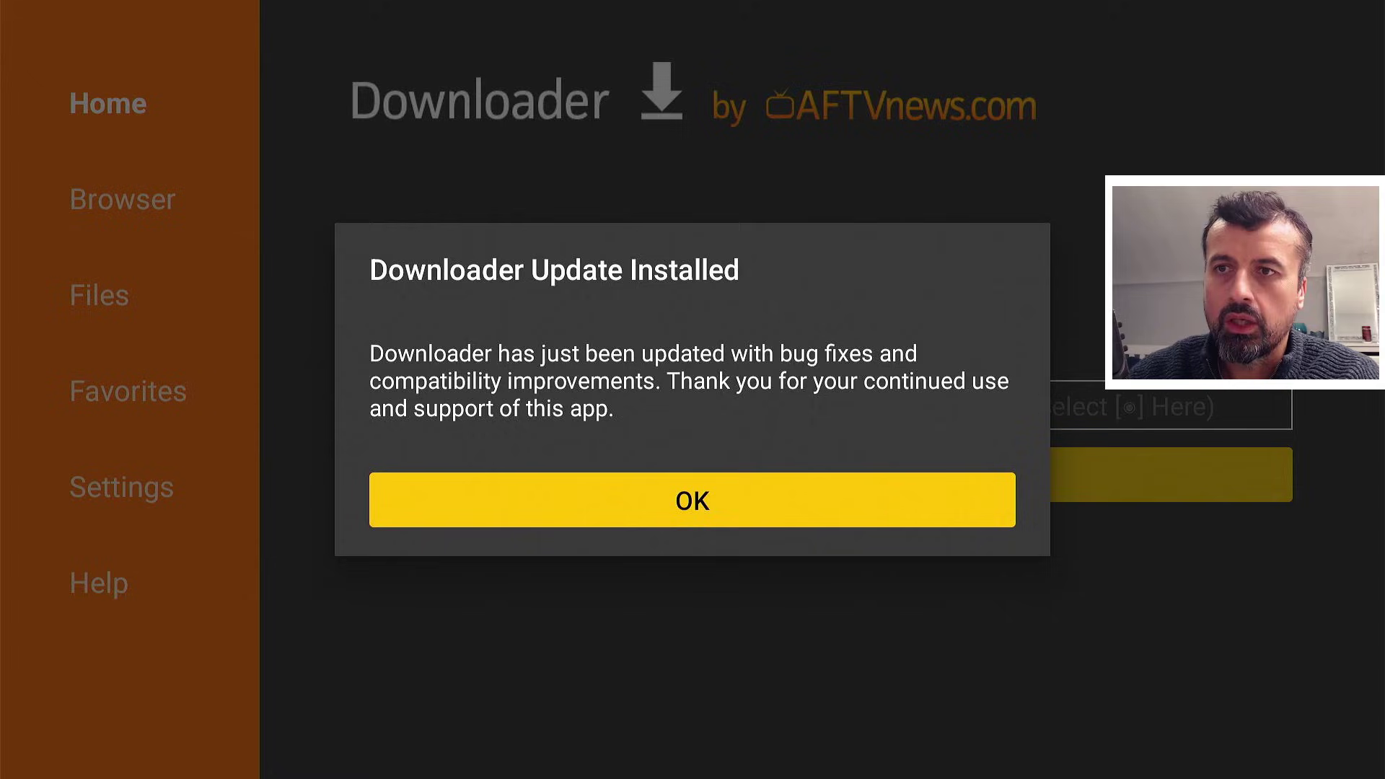
key("Return")
key("Up")
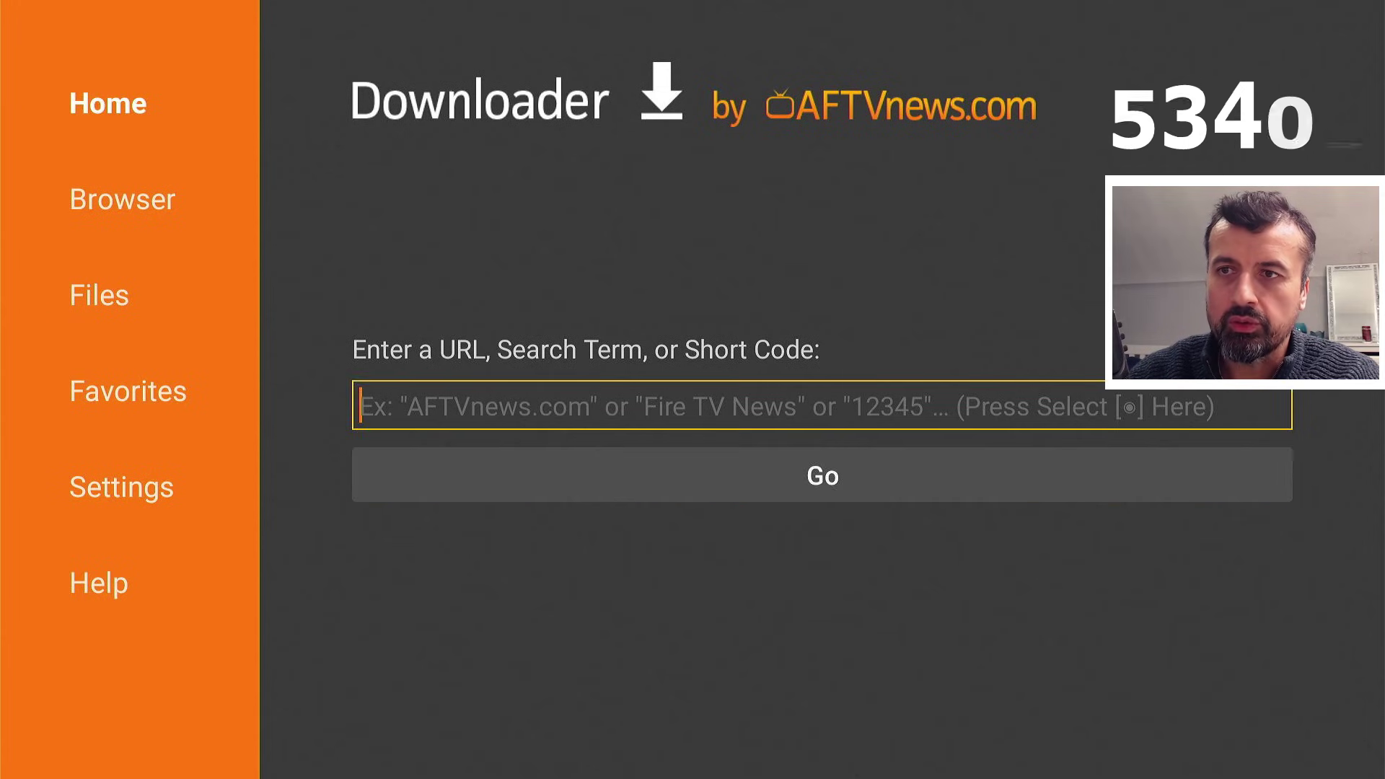
key("Return")
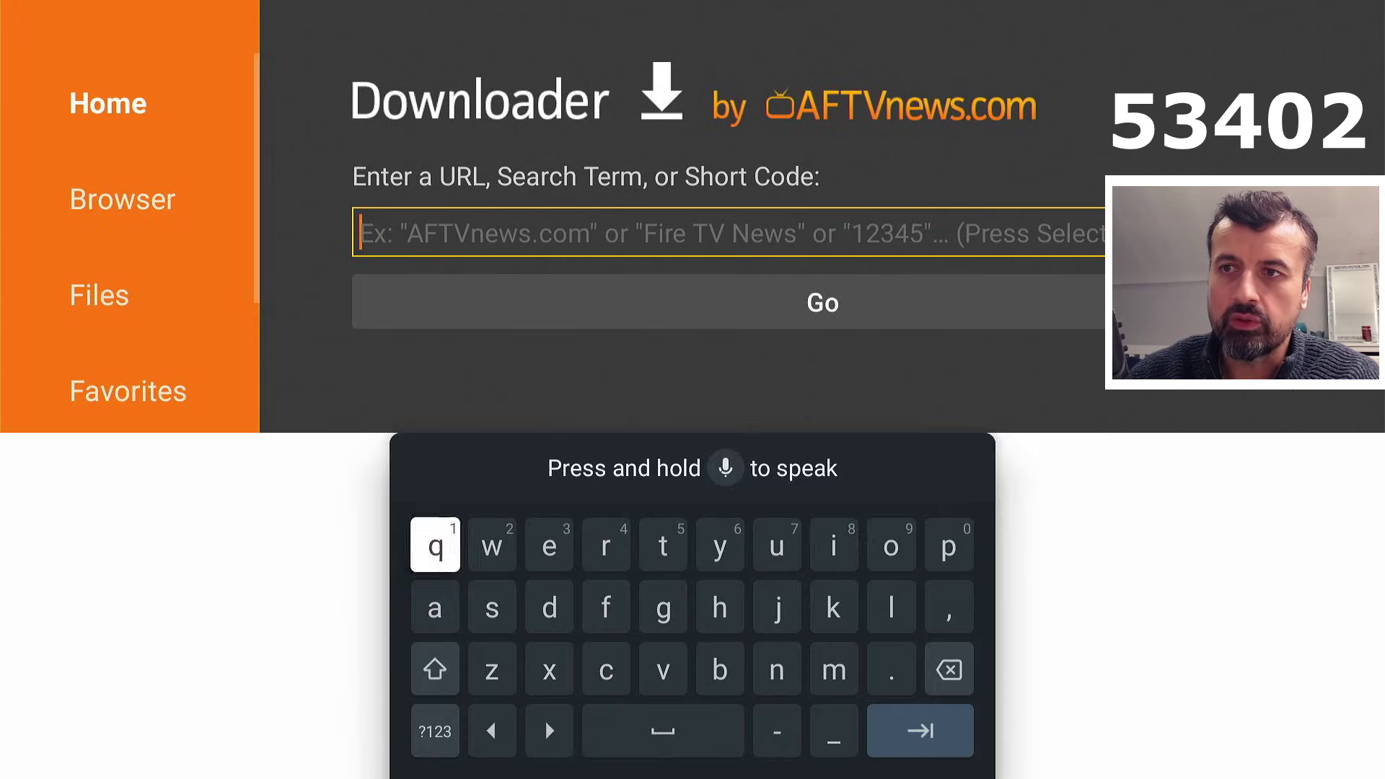
- Enter the short code 53402 on the on-screen ?123 keyboard
key("Right")
key("Right")
key("Right")
key("Right")
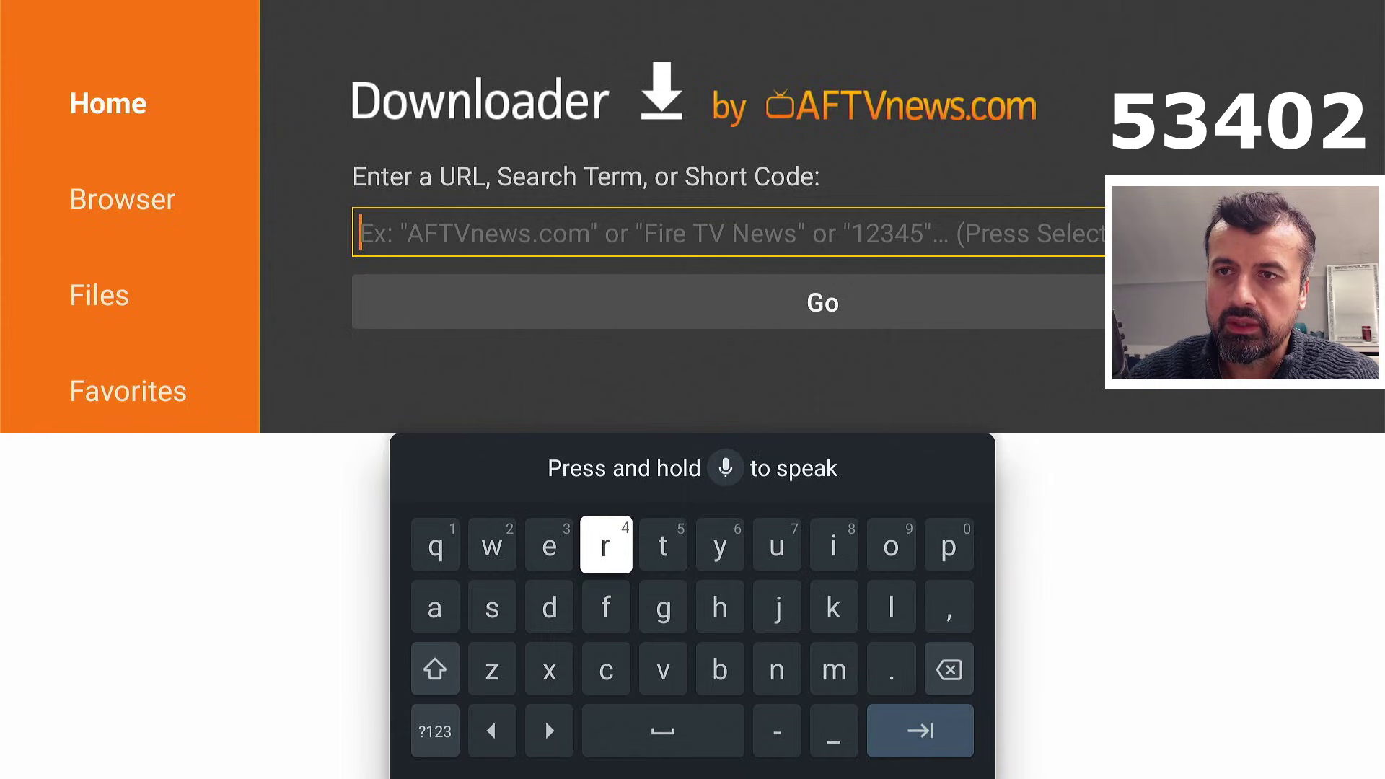
key("Down")
key("Down")
key("Left")
type("534")
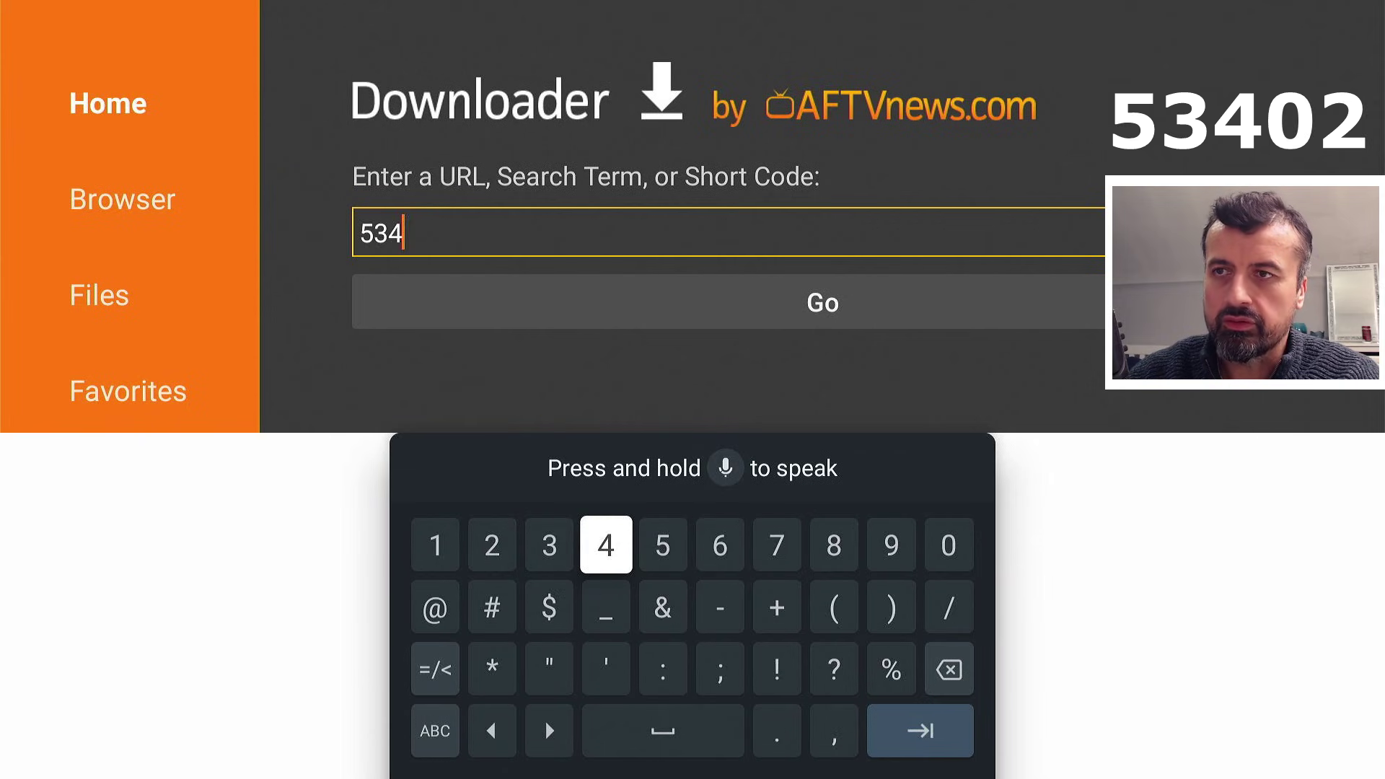
key("Left")
key("Left")
key("Left")
key("Left")
type("0")
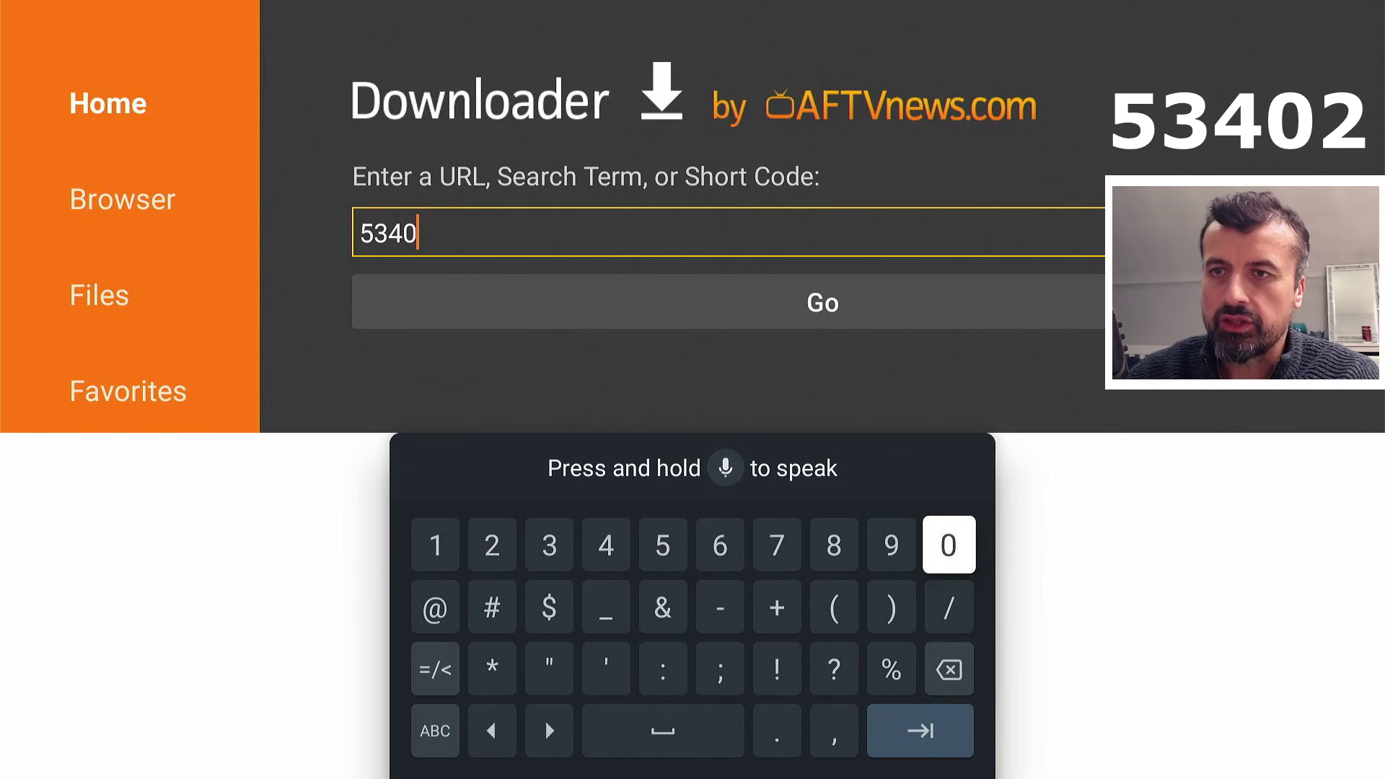
key("Right")
key("Right")
type("2")
key("Down")
key("Down")
key("Down")
key("Right")
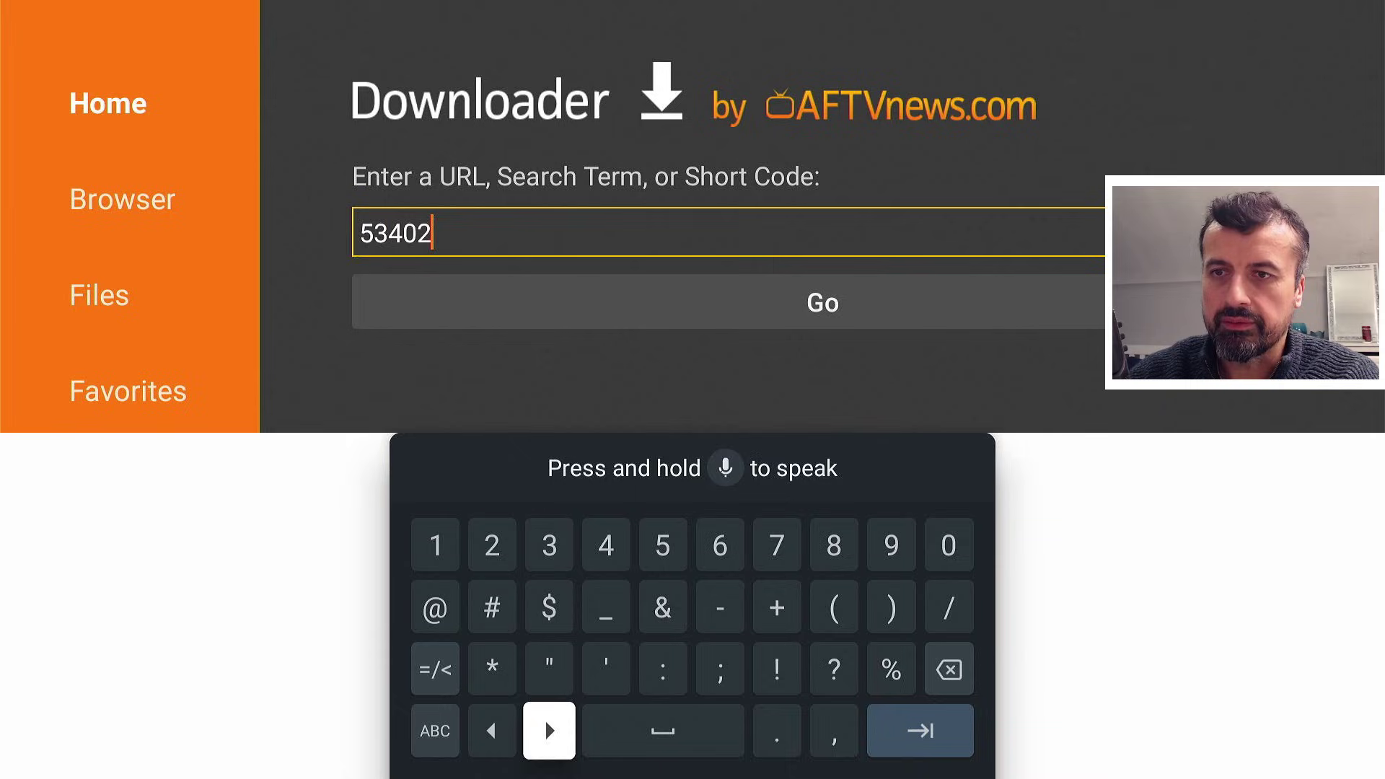
key("Right")
key("Right")
key("Right")
key("Right")
- Submit code 53402 with Go to load the TechDoctorUK Mouse Toggle guide
key("Return")
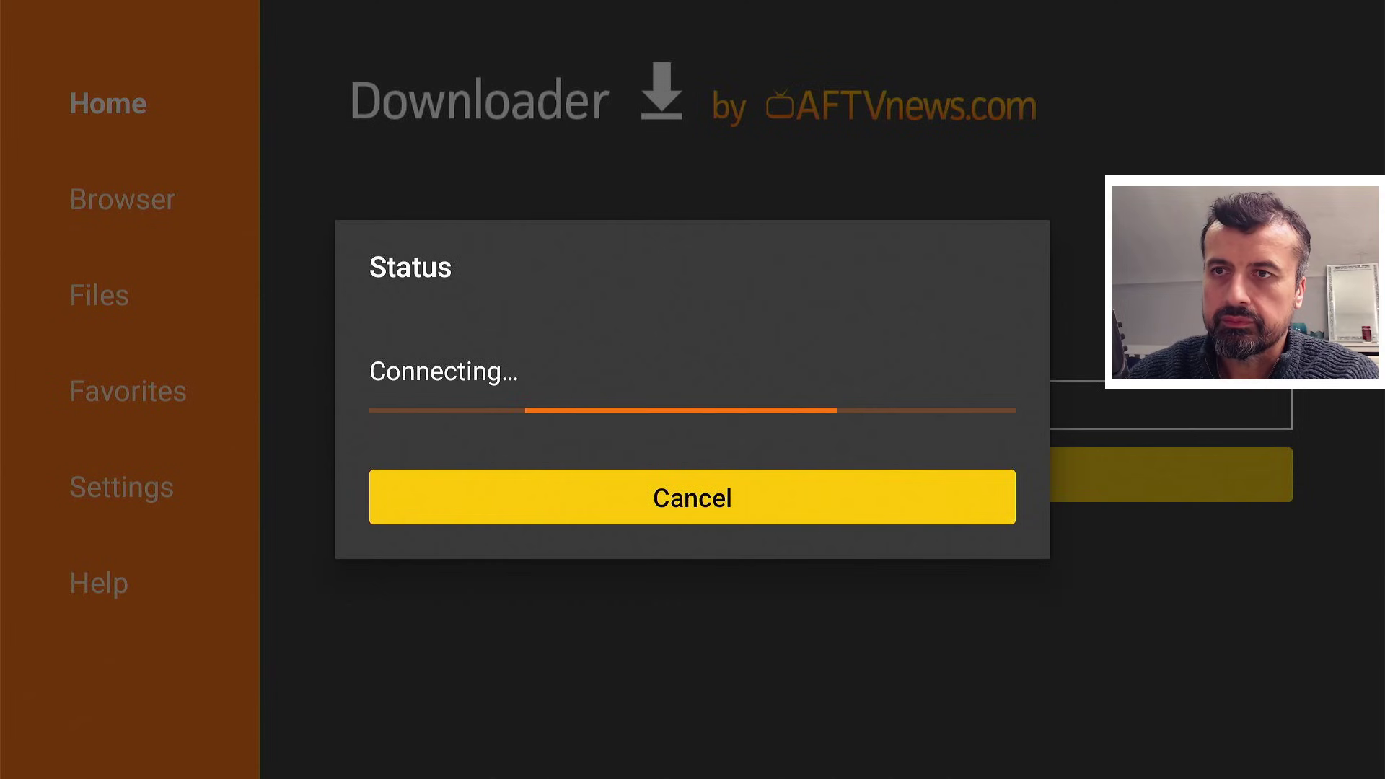
key("Return")
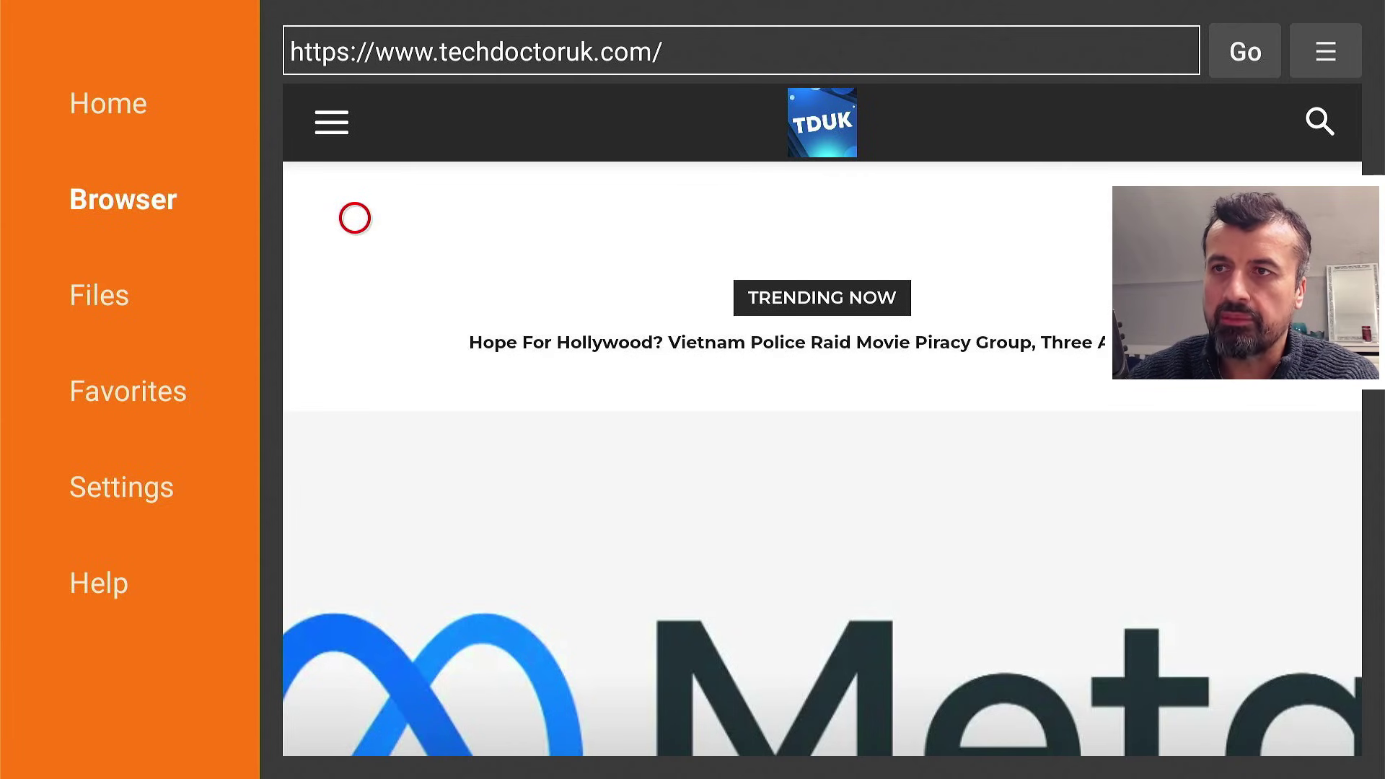
left_click(354, 114)
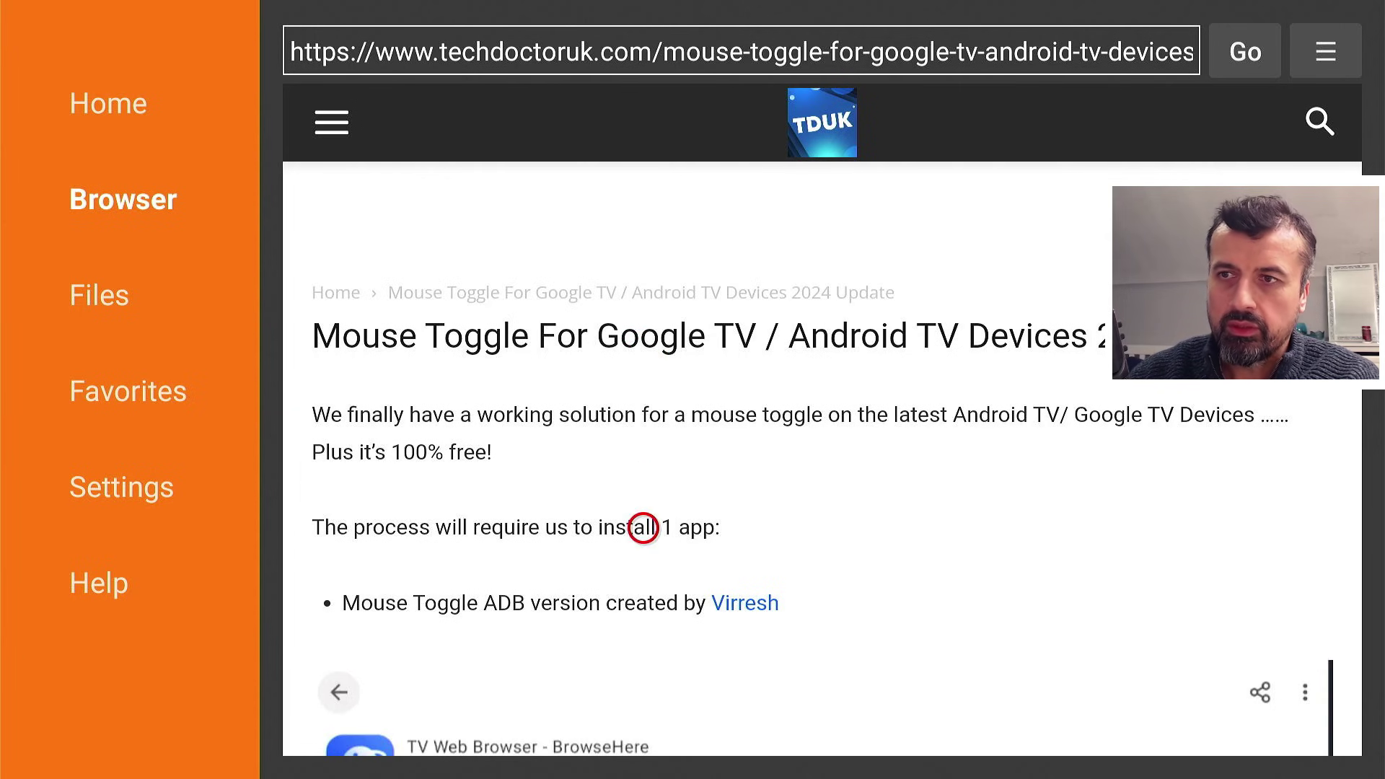
- Scroll the article past the Install Guide down to the Software Needed section
scroll(639, 729, "down", 3)
scroll(642, 728, "down", 7)
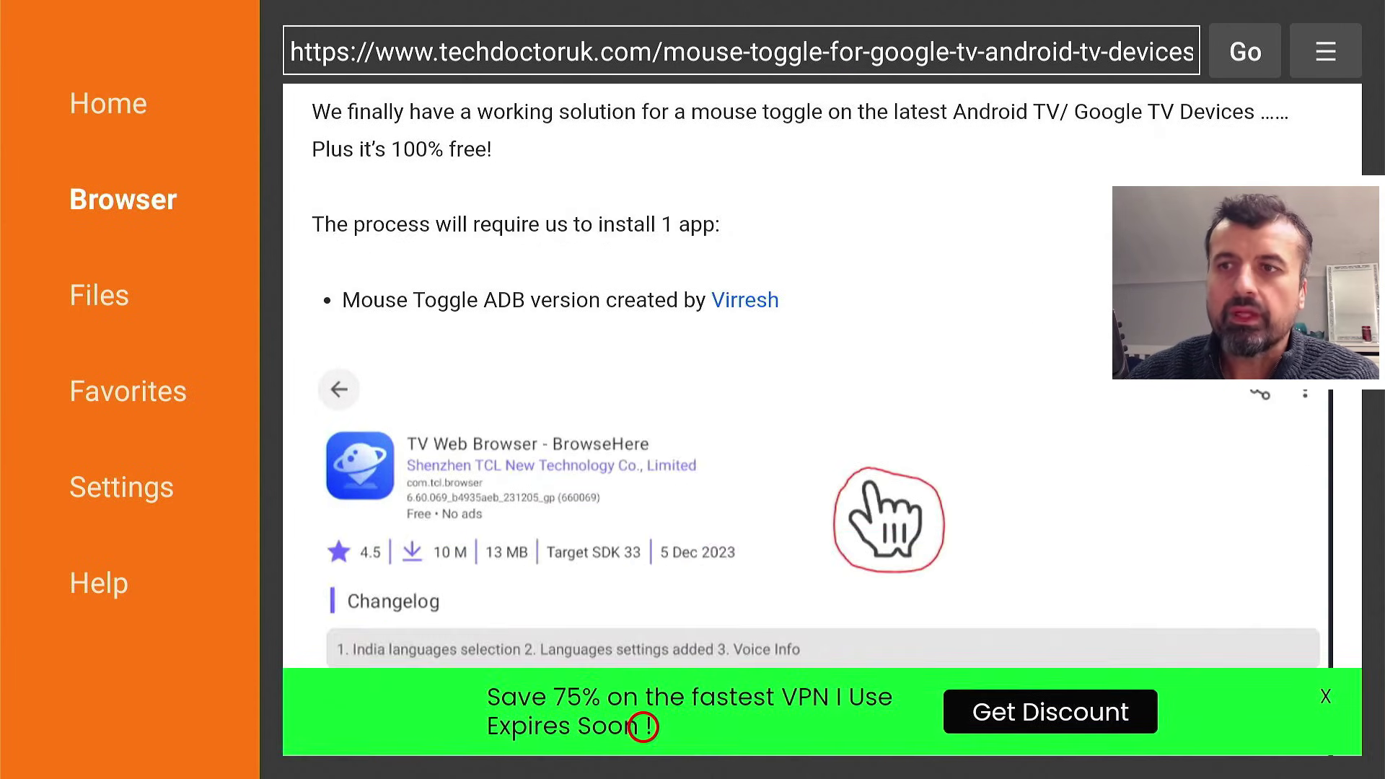
scroll(643, 727, "down", 9)
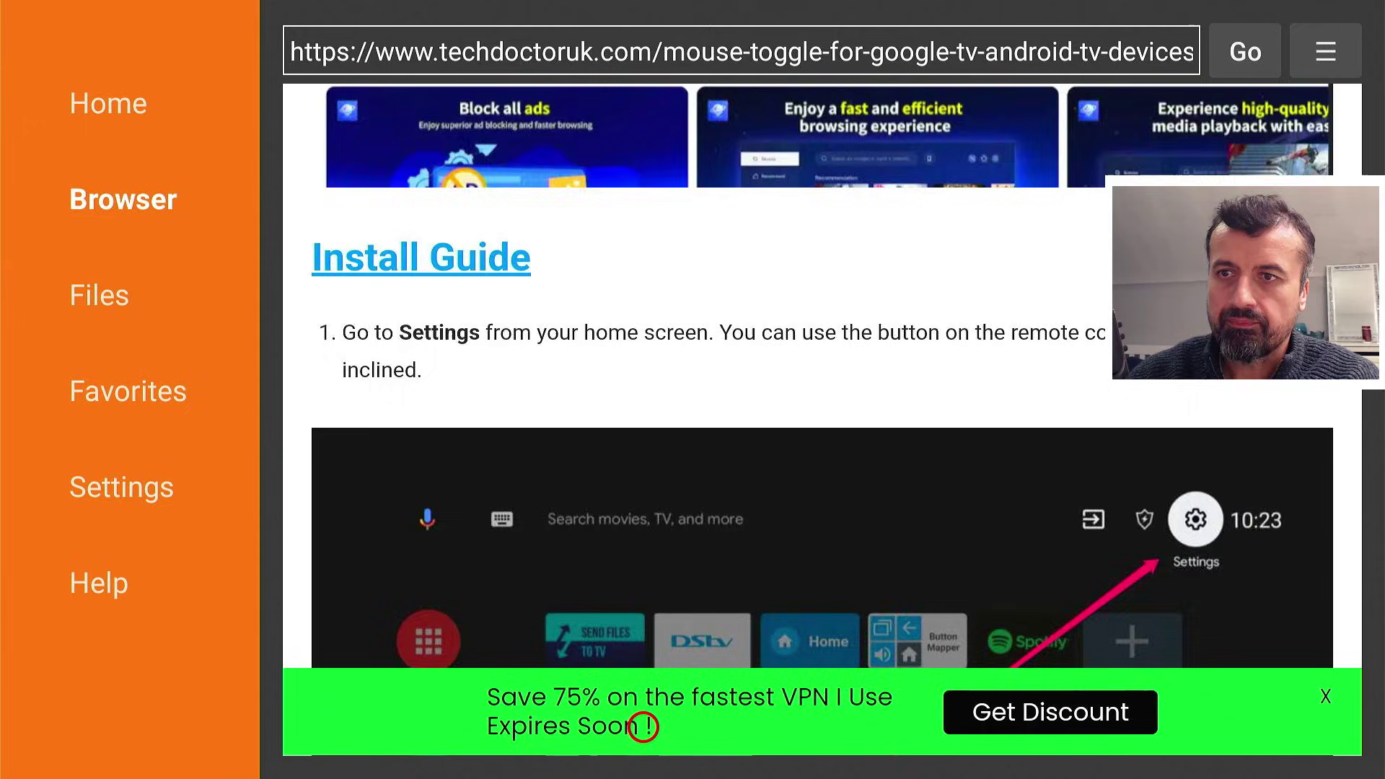
scroll(642, 726, "down", 11)
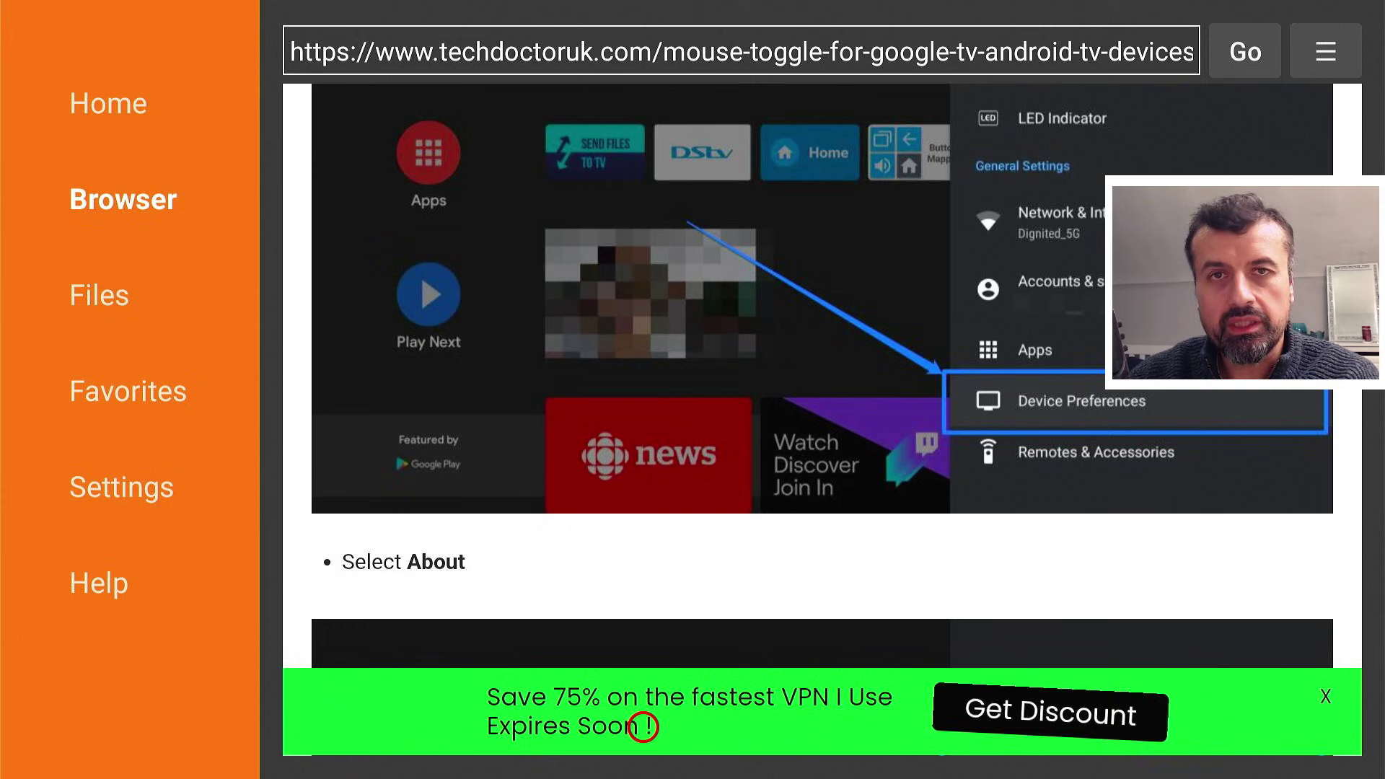
scroll(642, 726, "down", 8)
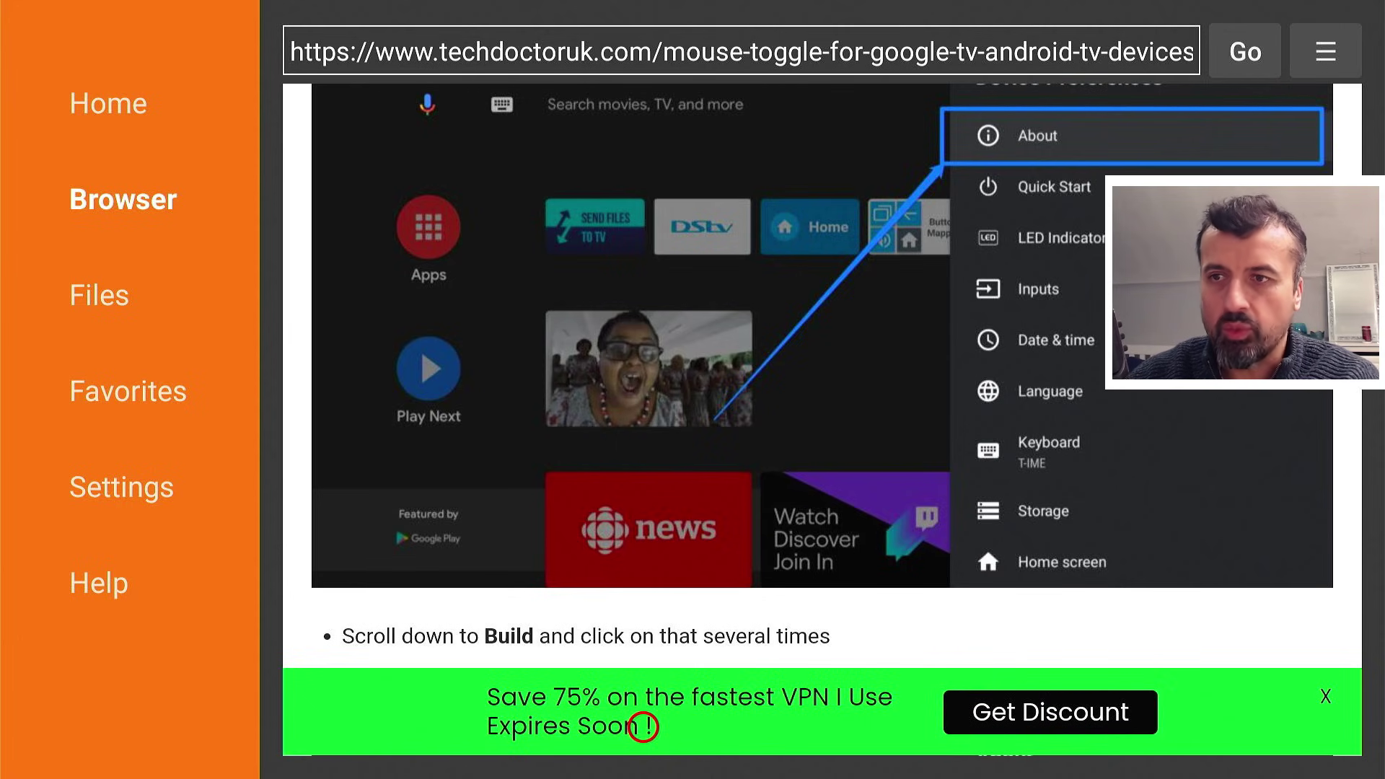
scroll(822, 375, "down", 6)
scroll(822, 375, "down", 7)
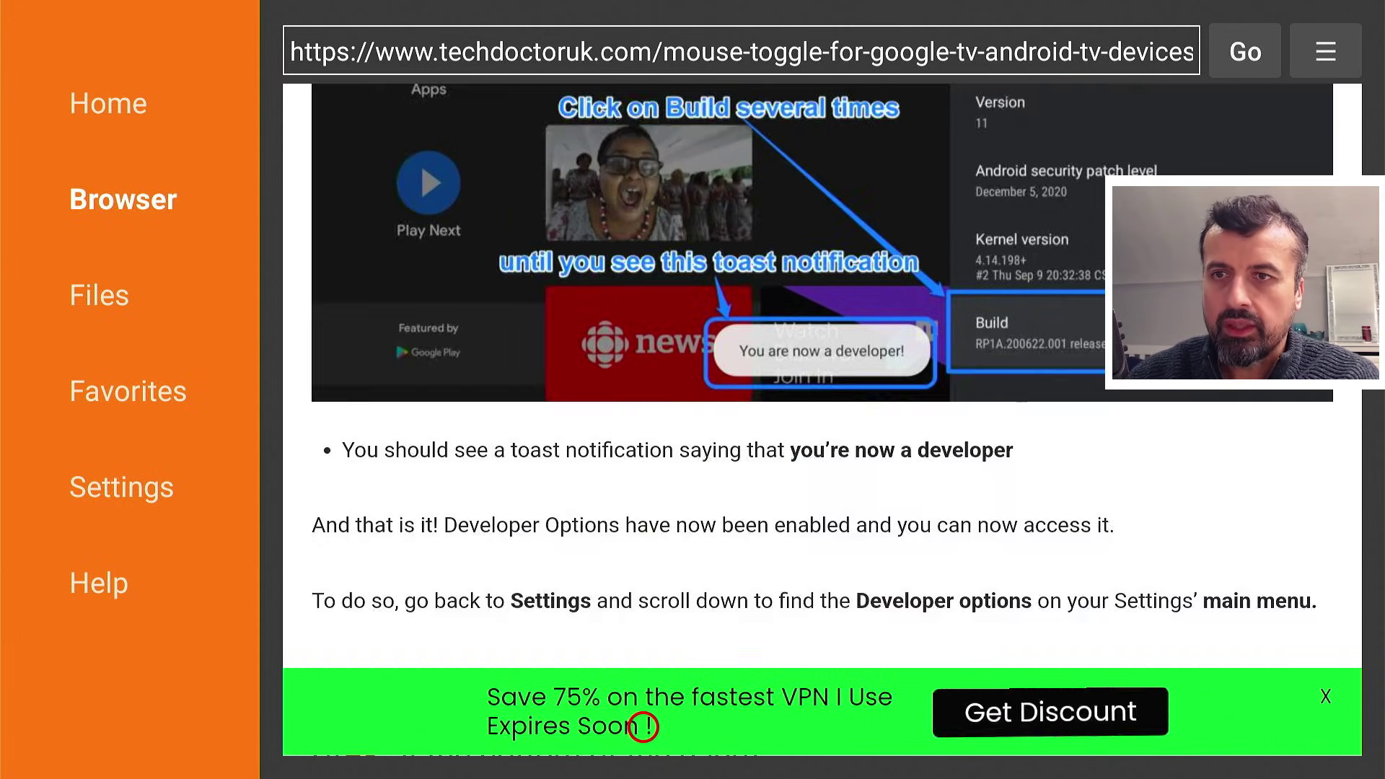
scroll(823, 375, "down", 12)
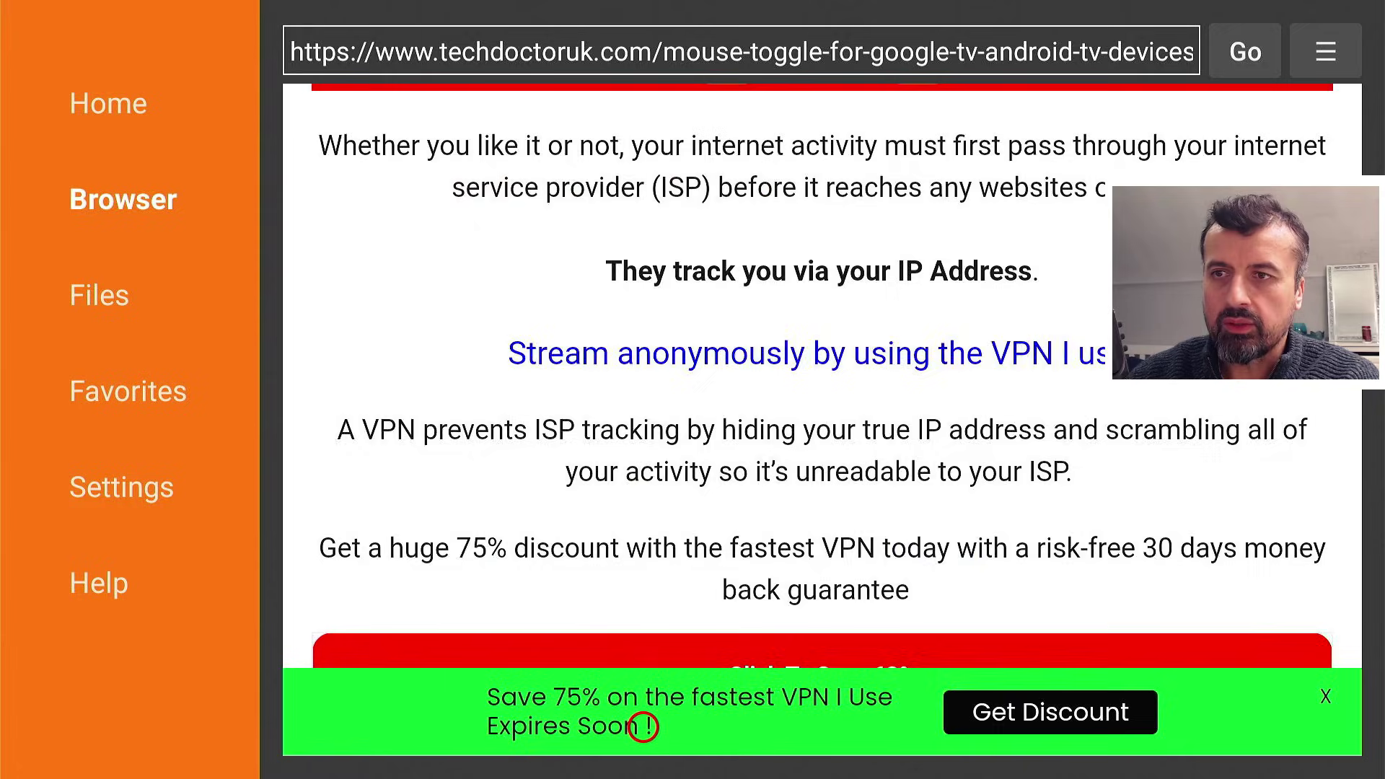
scroll(643, 727, "down", 3)
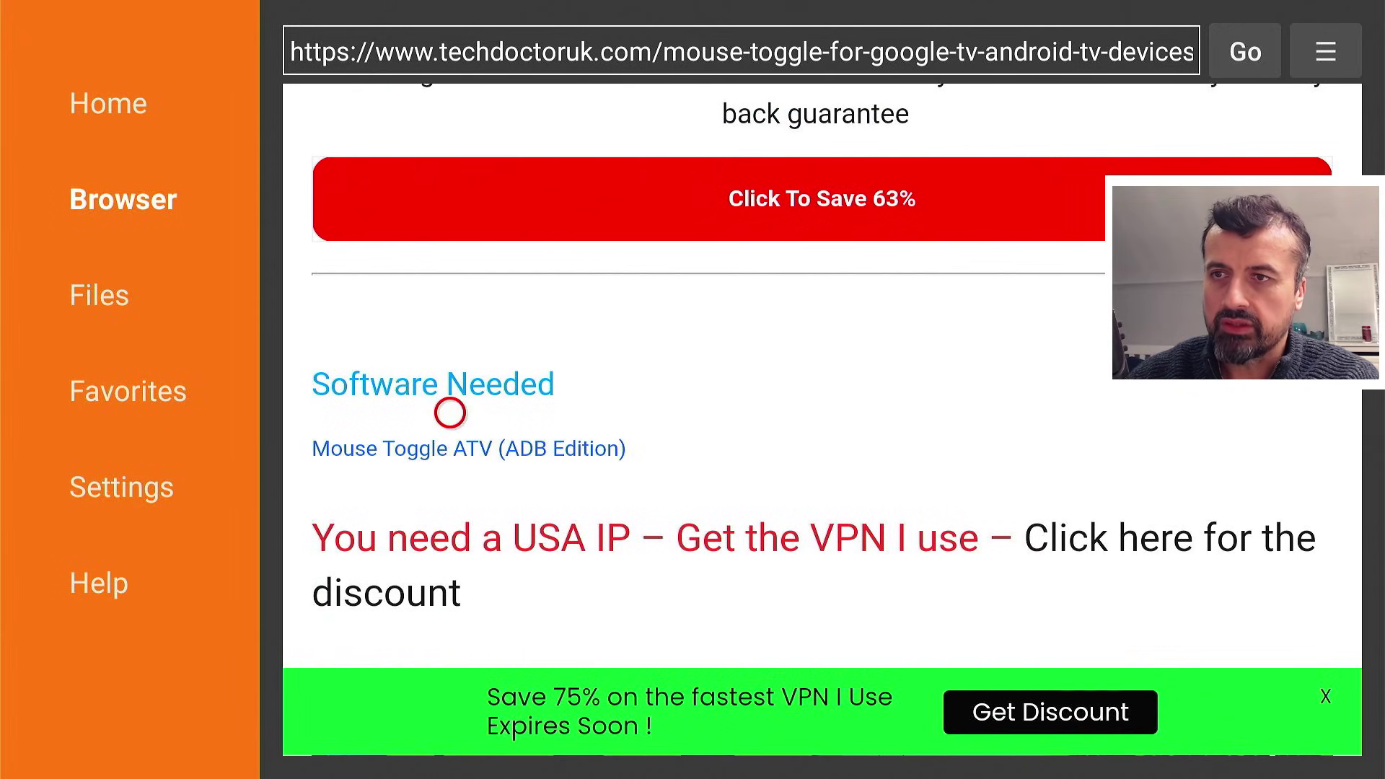
- Open the Mouse Toggle ATV (ADB Edition) link and download it with Download Now!
left_click(450, 437)
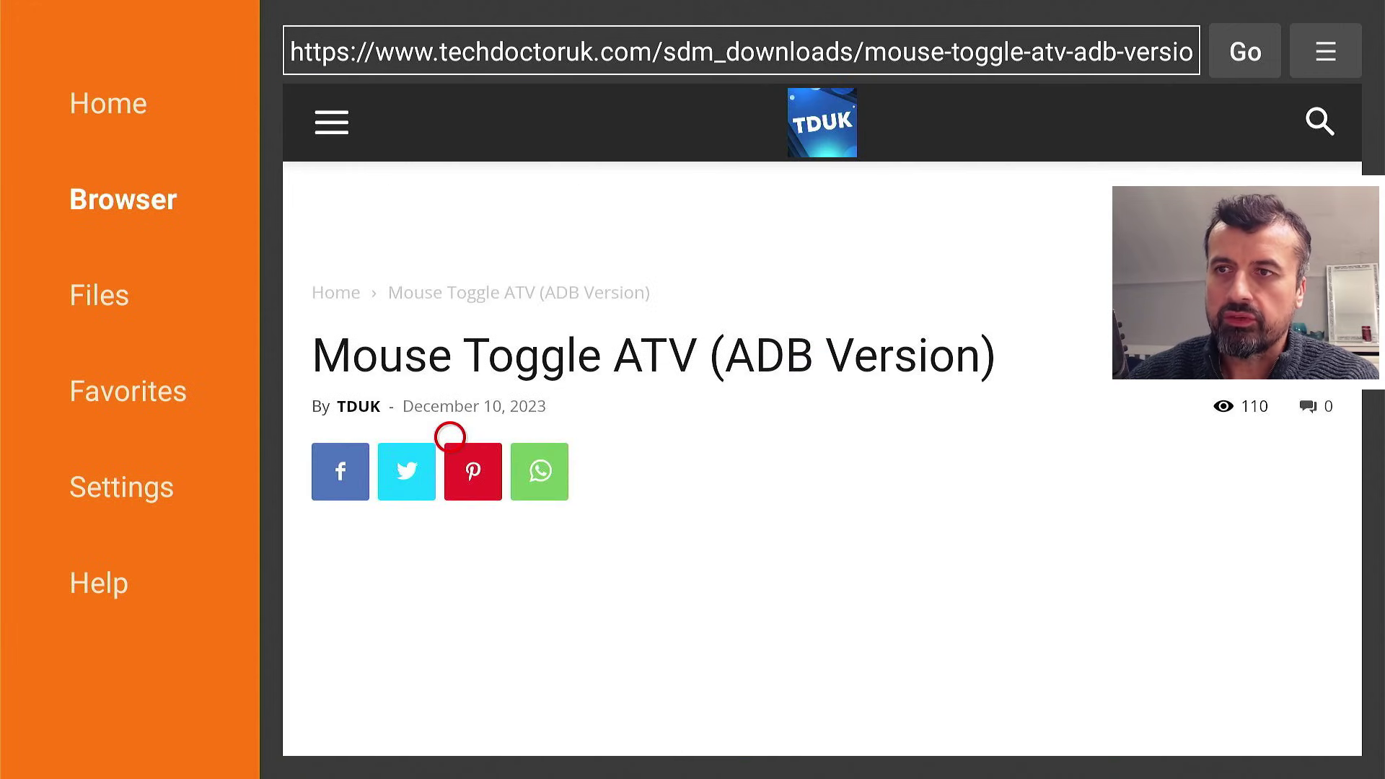
scroll(450, 727, "down", 3)
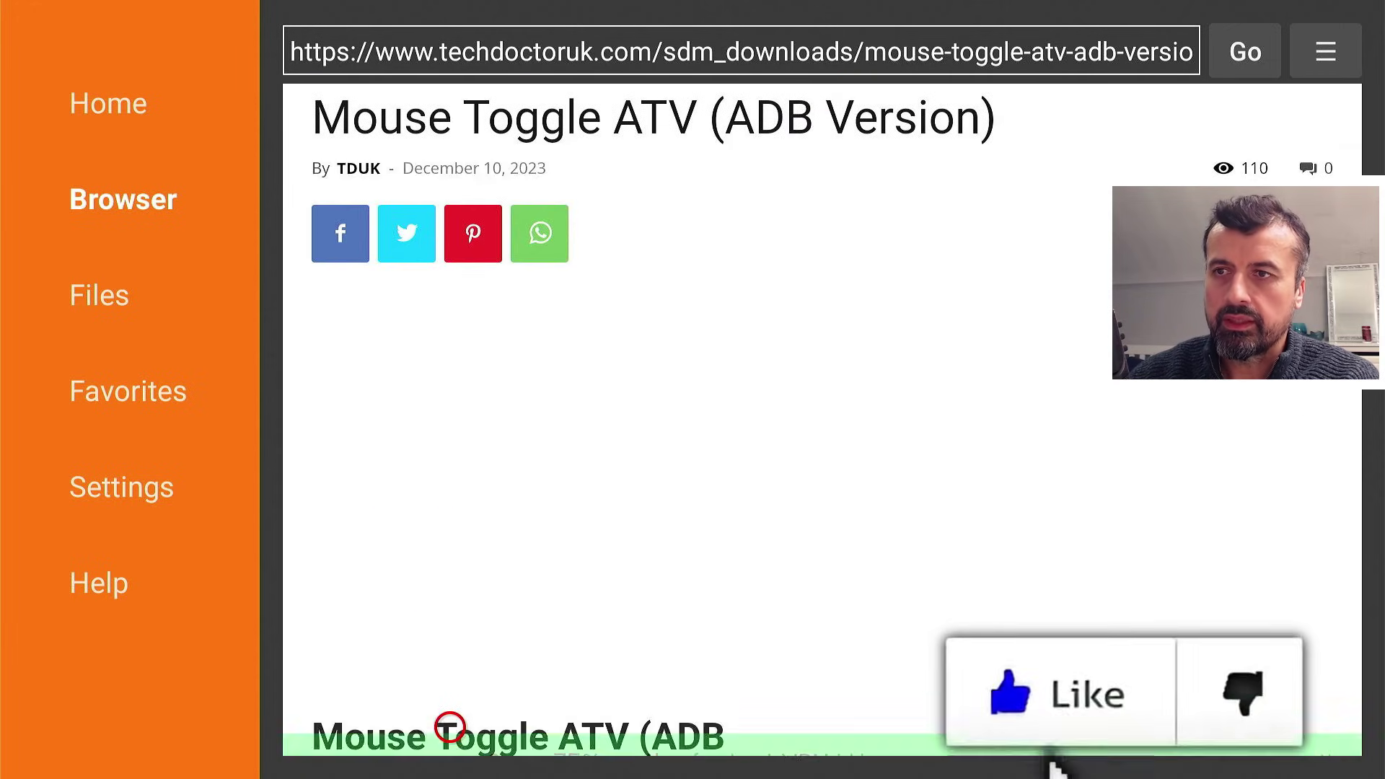
scroll(450, 727, "down", 2)
scroll(450, 727, "down", 2)
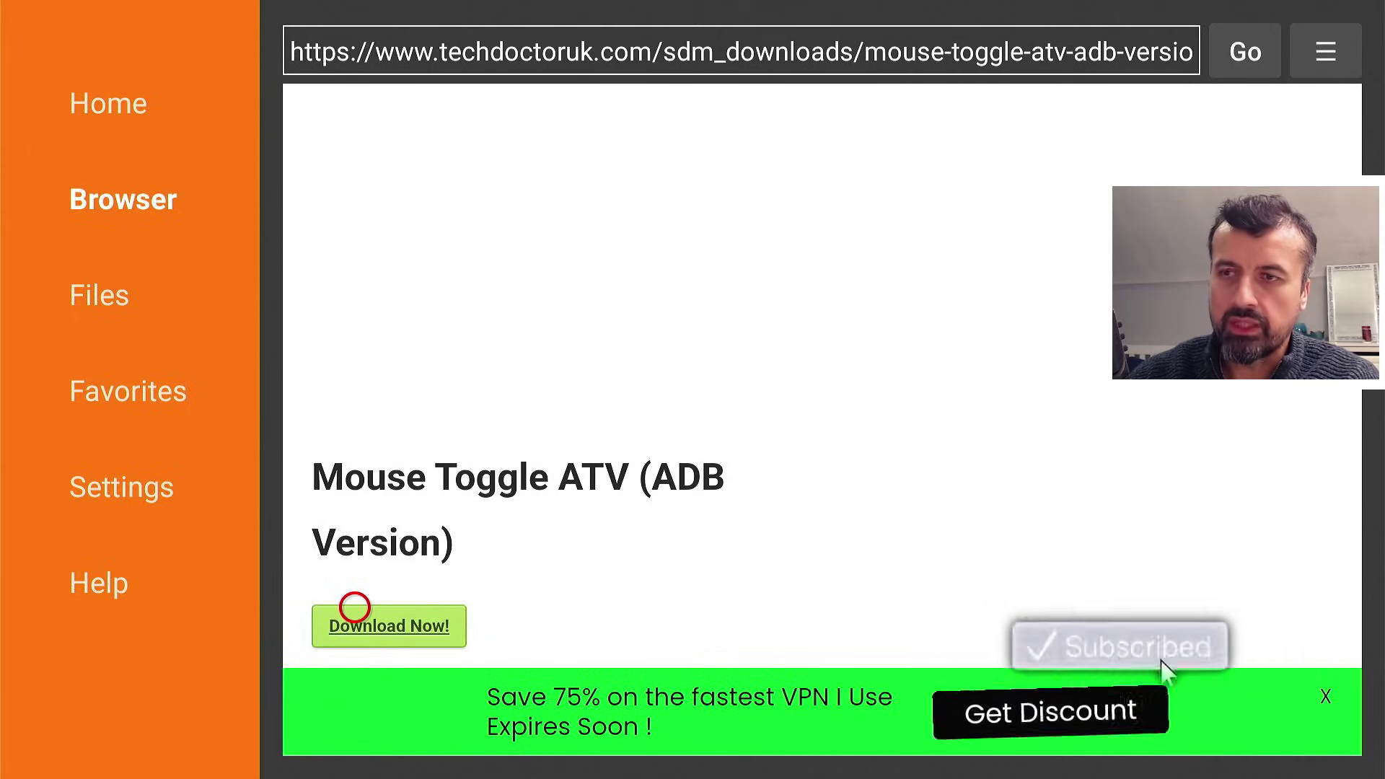
left_click(354, 607)
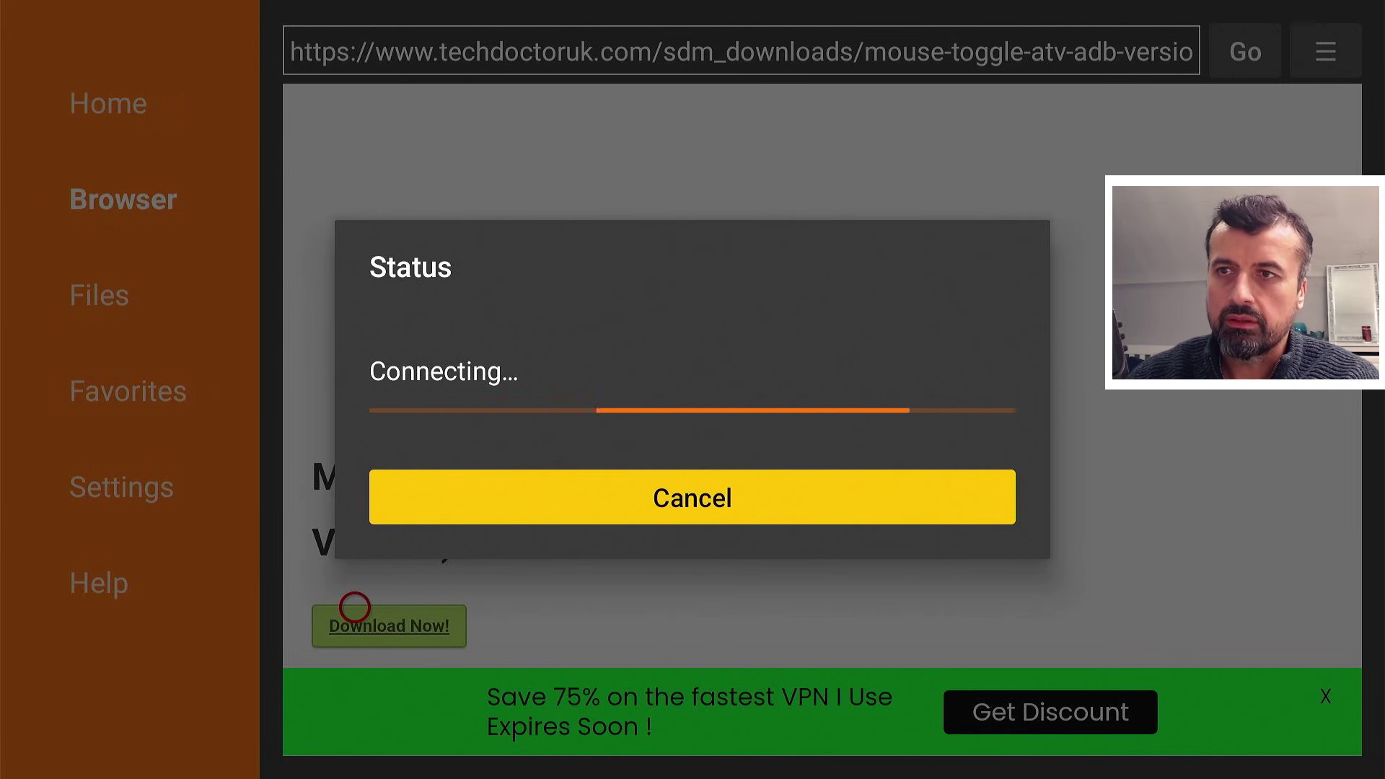
key("Return")
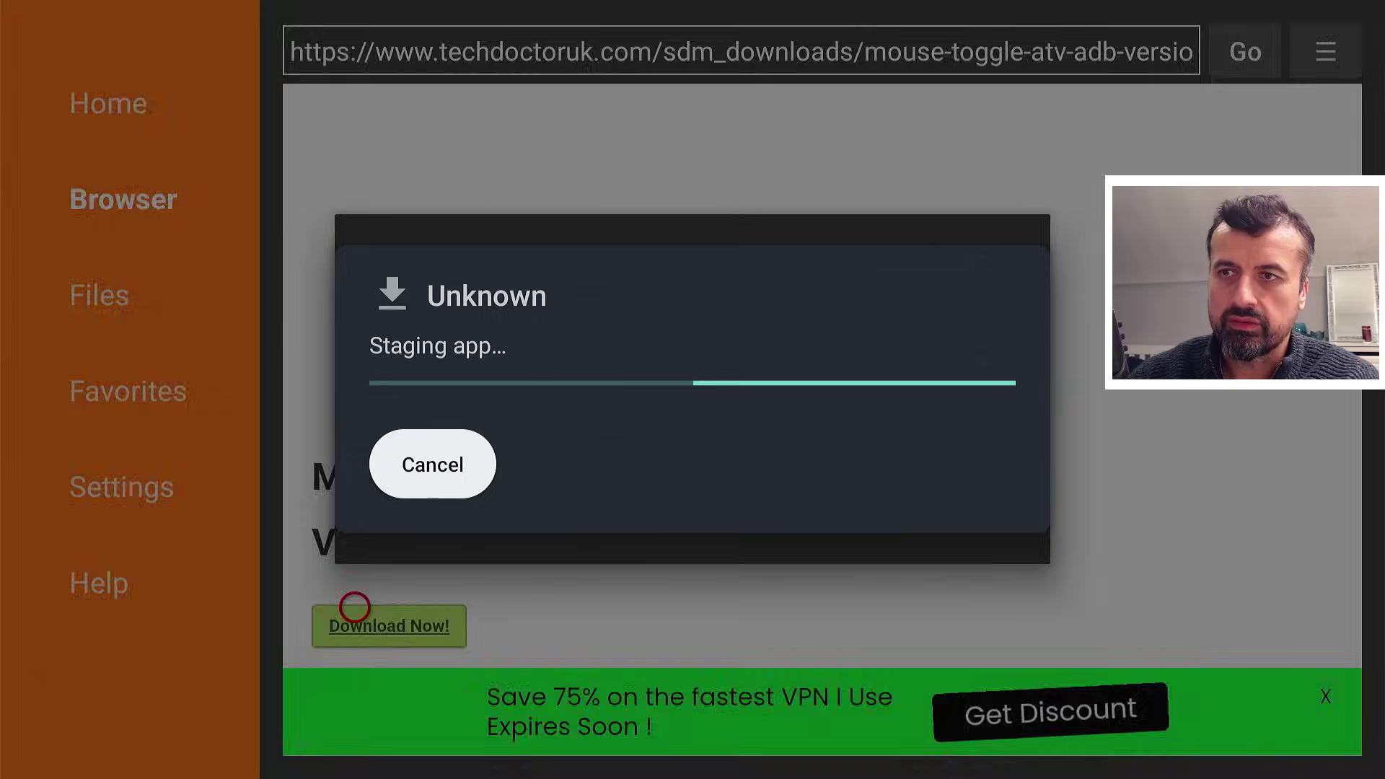
- Install MATVT - Mouse for Android TV Toggle, declining the Play Protect prompt
key("Left")
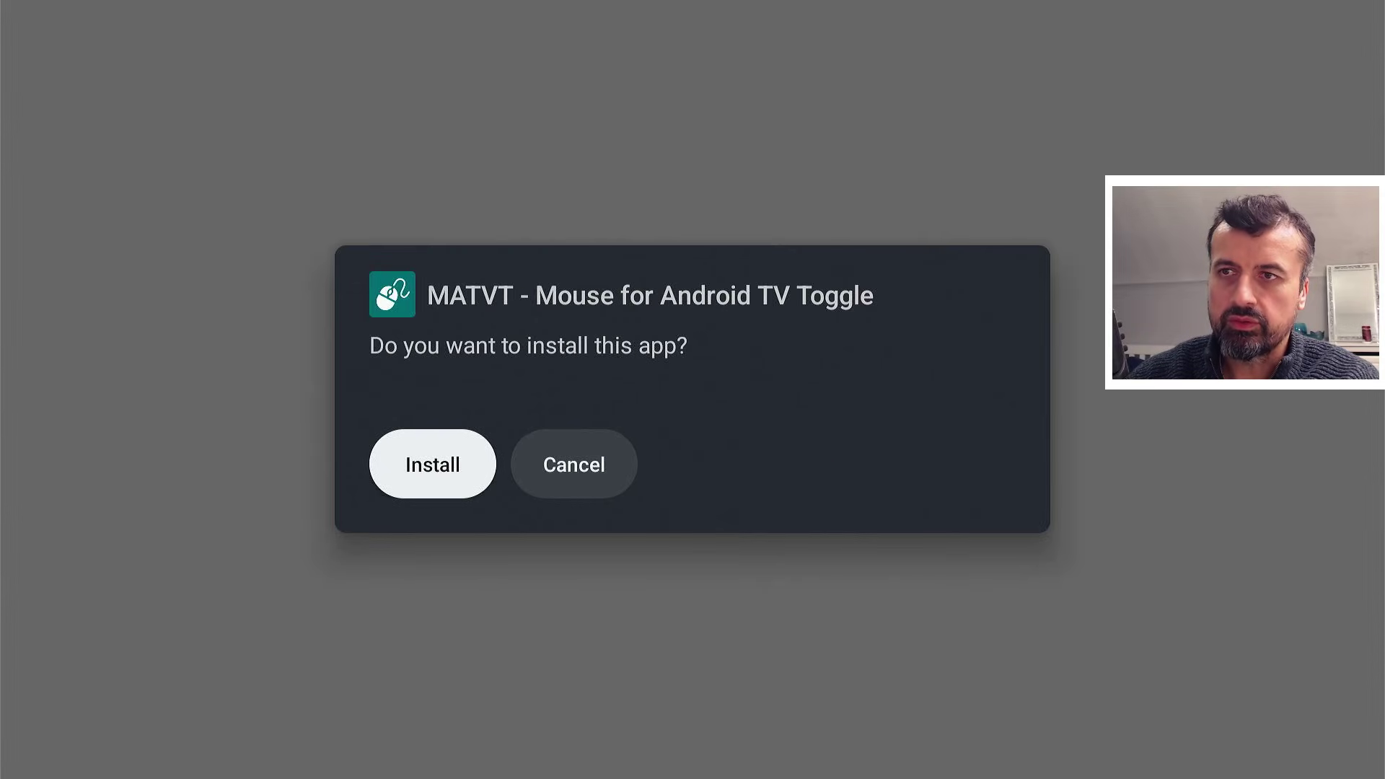
key("Return")
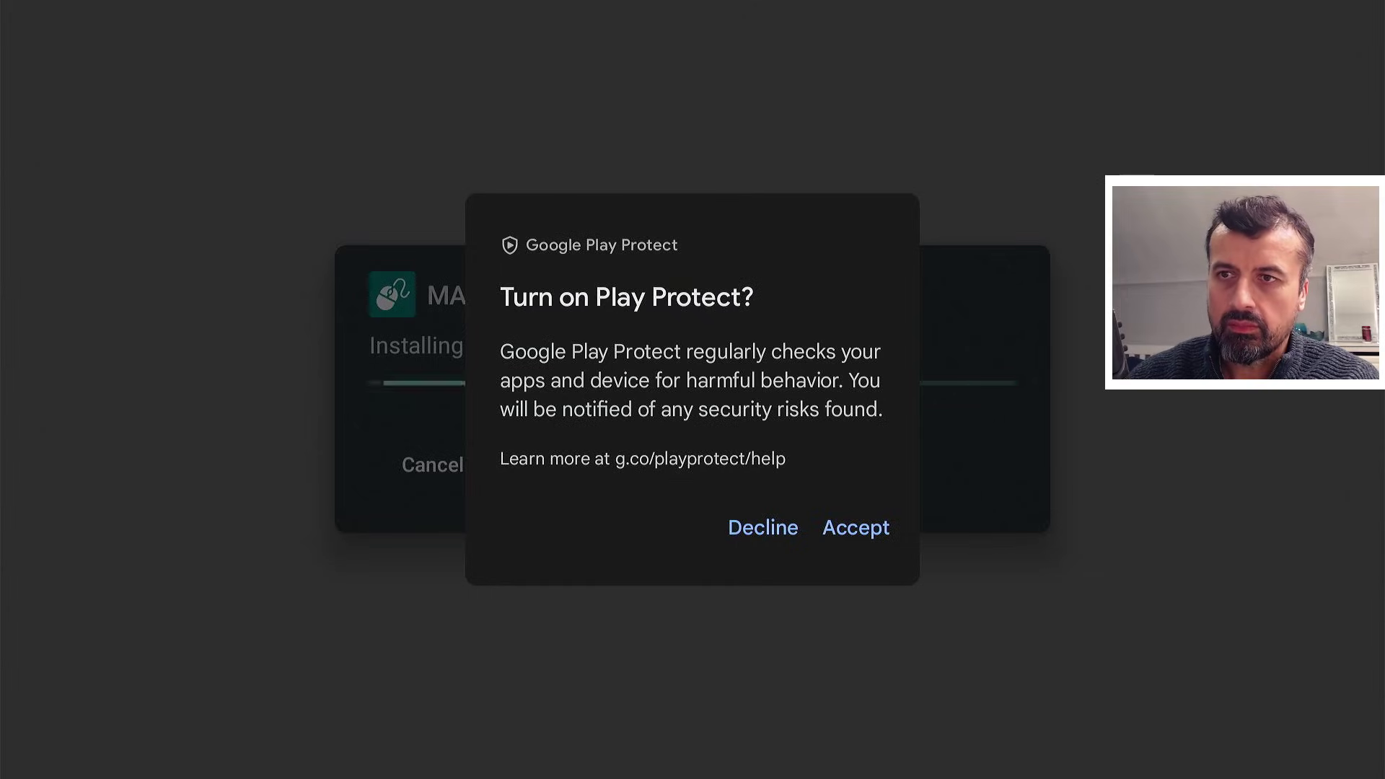
key("Down")
key("Return")
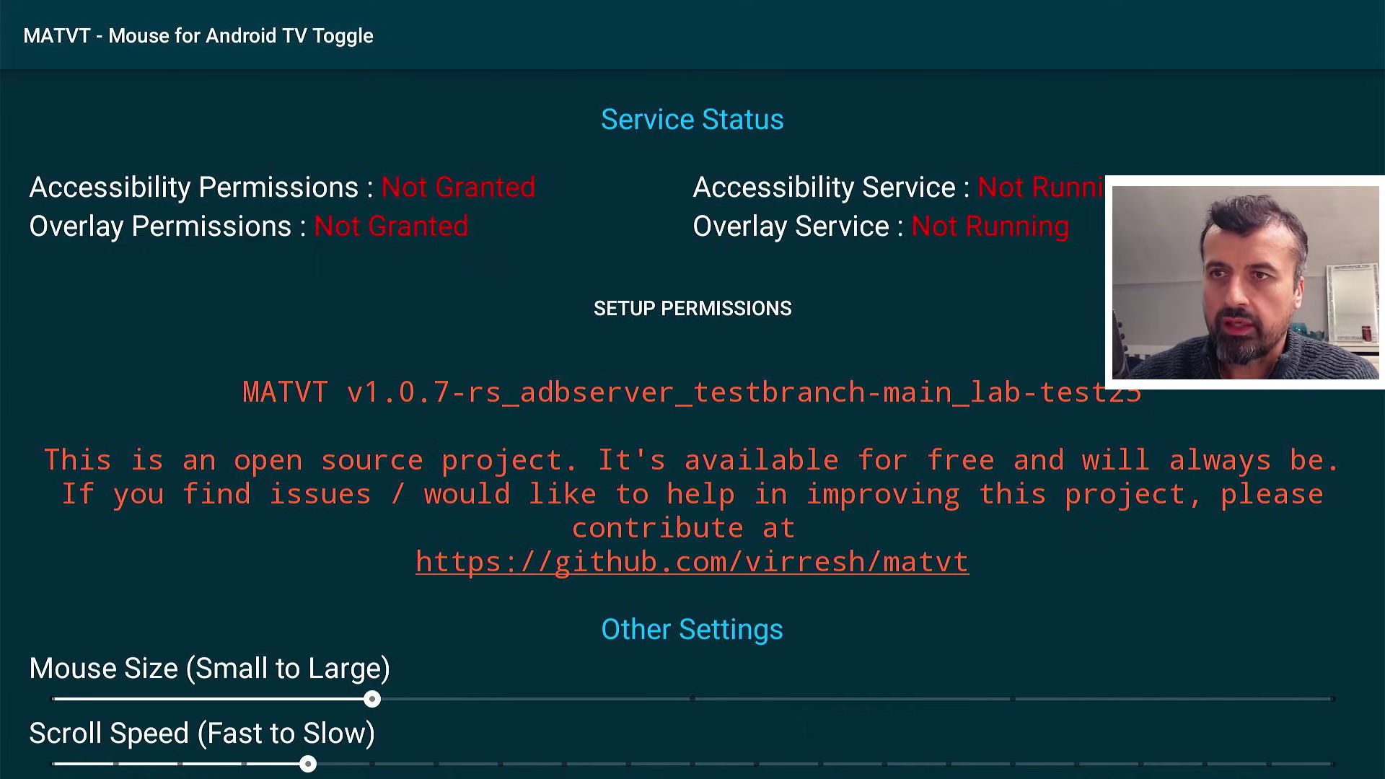
- Set MATVT to Allowed under Display over other apps, then return to Accessibility
key("Up")
key("Up")
key("Up")
key("Up")
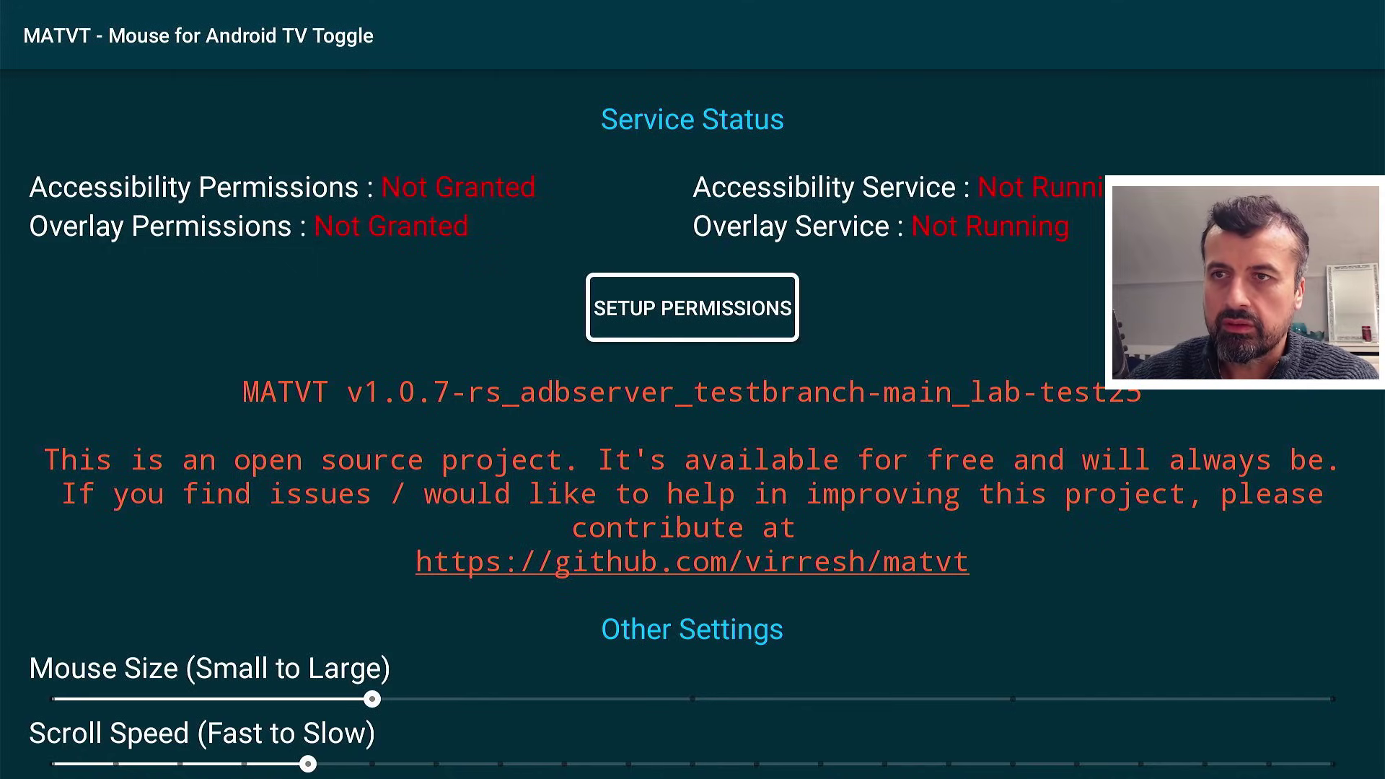
key("Return")
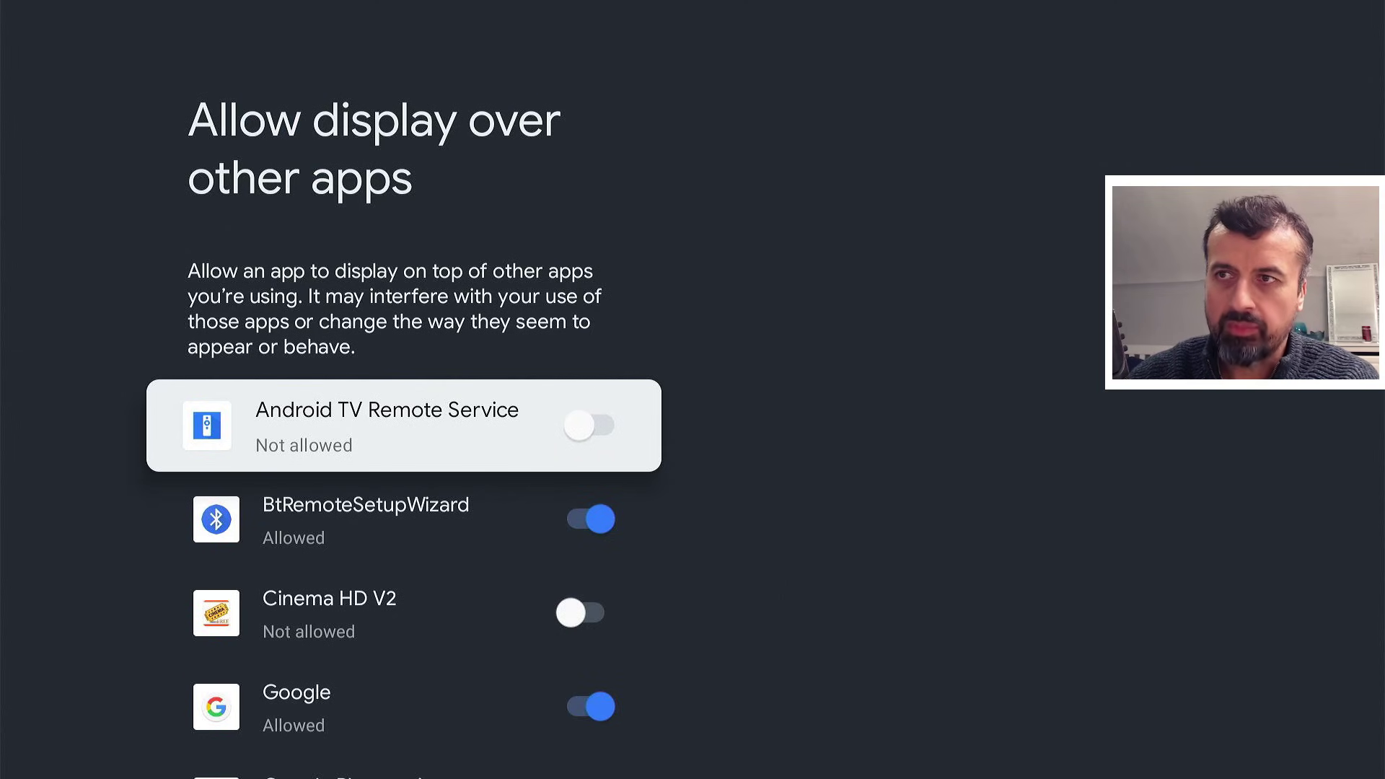
key("Down")
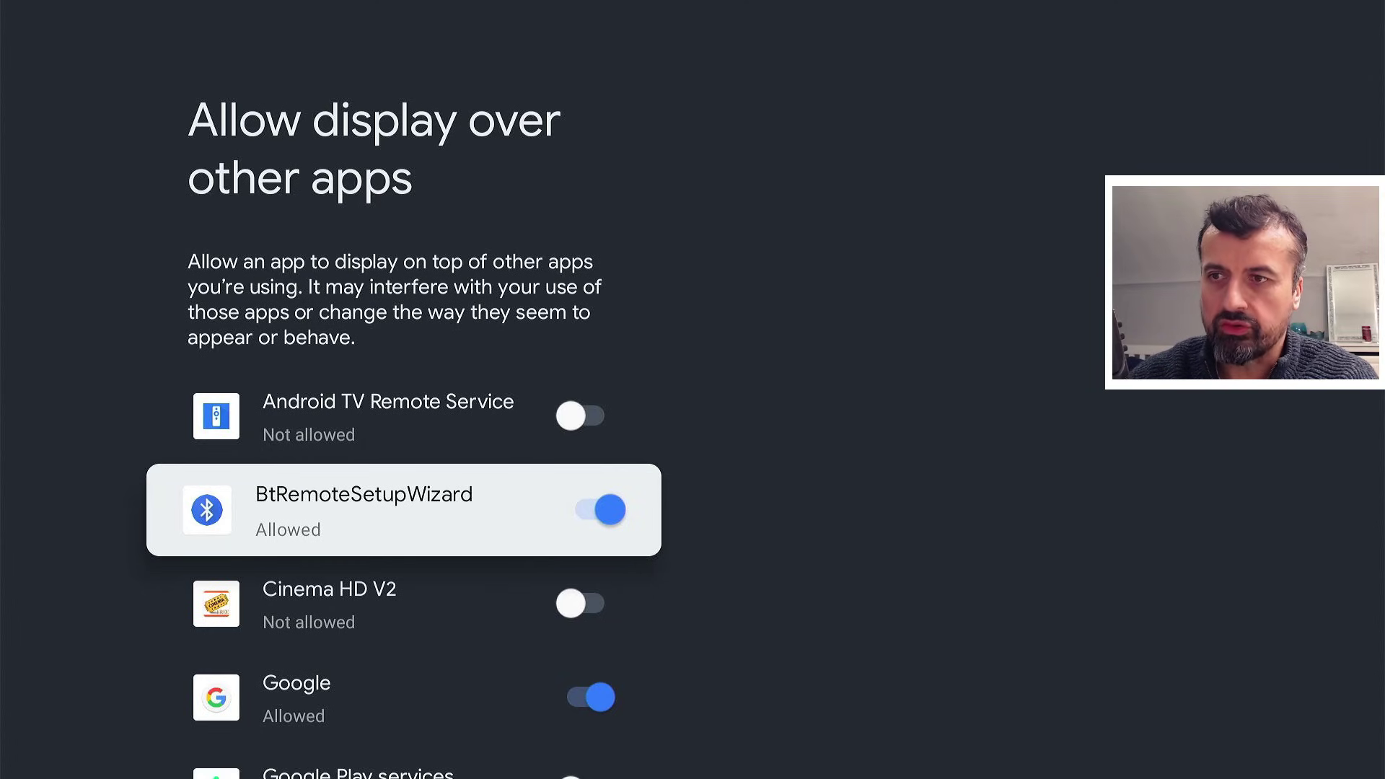
key("Down")
key("Down")
key("Down")
key("Down")
key("Down")
key("Down")
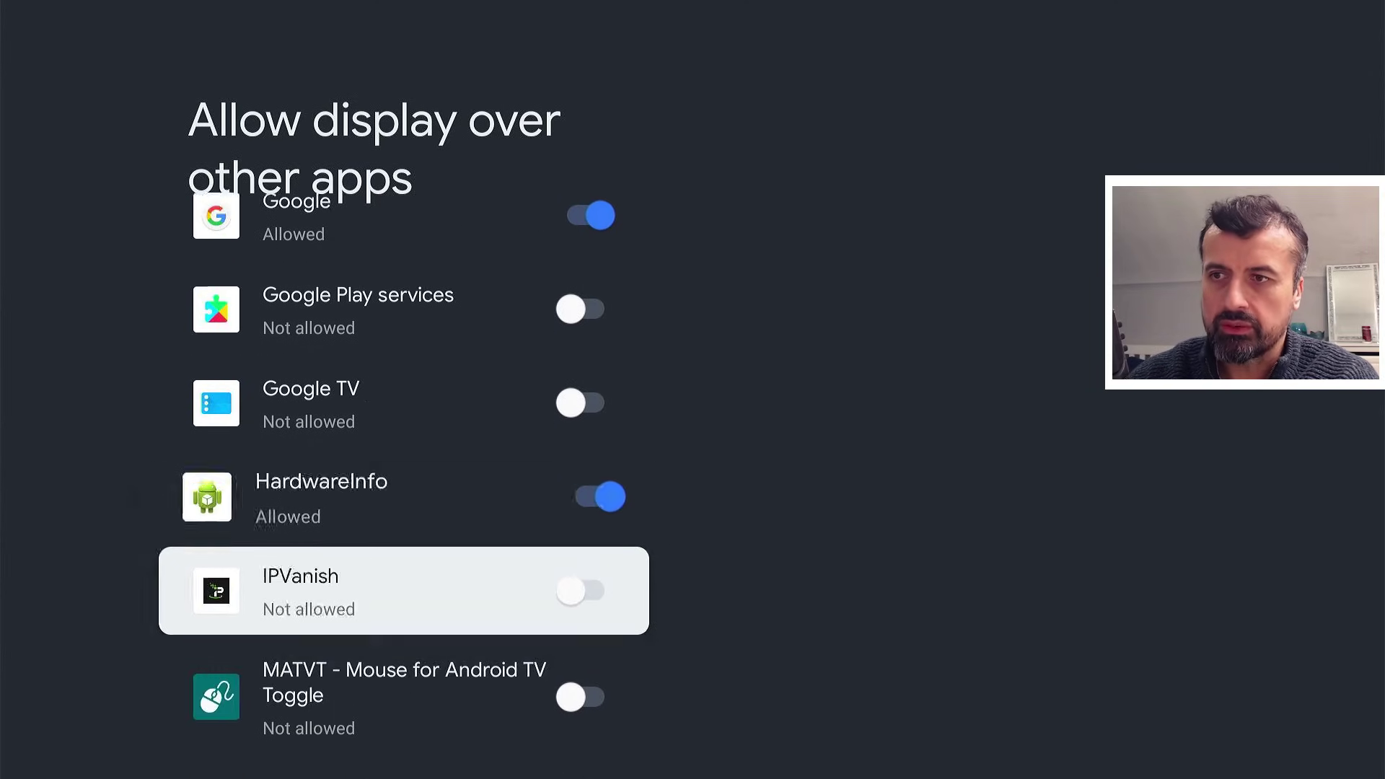
key("Down")
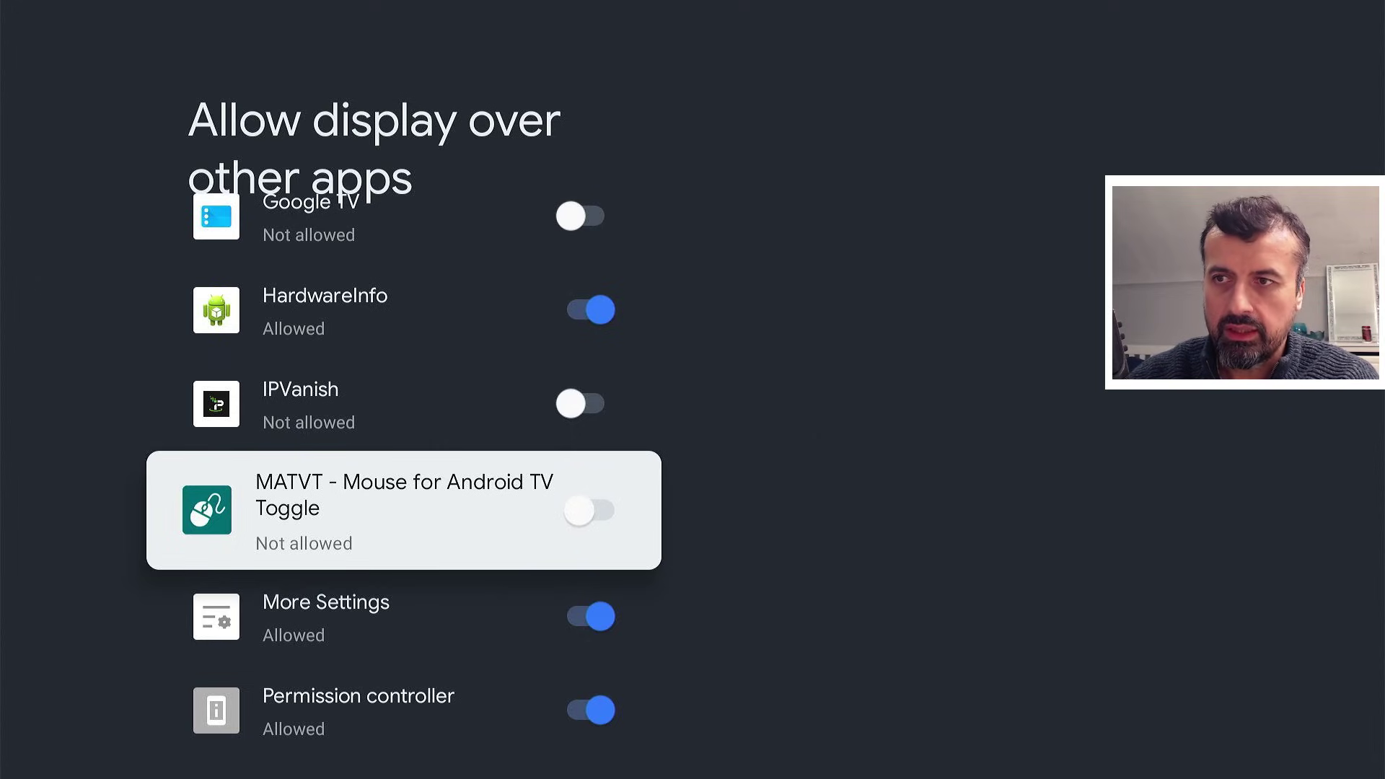
key("Return")
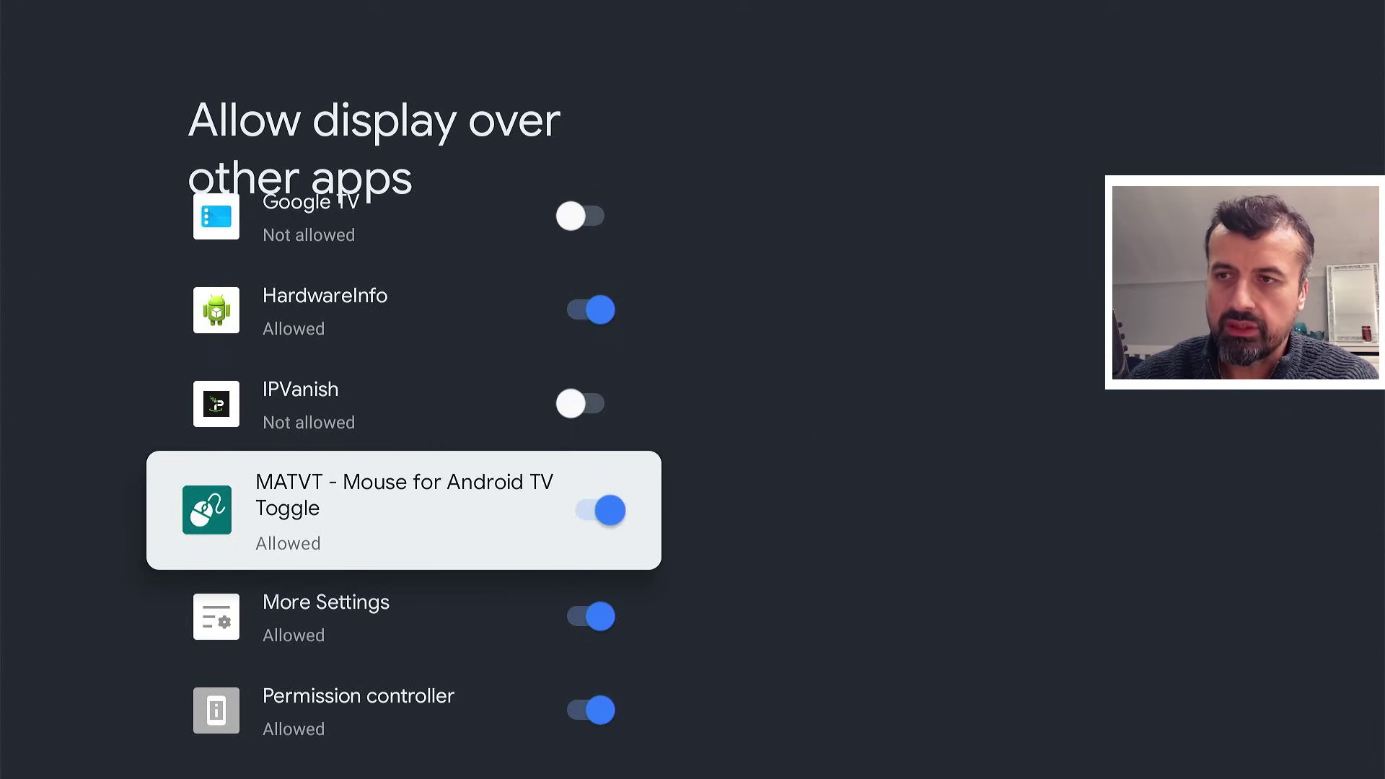
key("Escape")
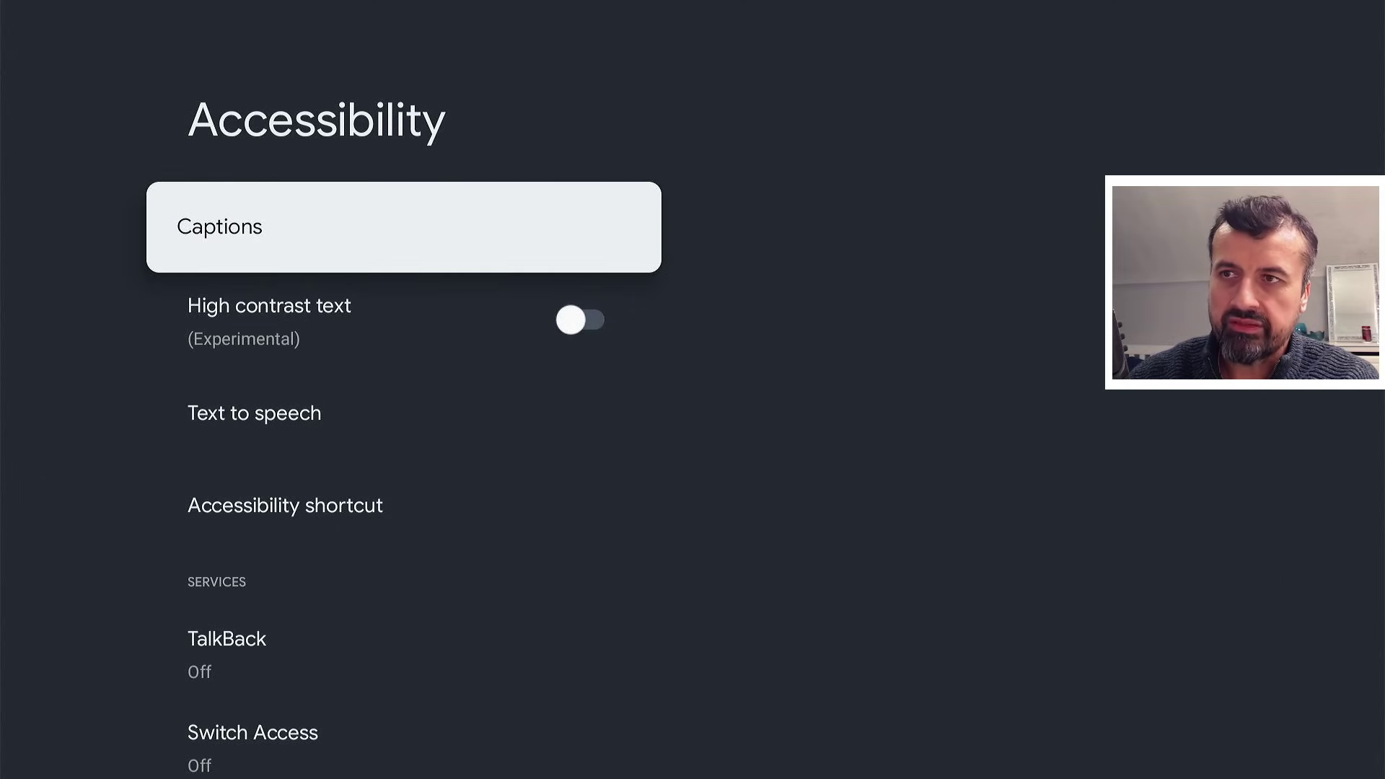
- Enable Mouse Toggle Service under Accessibility services, confirm with OK, and return to the list
key("Down")
key("Down")
key("Down")
key("Down")
key("Down")
key("Down")
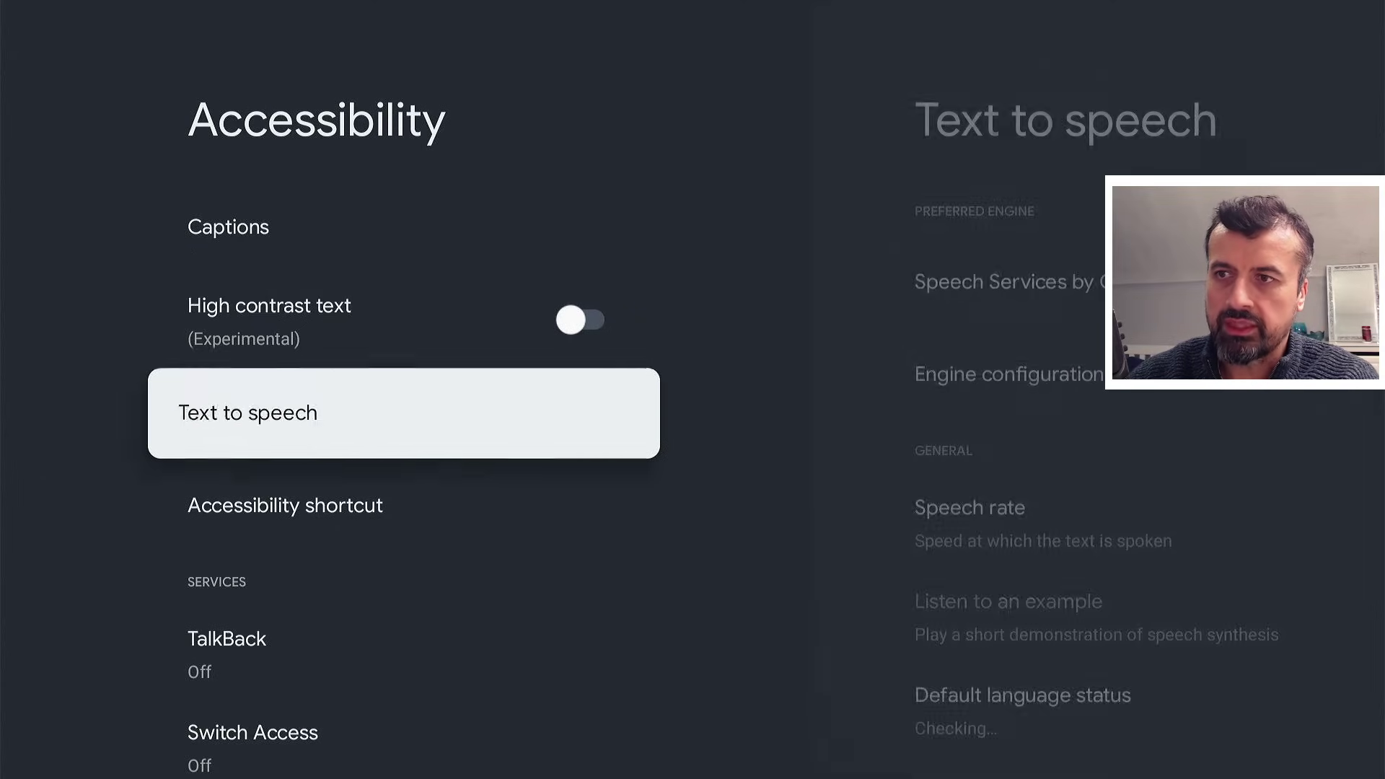
key("Down")
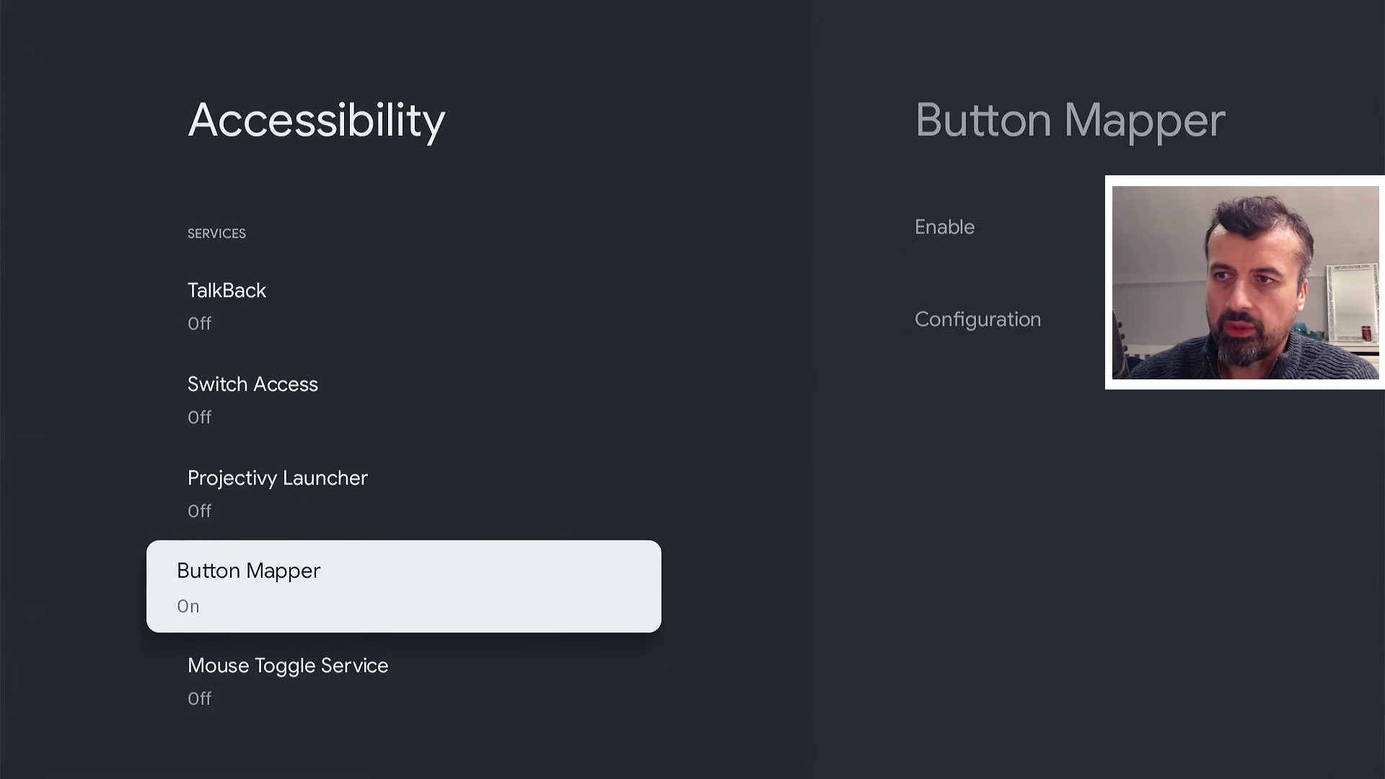
key("Down")
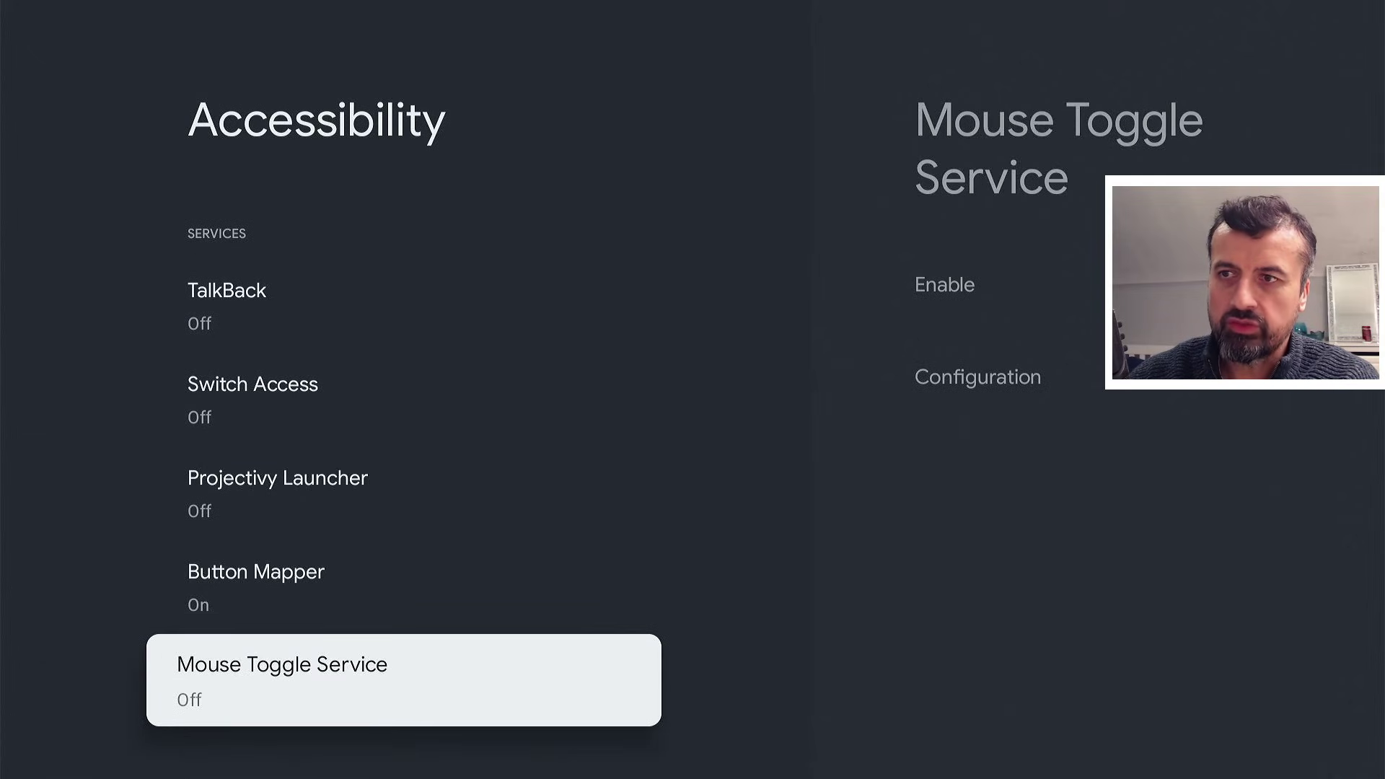
key("Return")
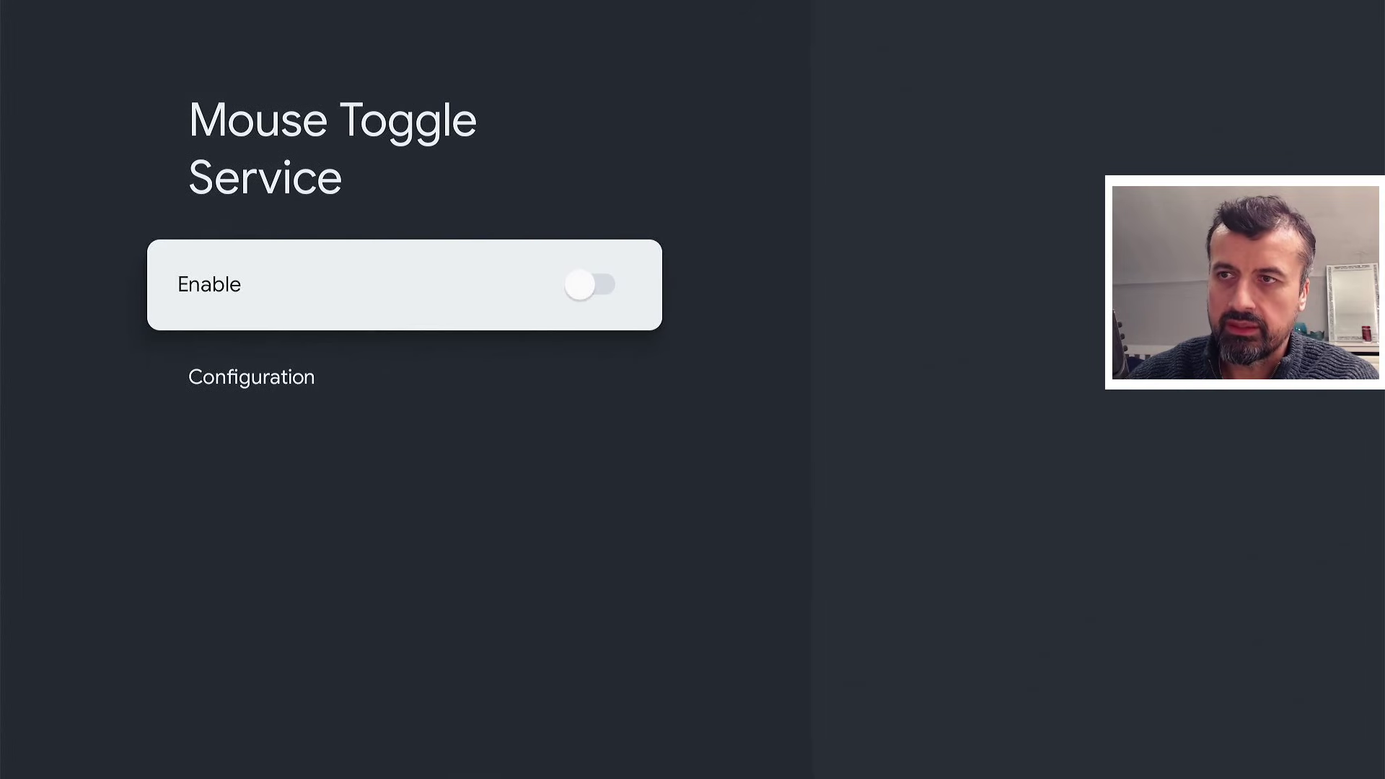
key("Return")
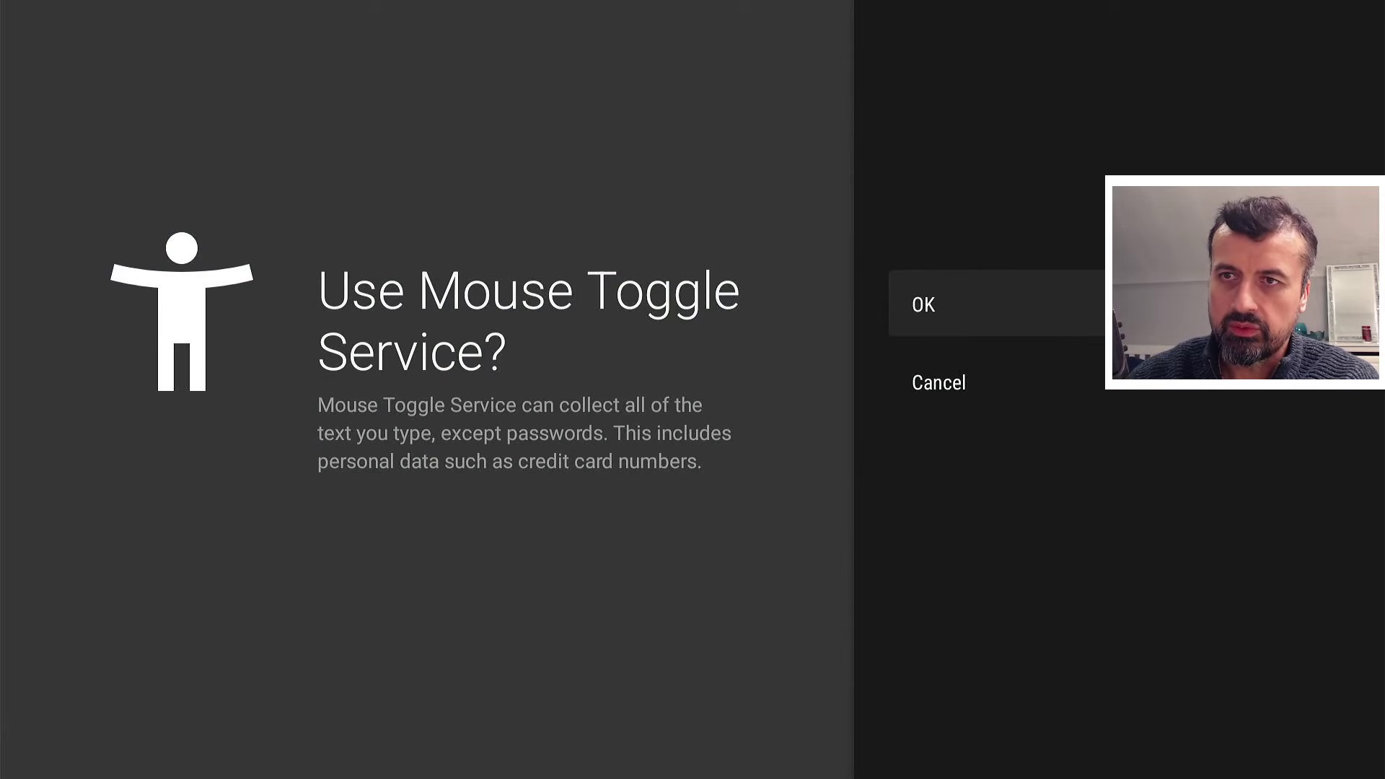
key("Return")
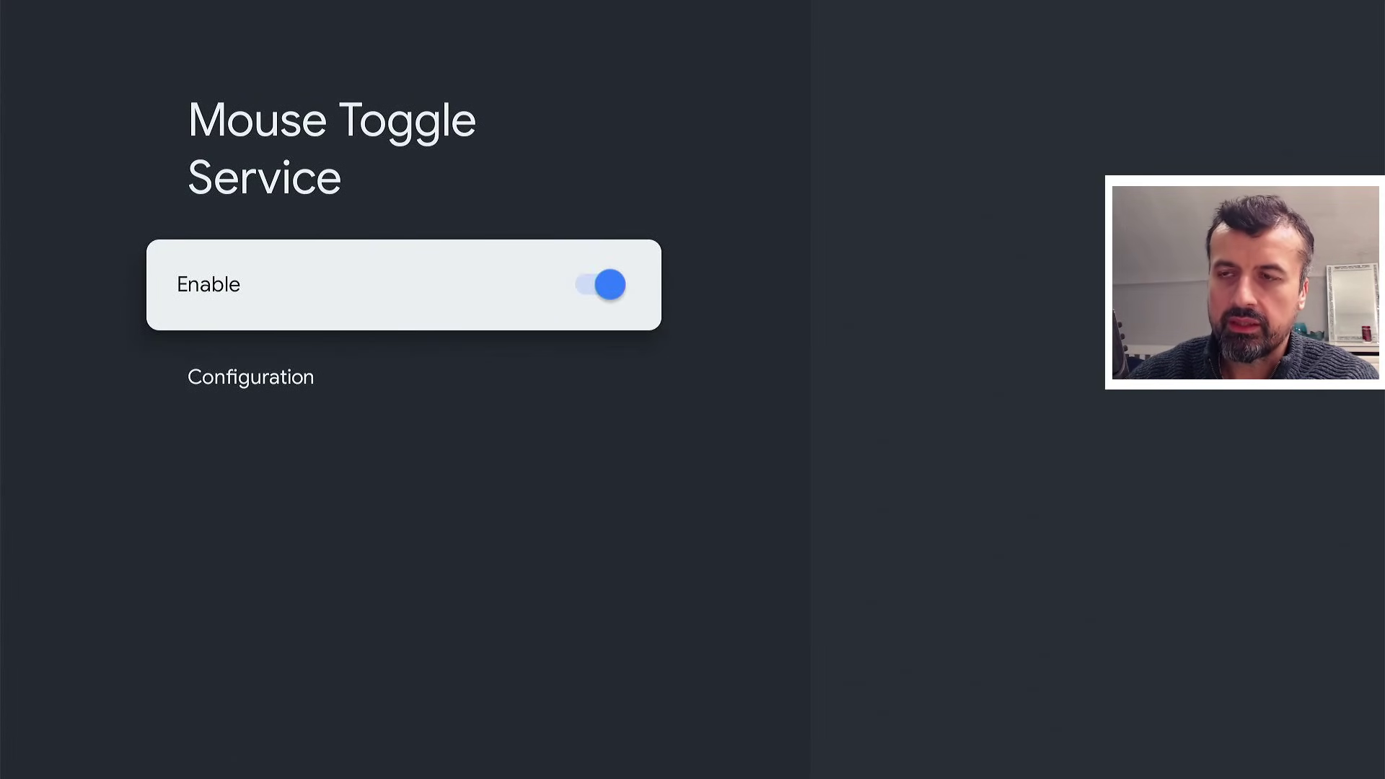
key("Escape")
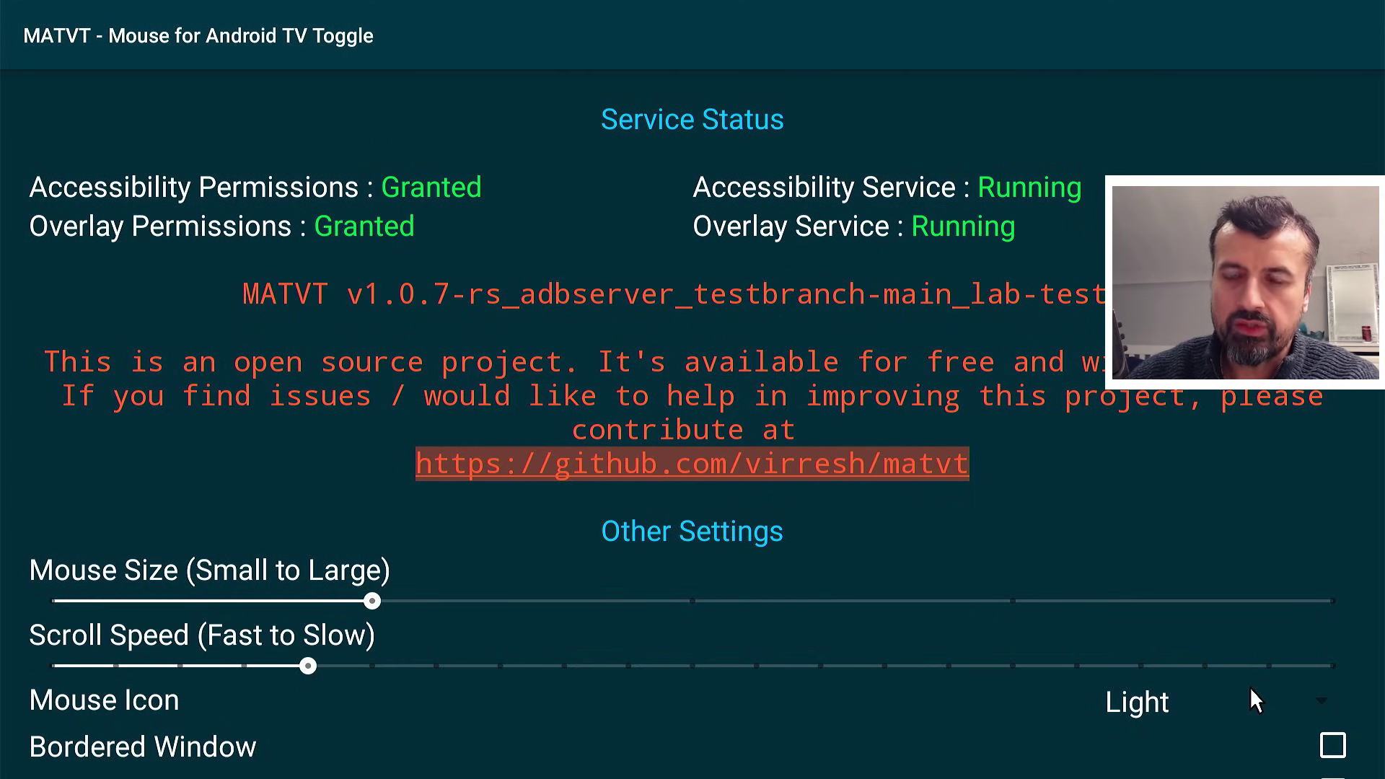
- Set MATVT's Mouse Icon style to Hand
key("Down")
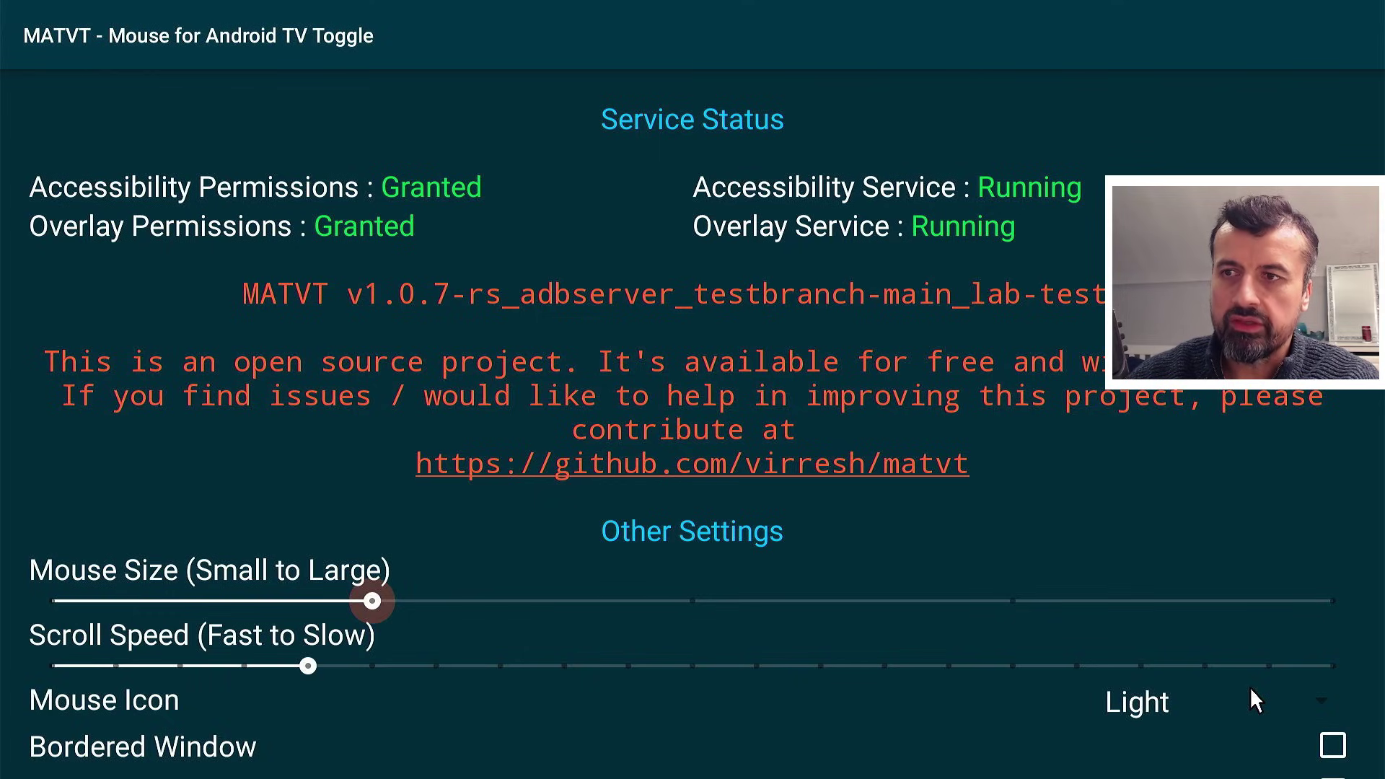
key("Down")
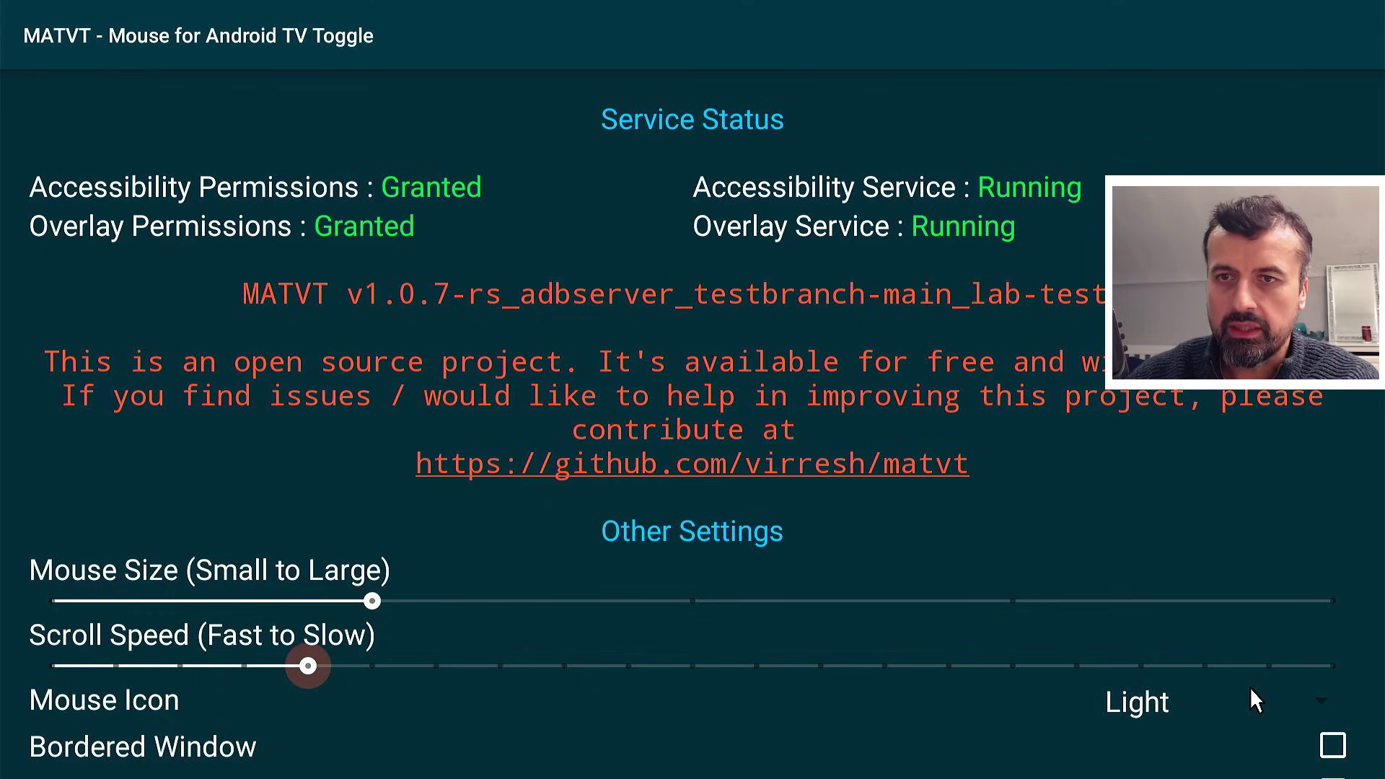
key("Down")
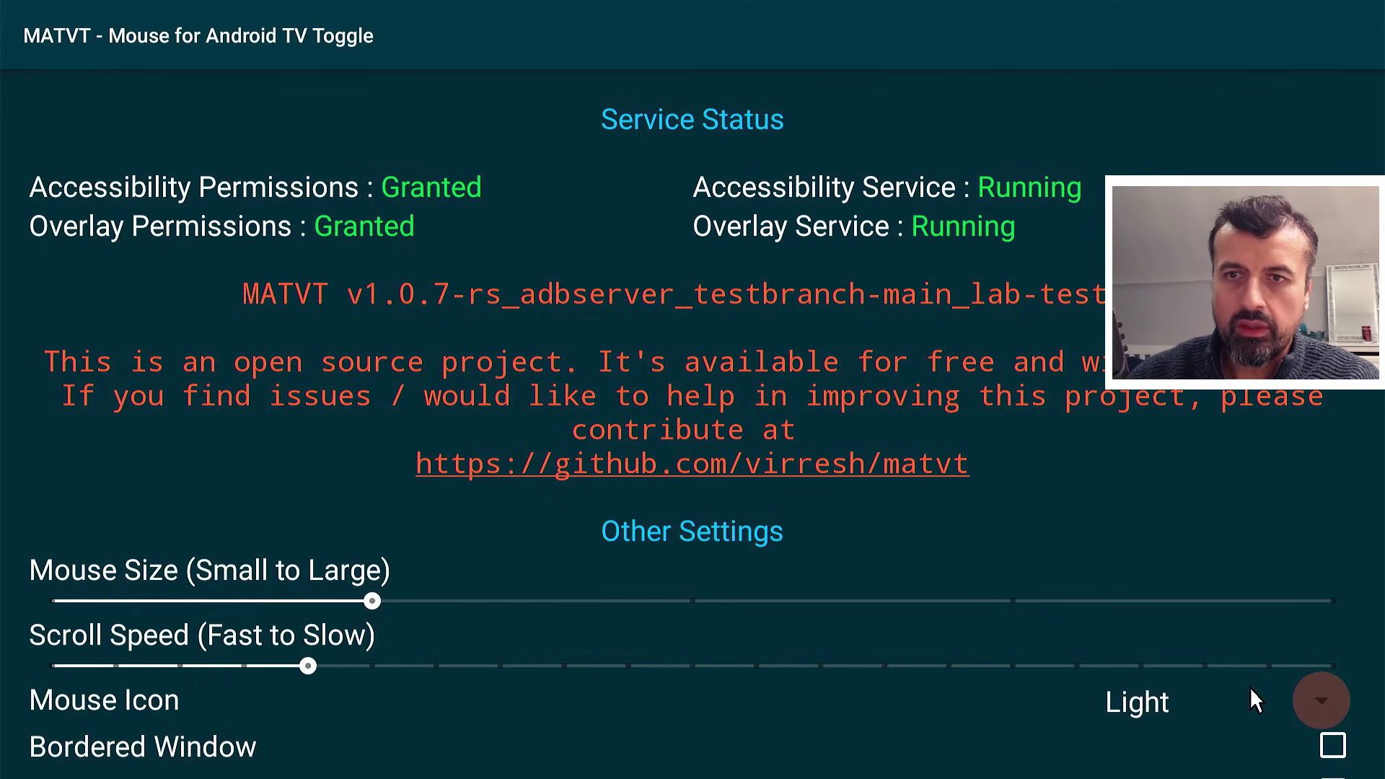
key("Return")
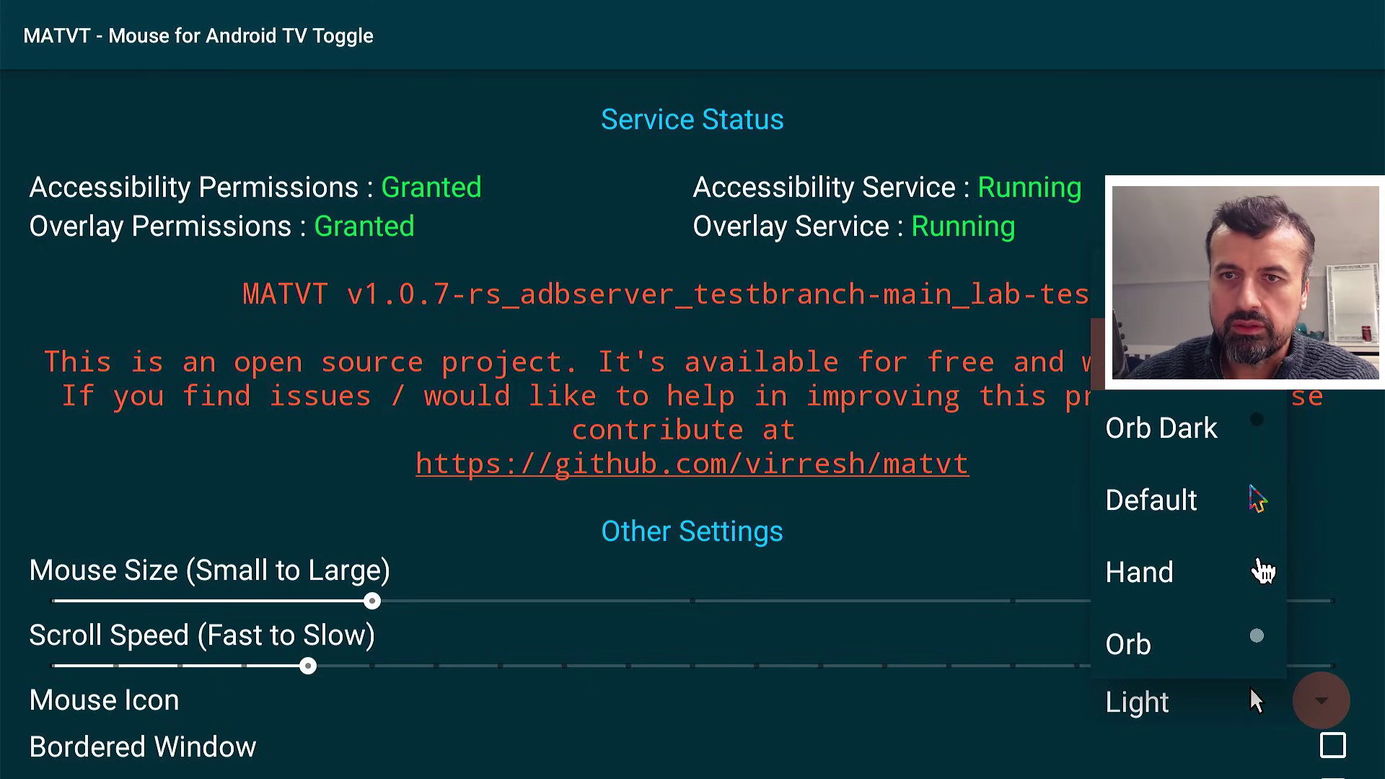
key("Down")
key("Down")
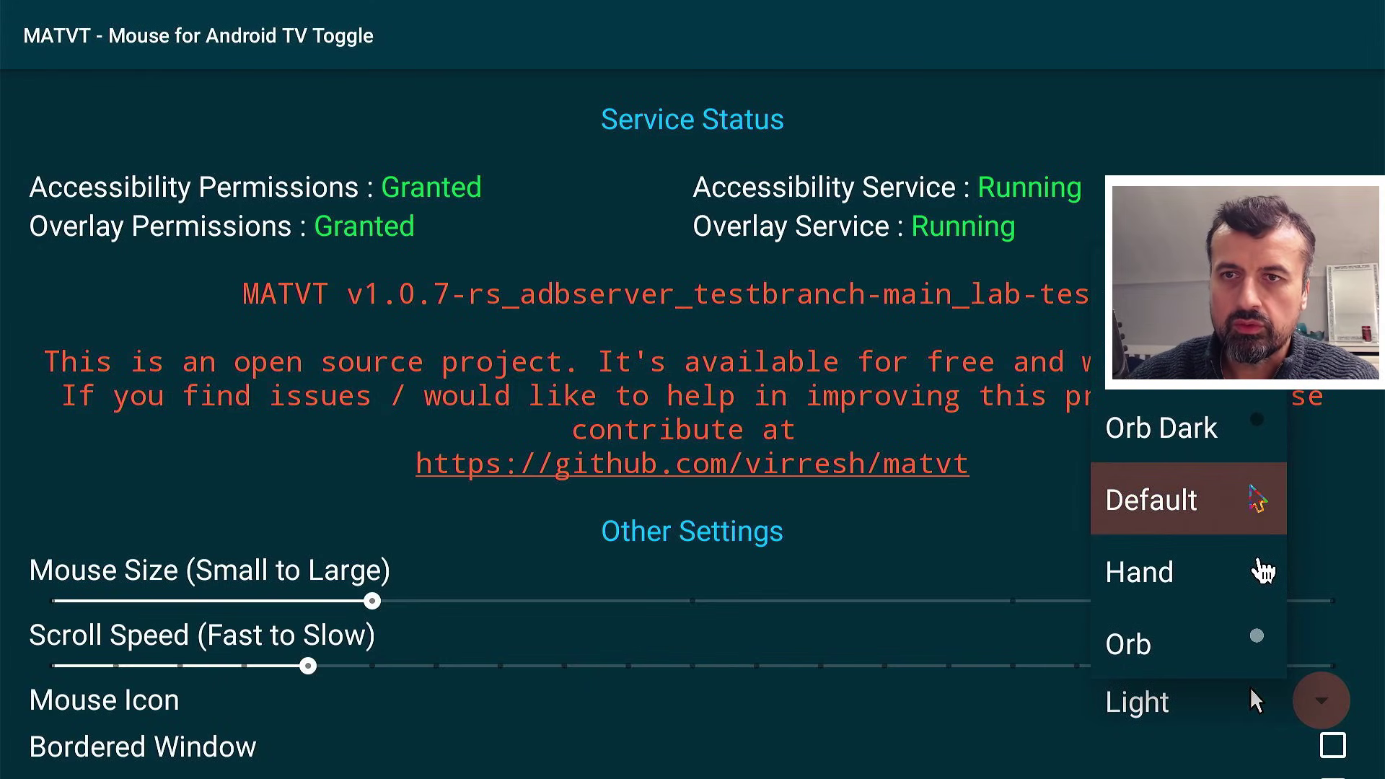
key("Down")
key("Return")
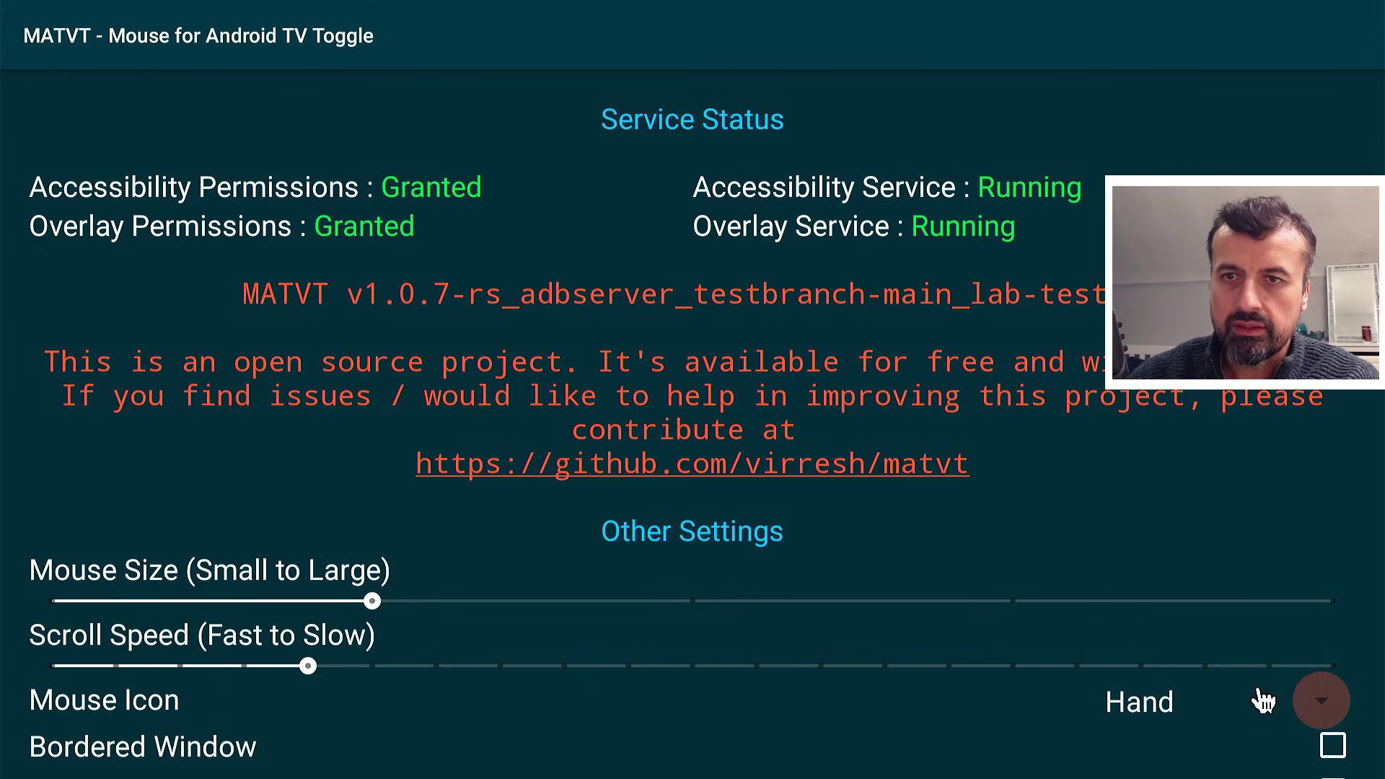
- Toggle Bordered Window on and back off, then move down to the Disable Boss Key option
key("Down")
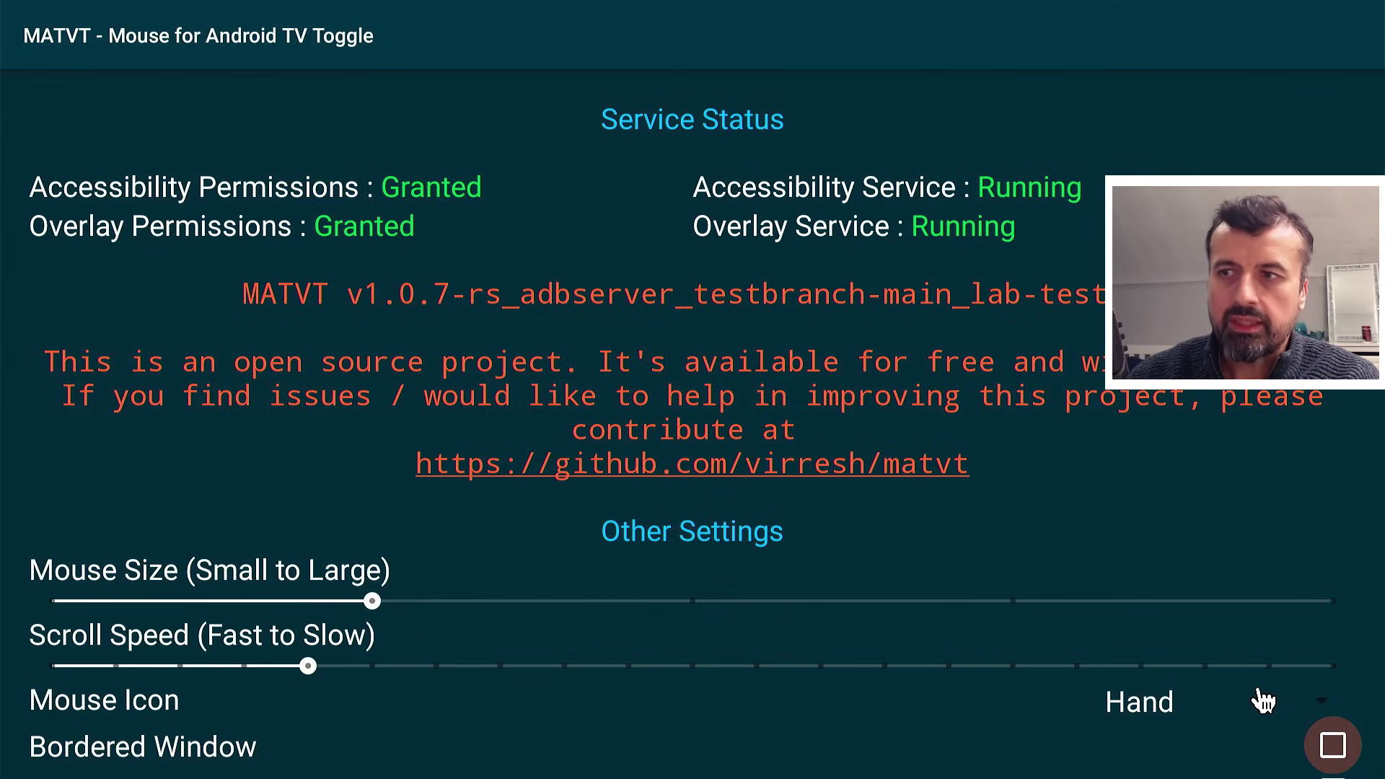
key("Return")
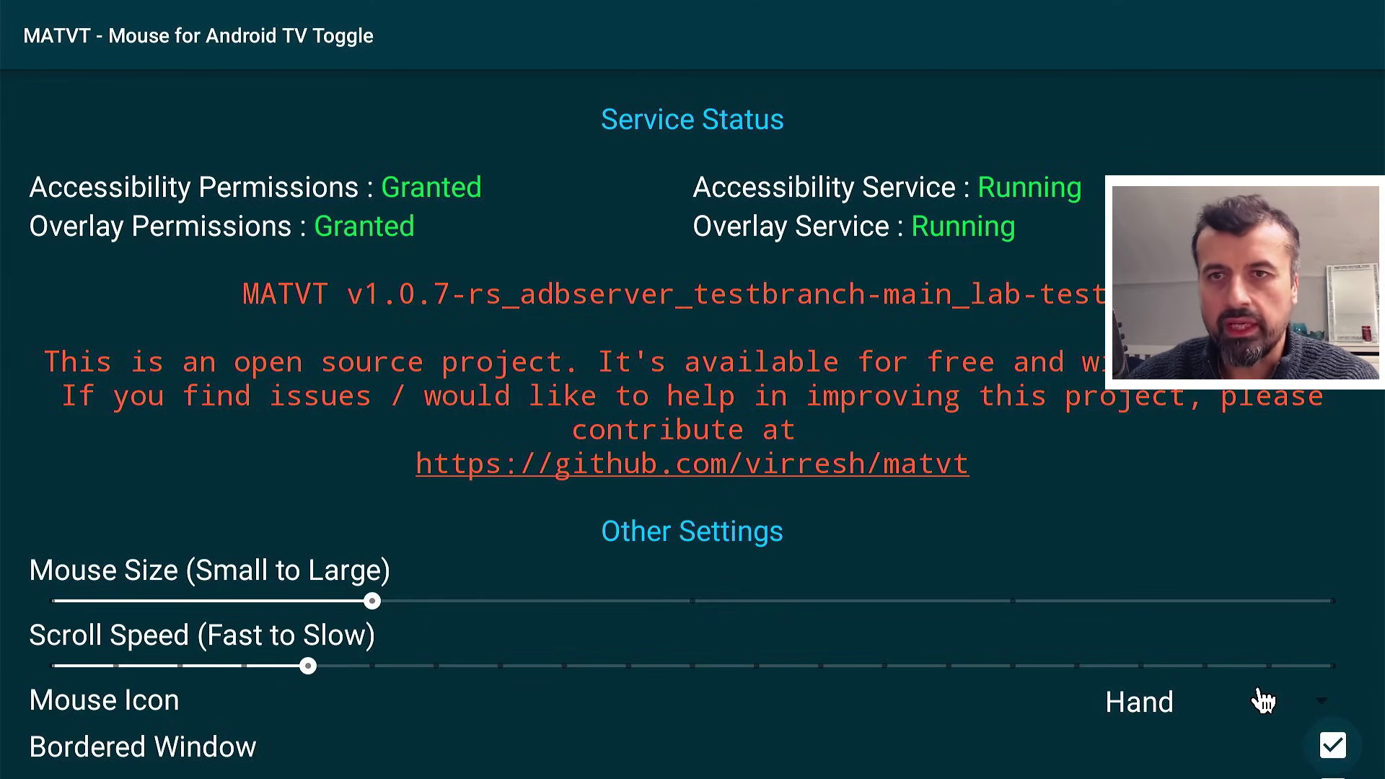
key("Return")
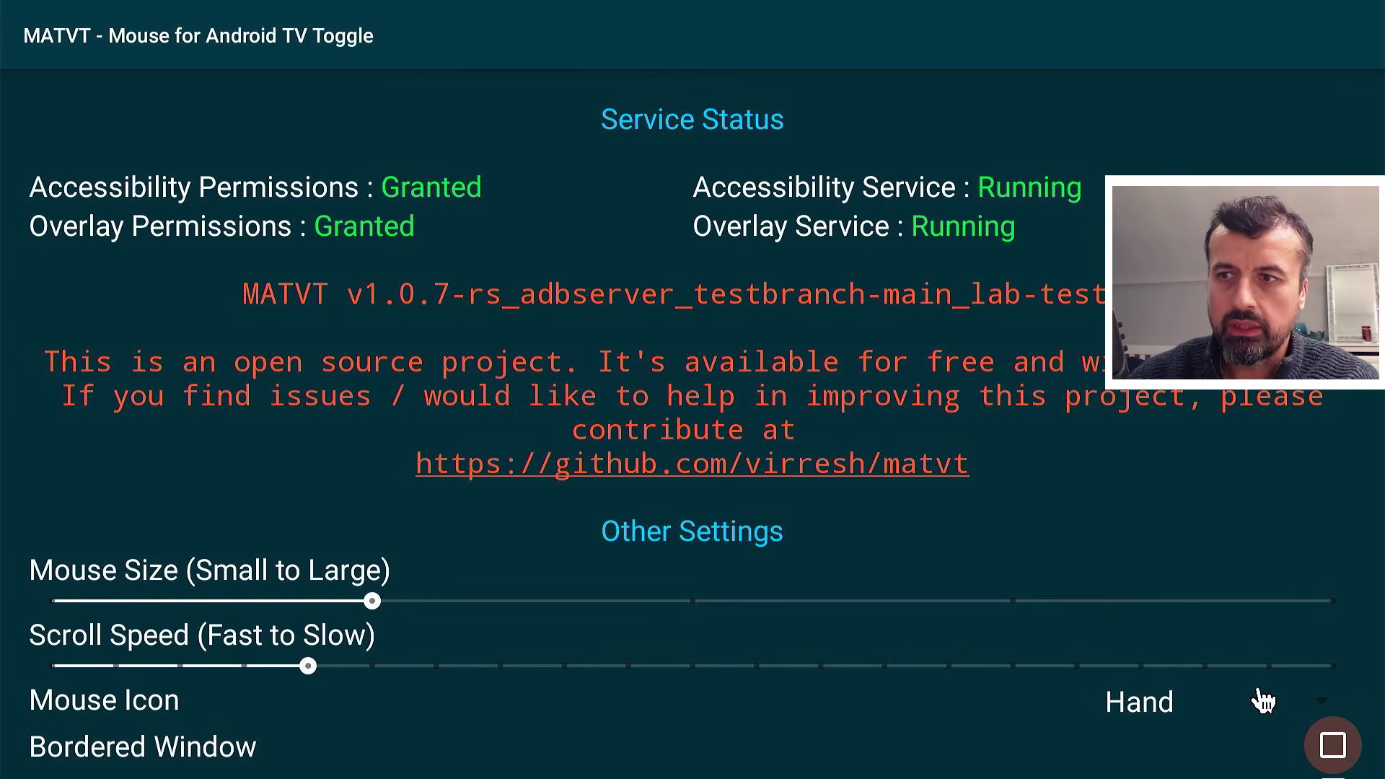
key("Down")
key("Down")
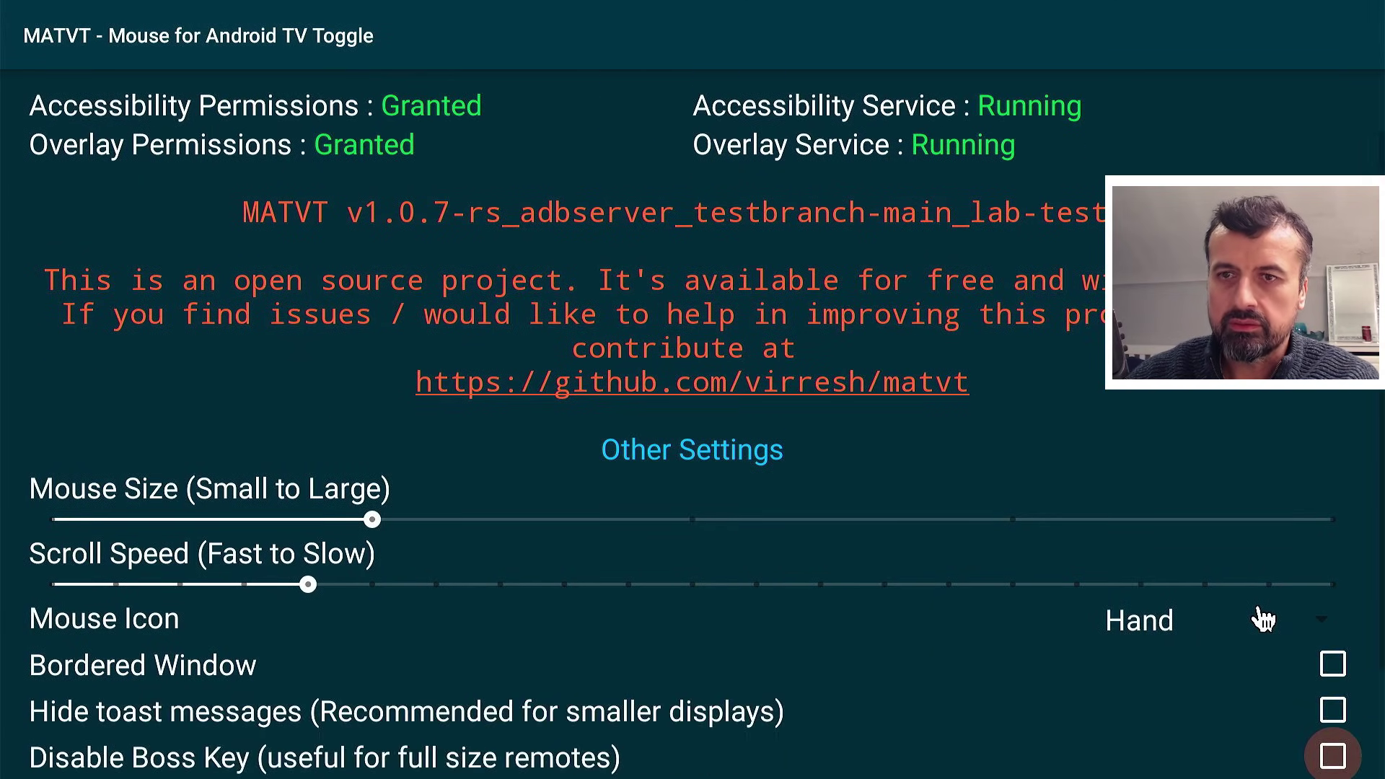
key("Down")
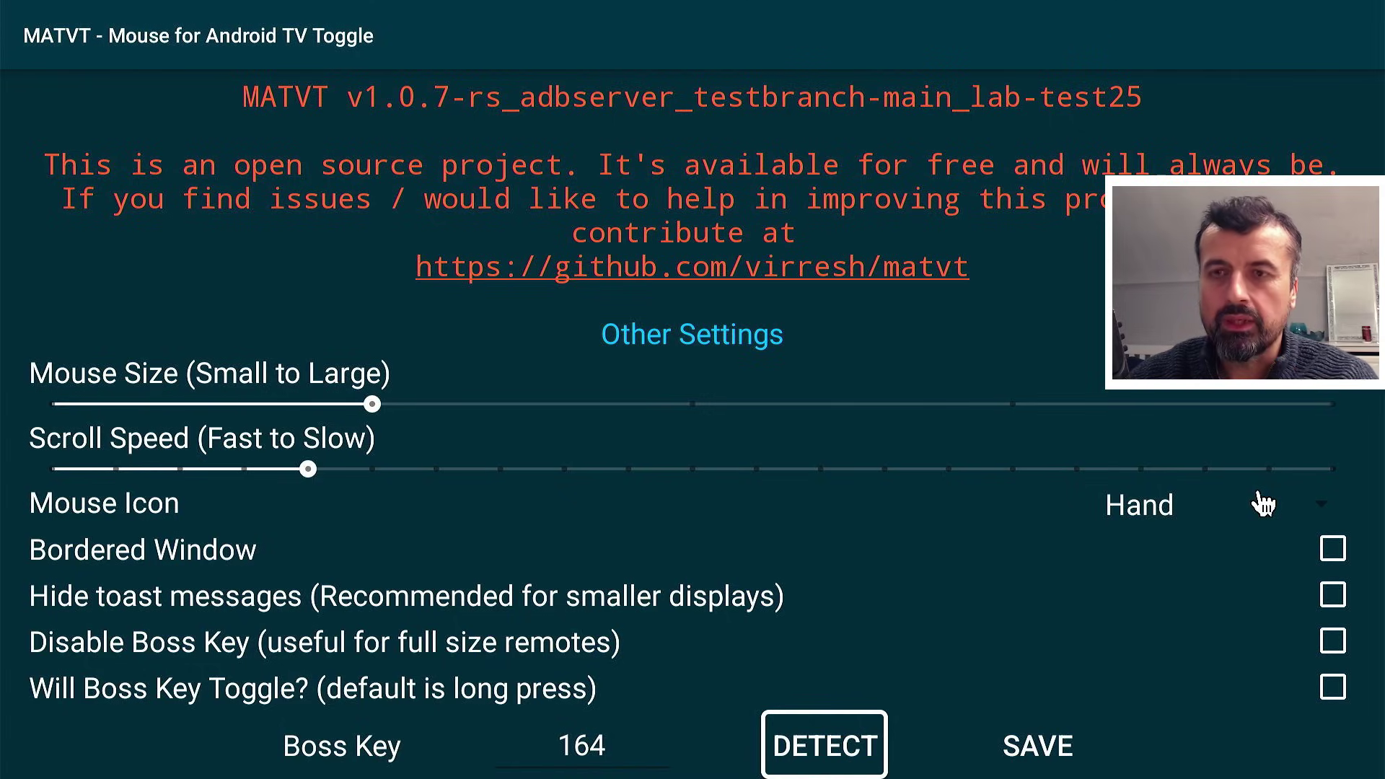
- Confirm detected key 83 as the new boss key, replacing 164, and focus SAVE
key("Left")
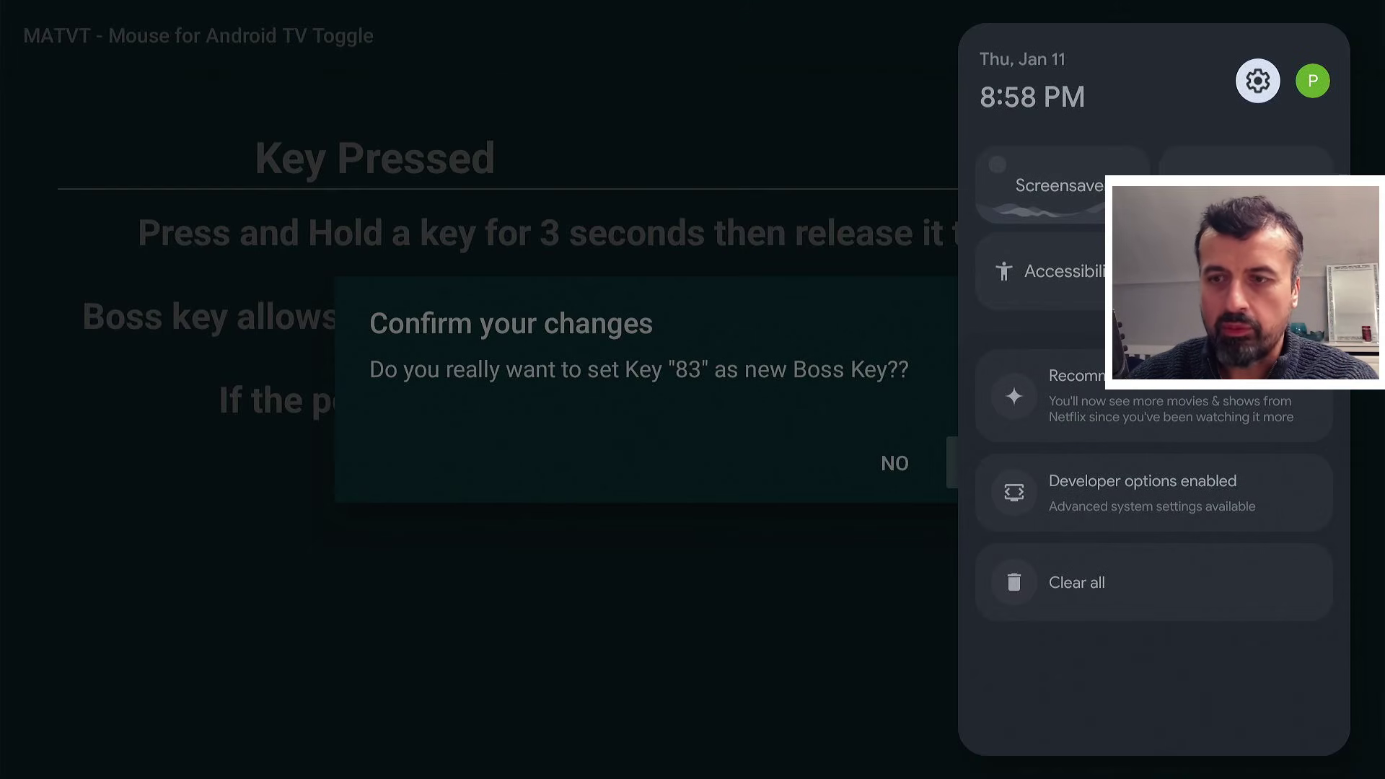
key("Escape")
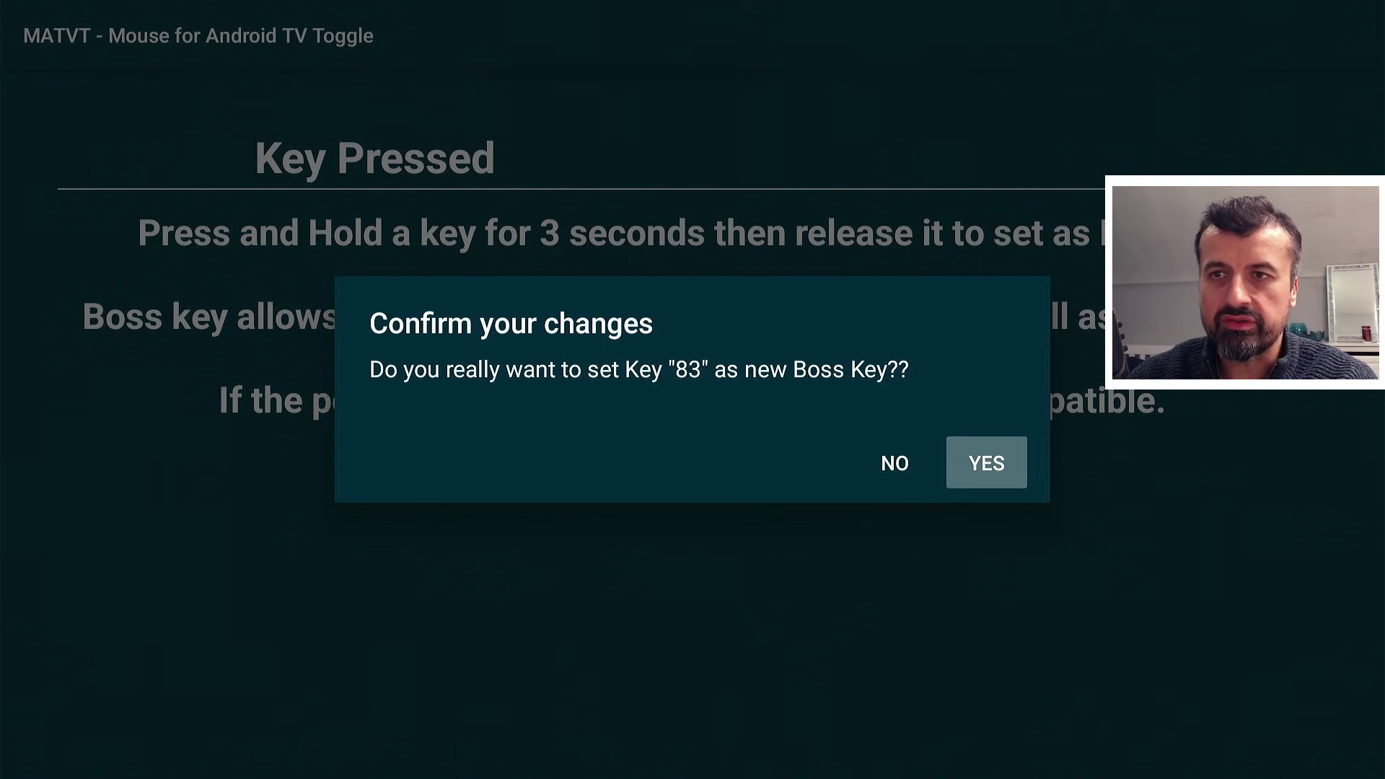
key("Return")
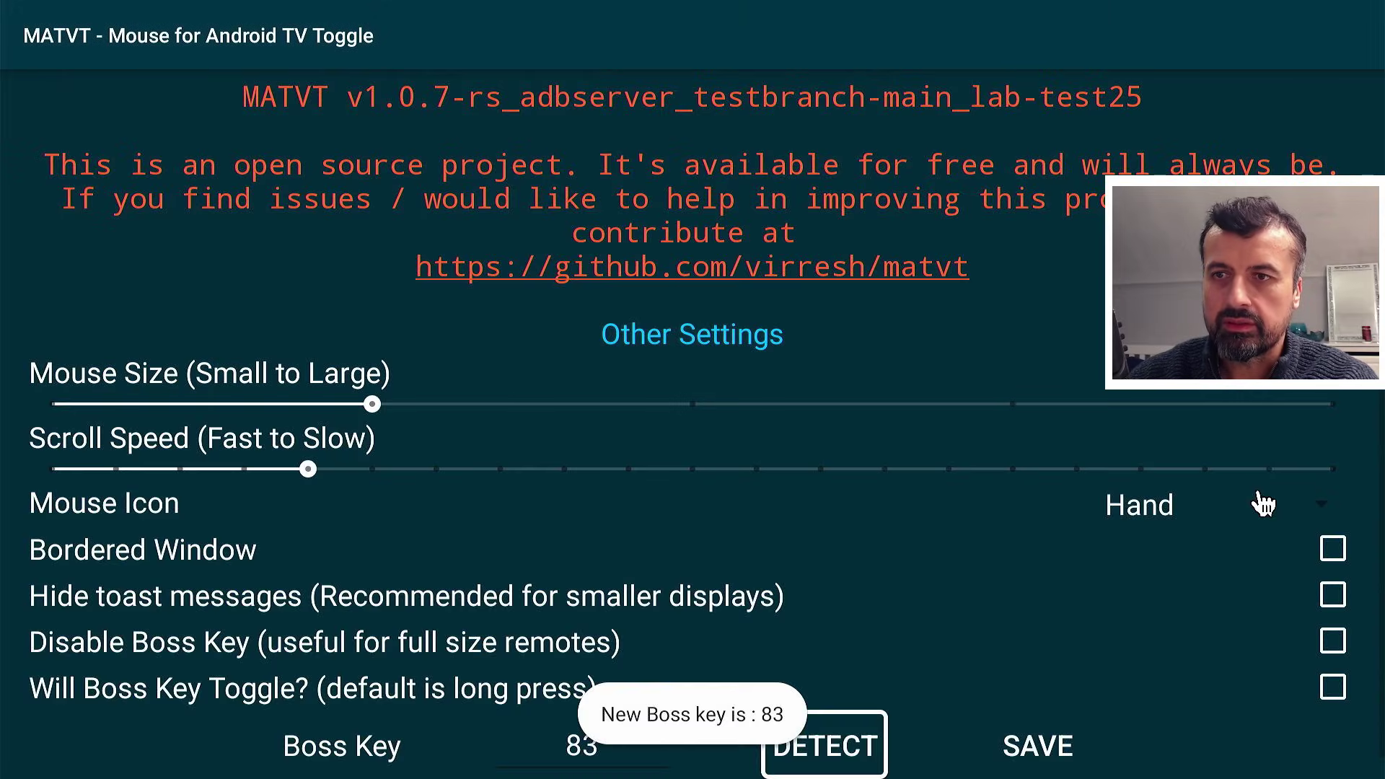
key("Right")
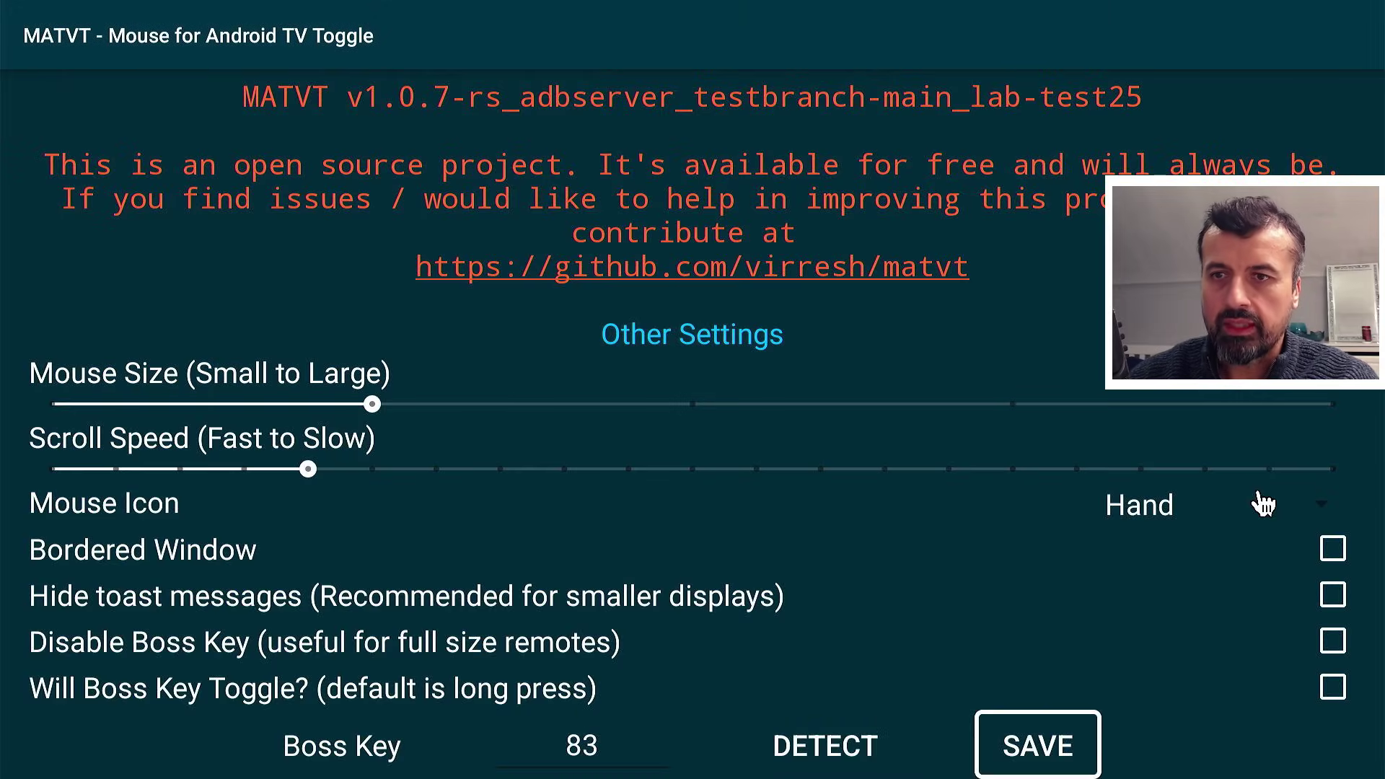
key("Up")
key("Down")
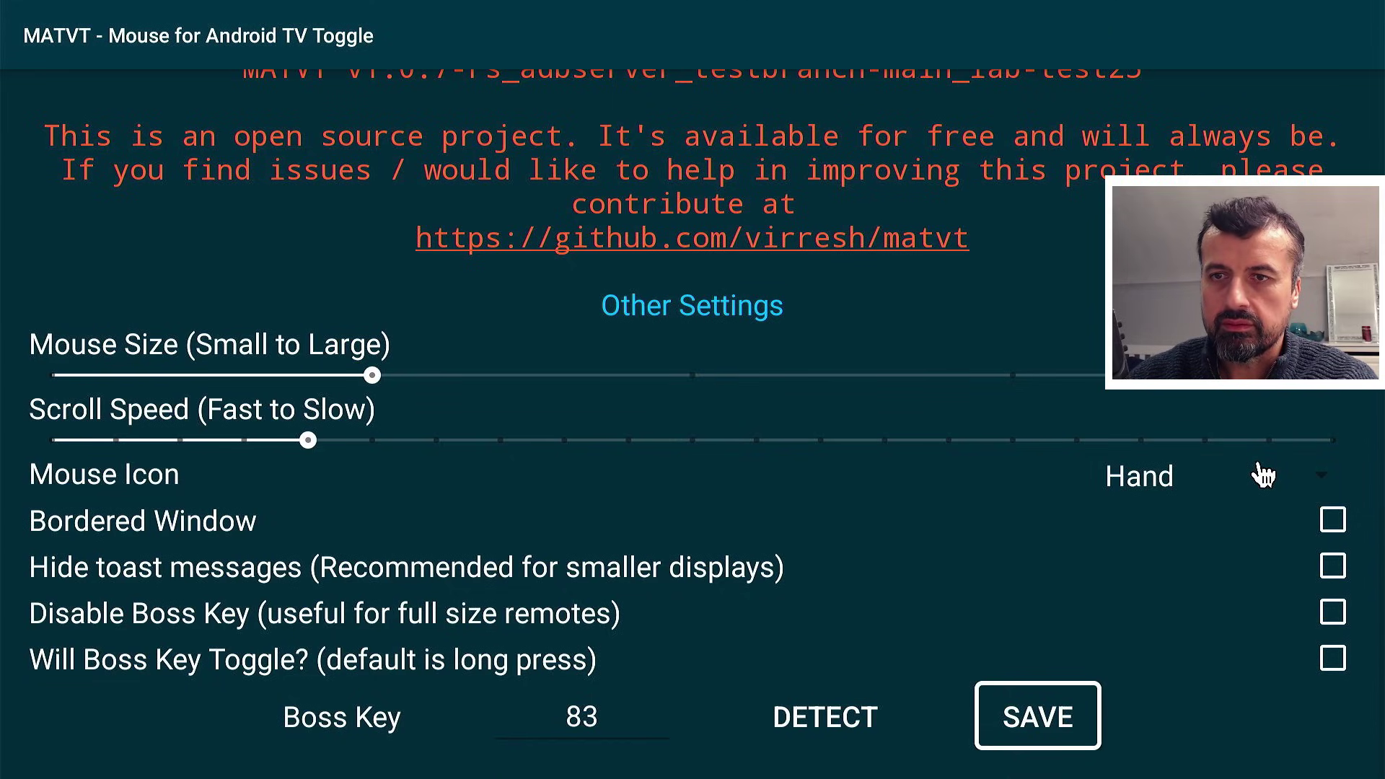
- Save boss key 83 and press the boss key to turn on mouse mode
key("Return")
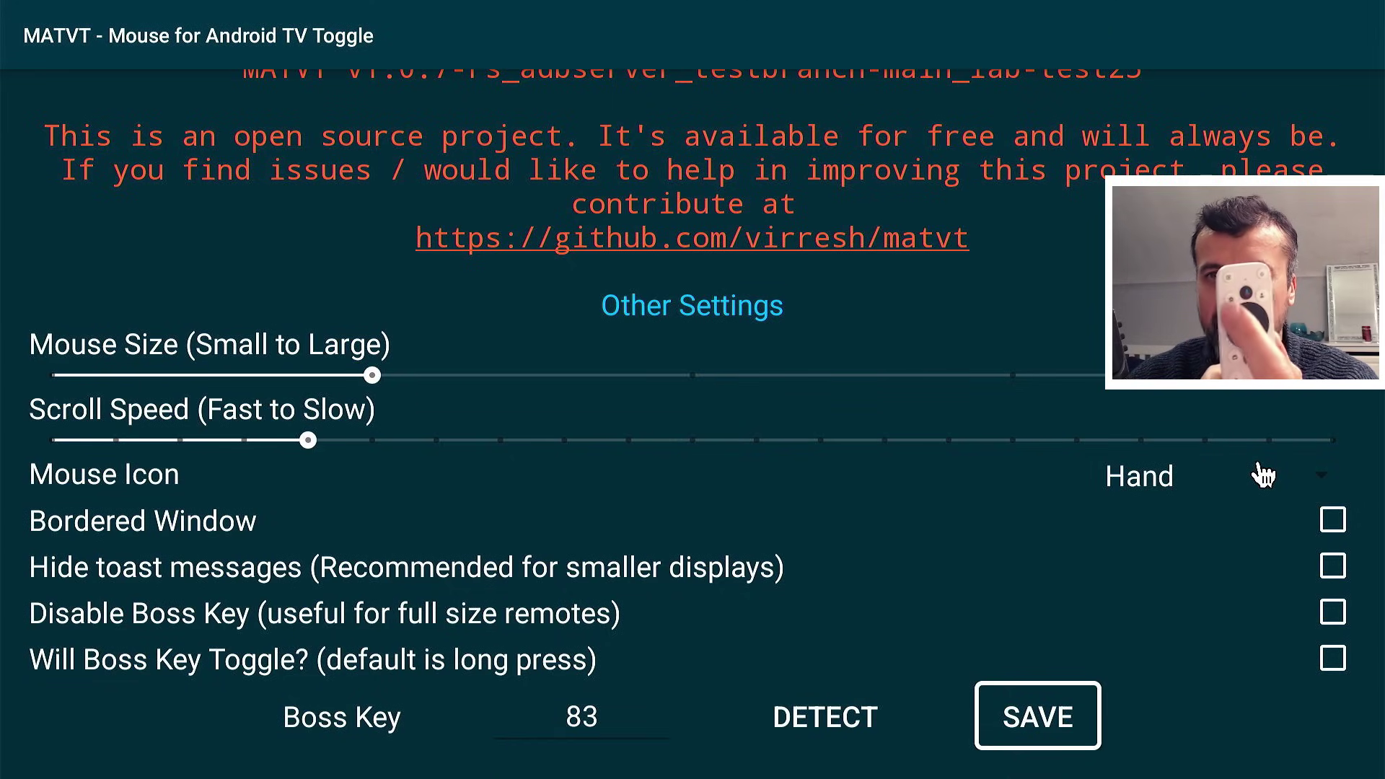
key("Menu")
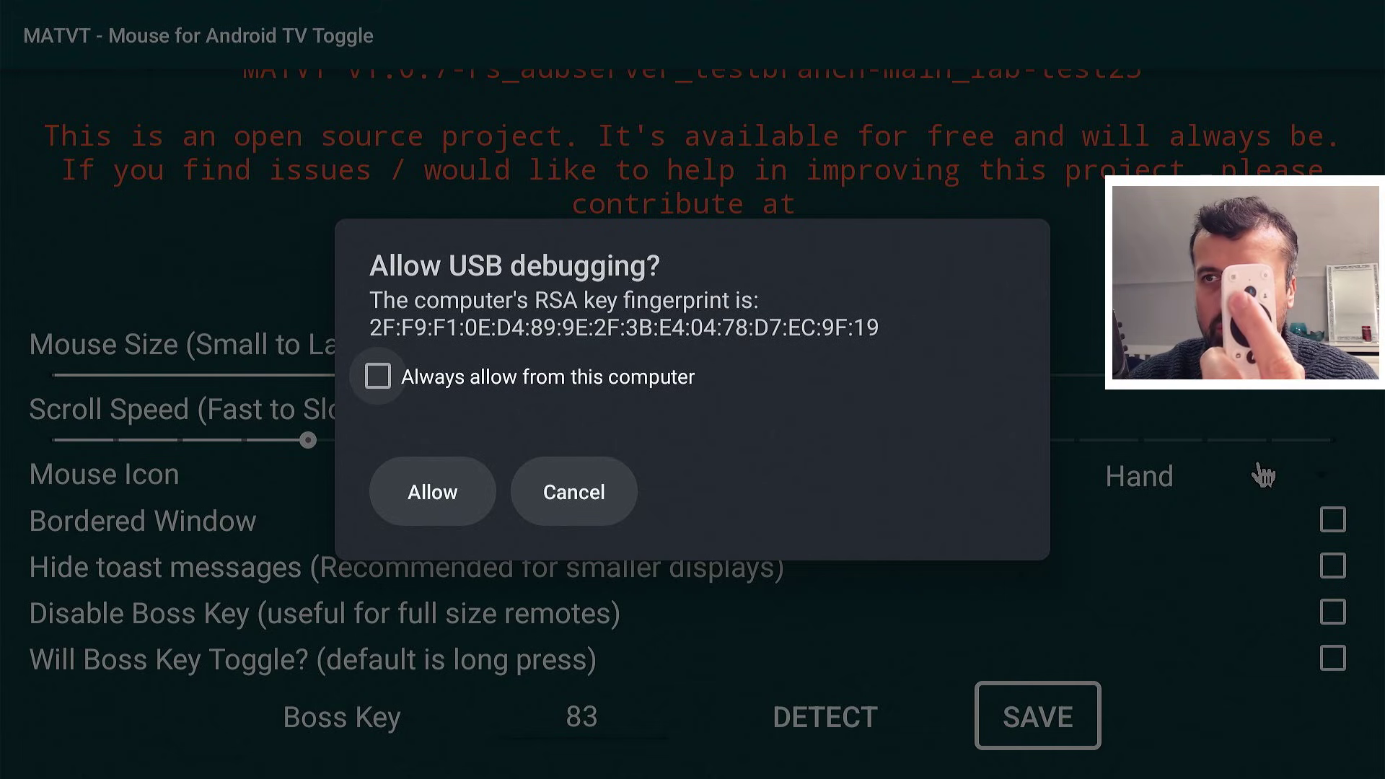
- Tick 'Always allow from this computer' and allow USB debugging
key("Home")
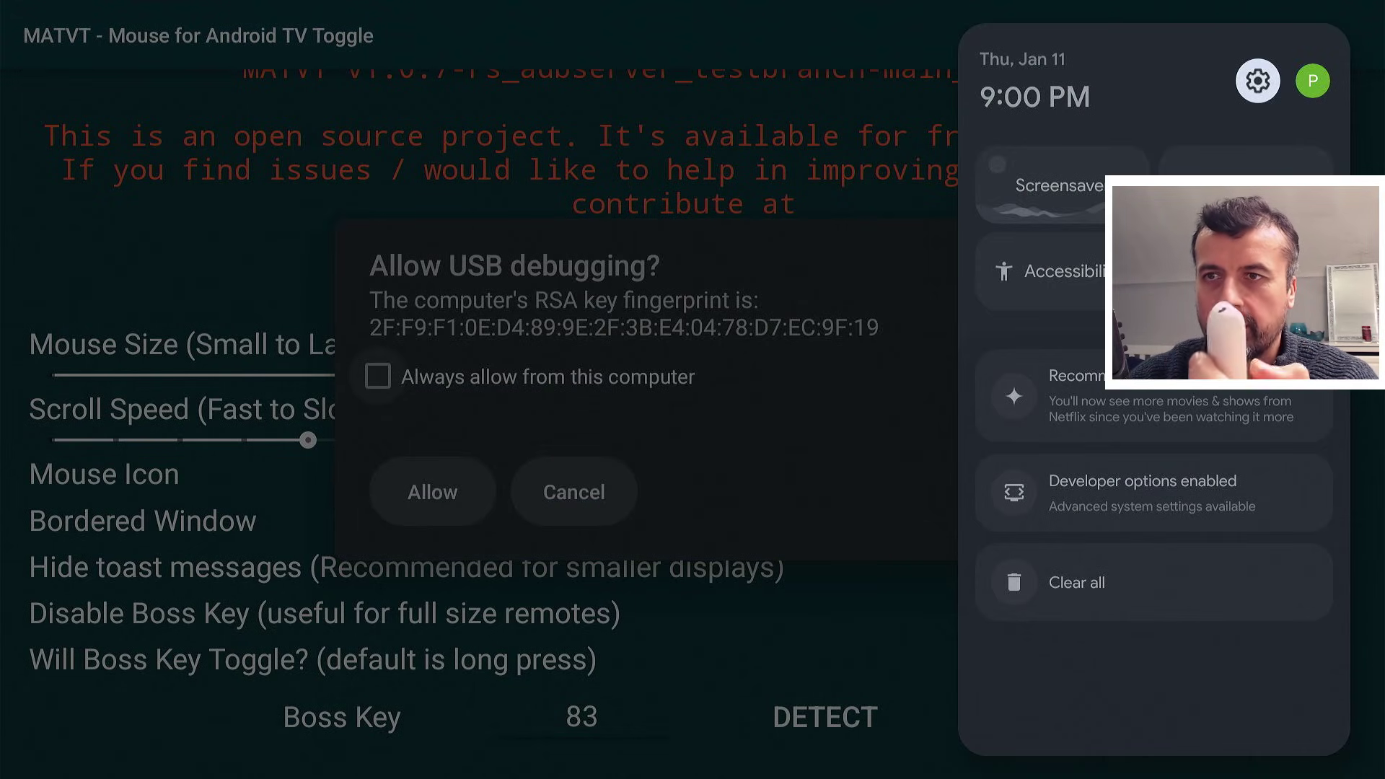
key("Escape")
key("Down")
key("Up")
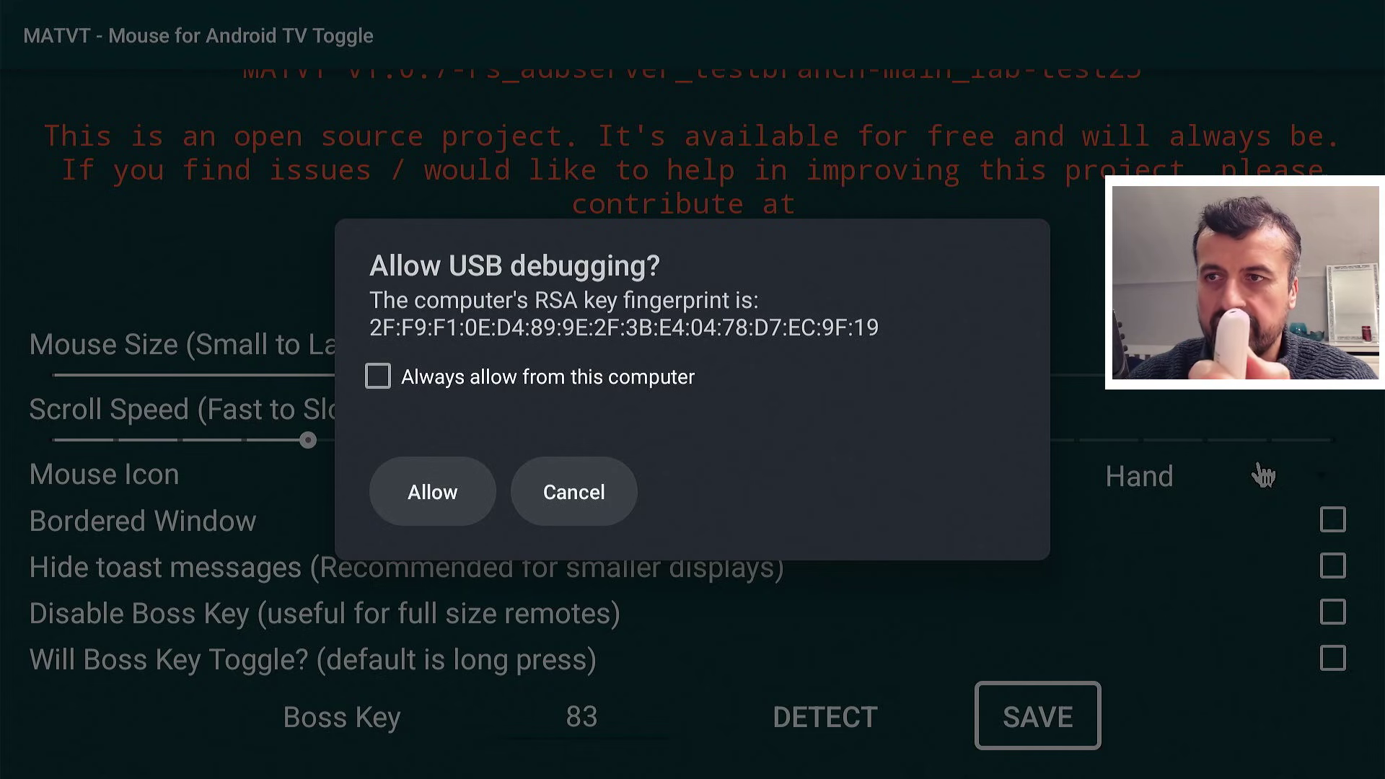
key("Return")
key("Return")
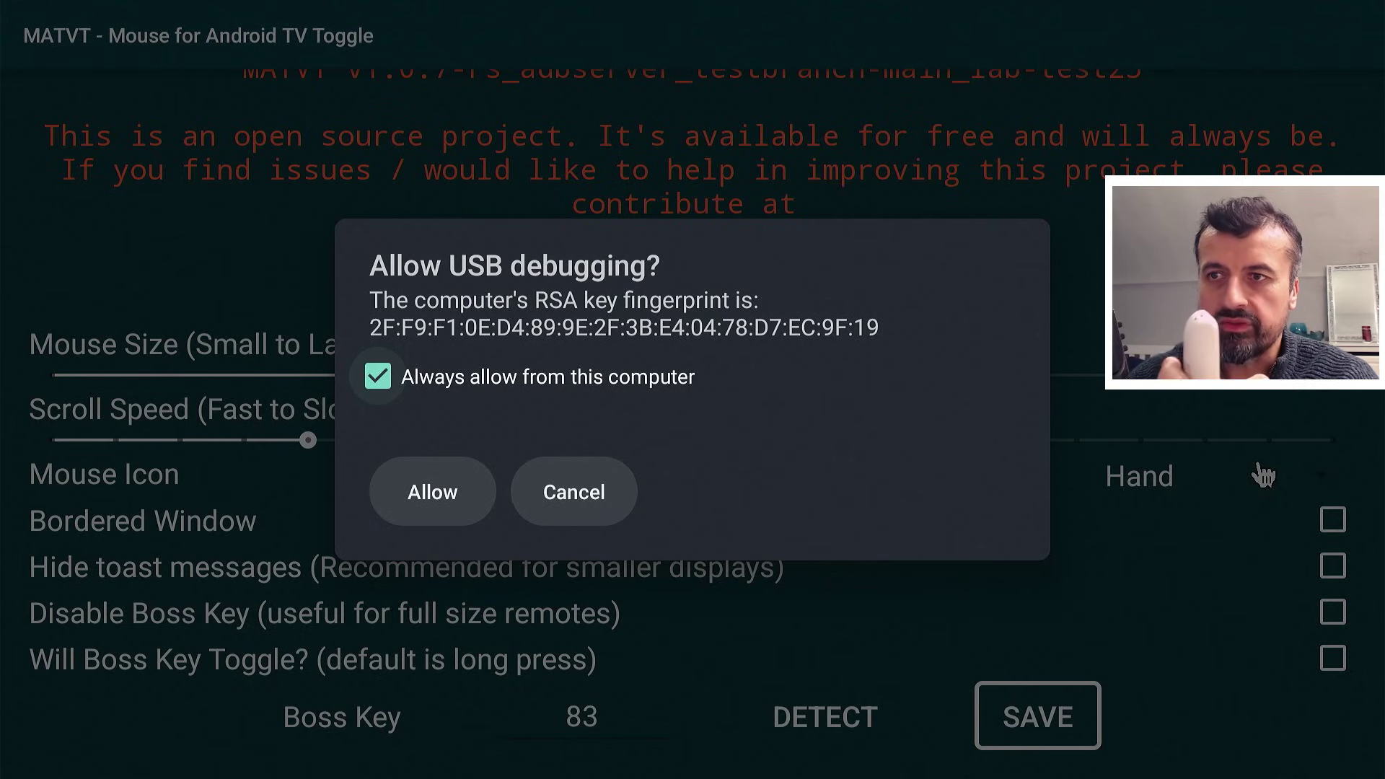
key("Down")
key("Left")
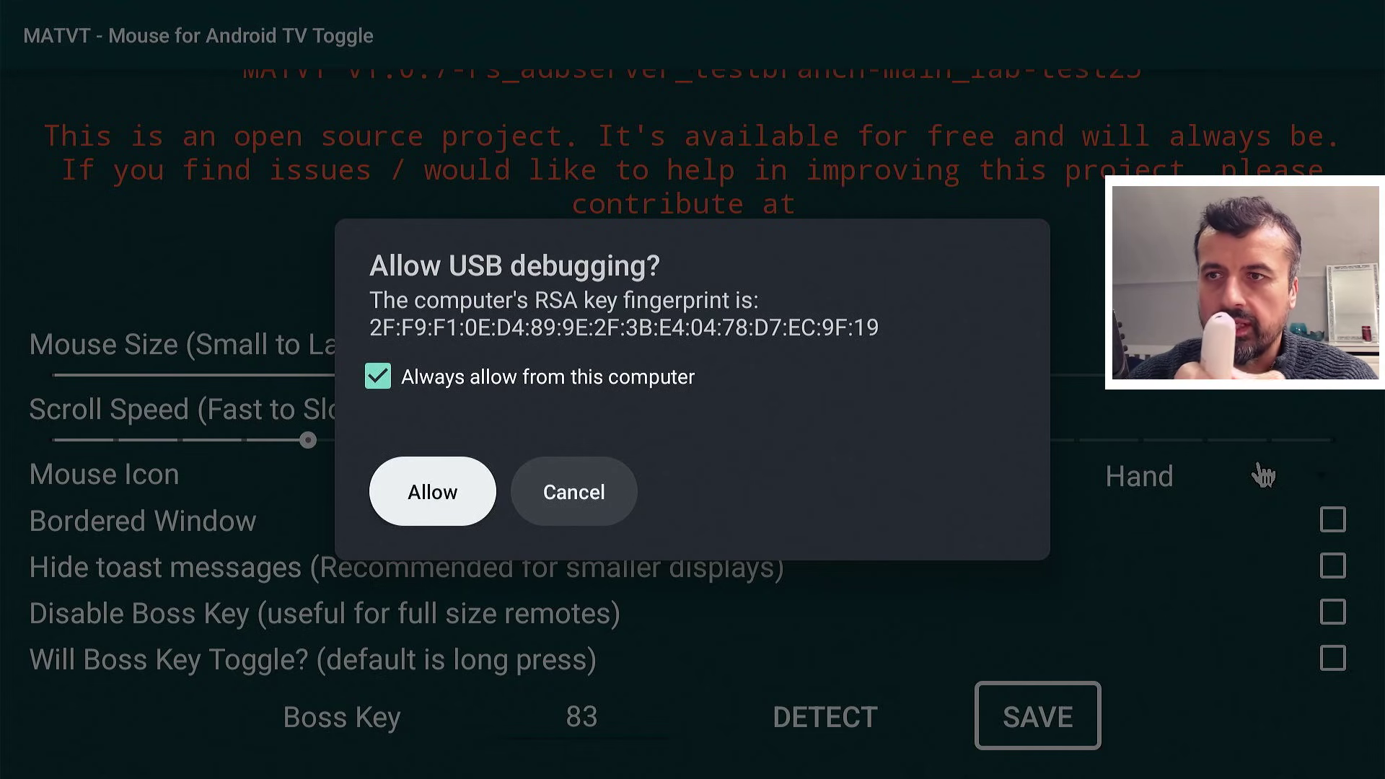
key("Return")
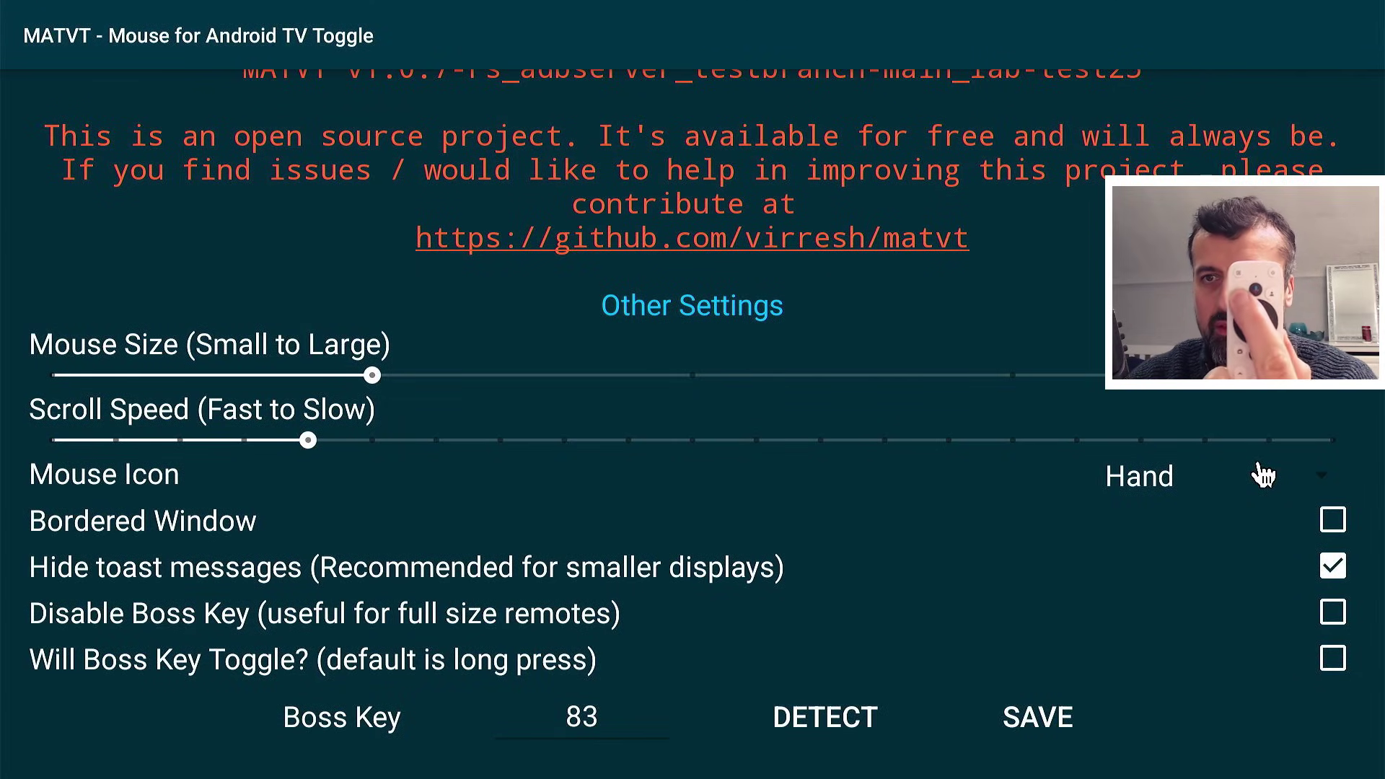
- With mouse mode on, untick Hide toast messages, leave Disable Boss Key unticked, and save
key("Menu")
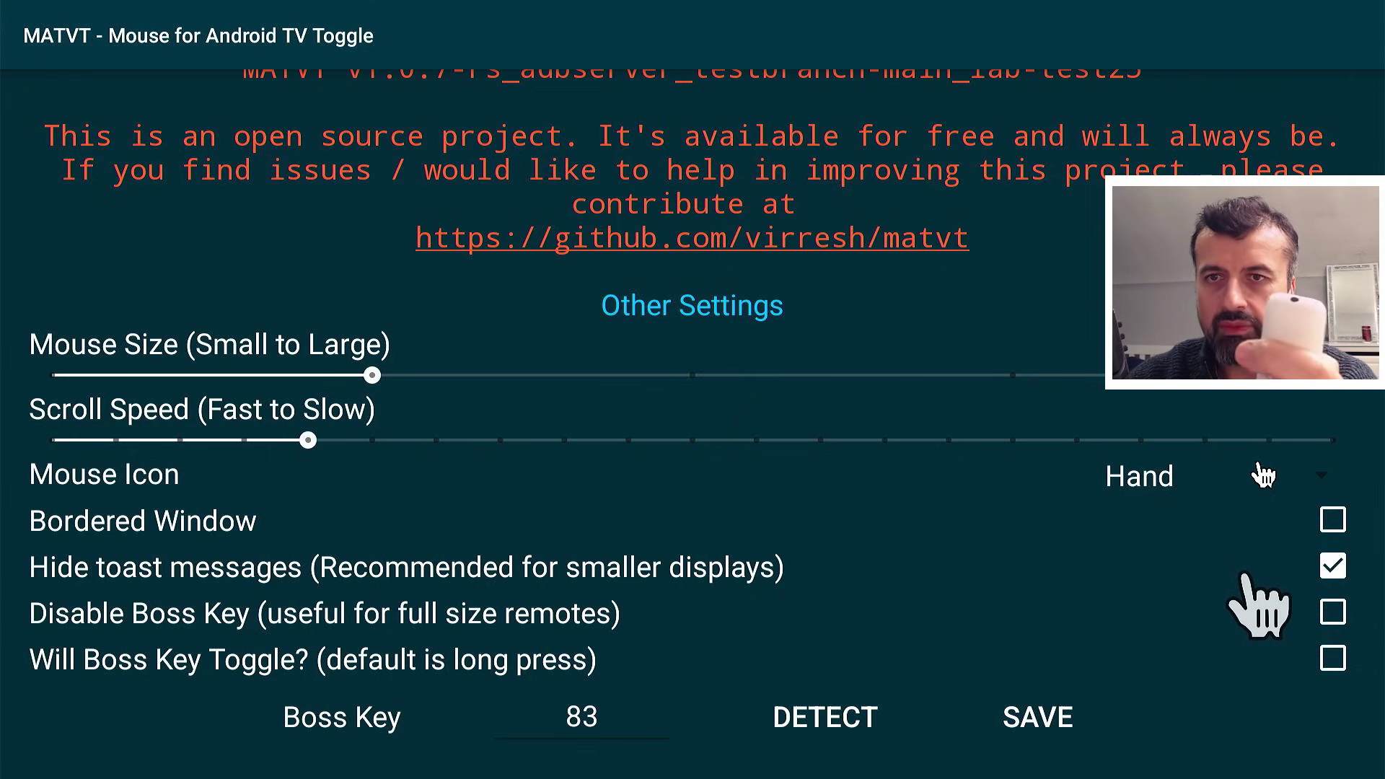
left_click(1332, 566)
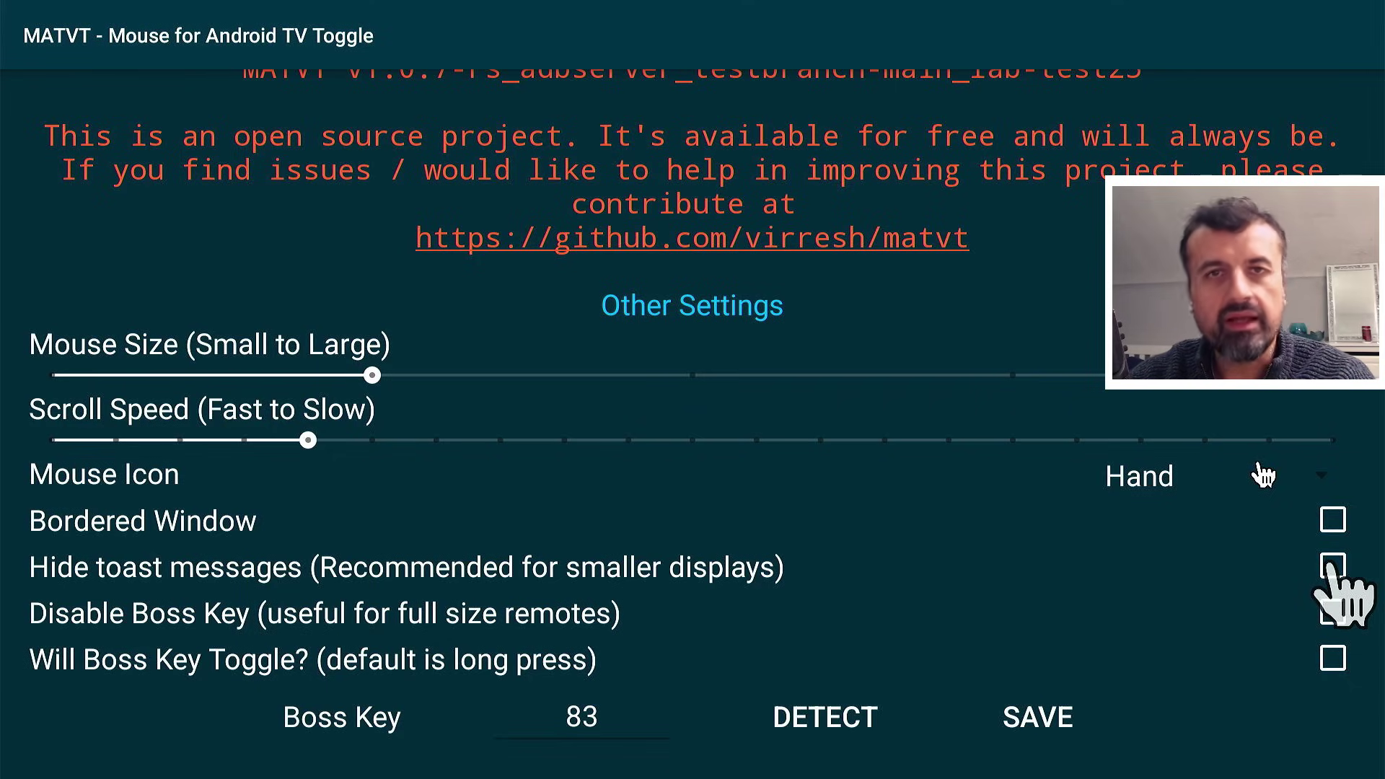
left_click(1332, 613)
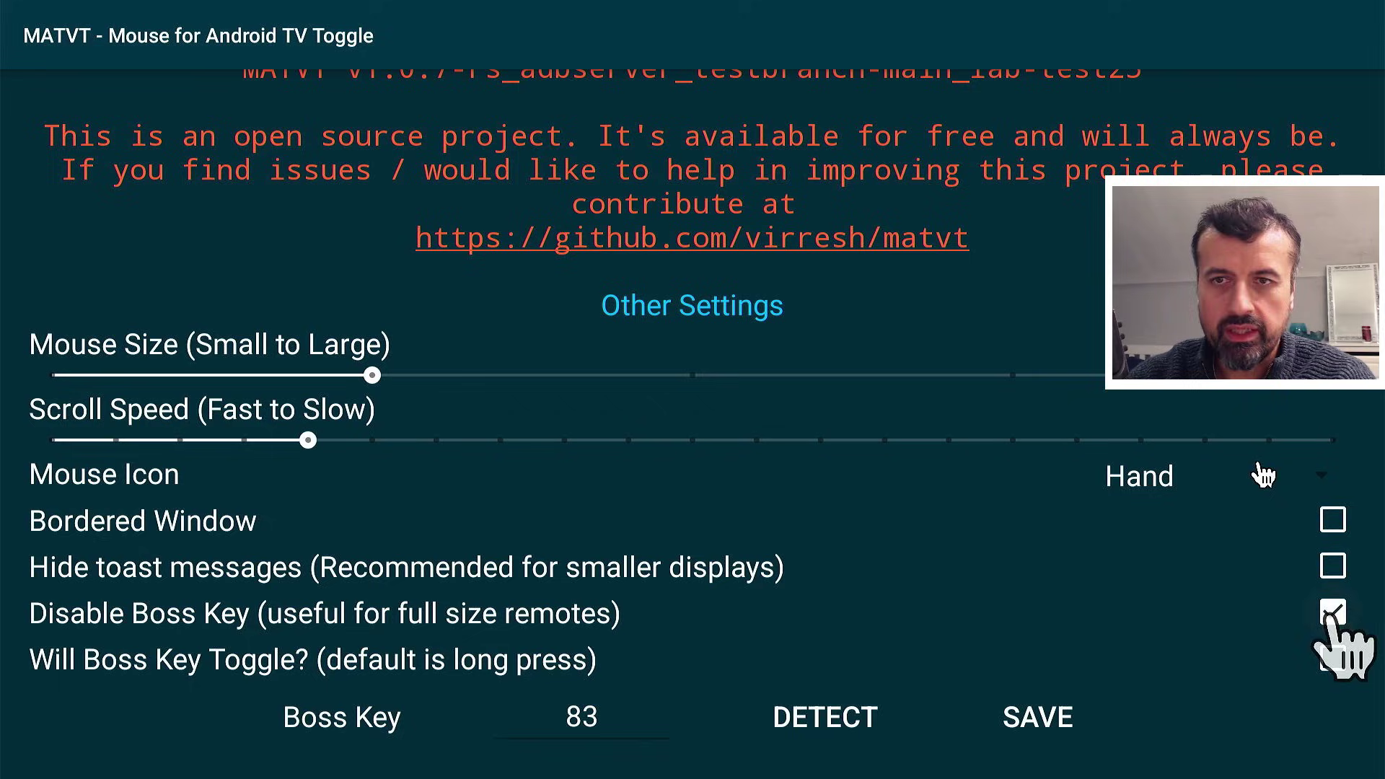
left_click(1332, 613)
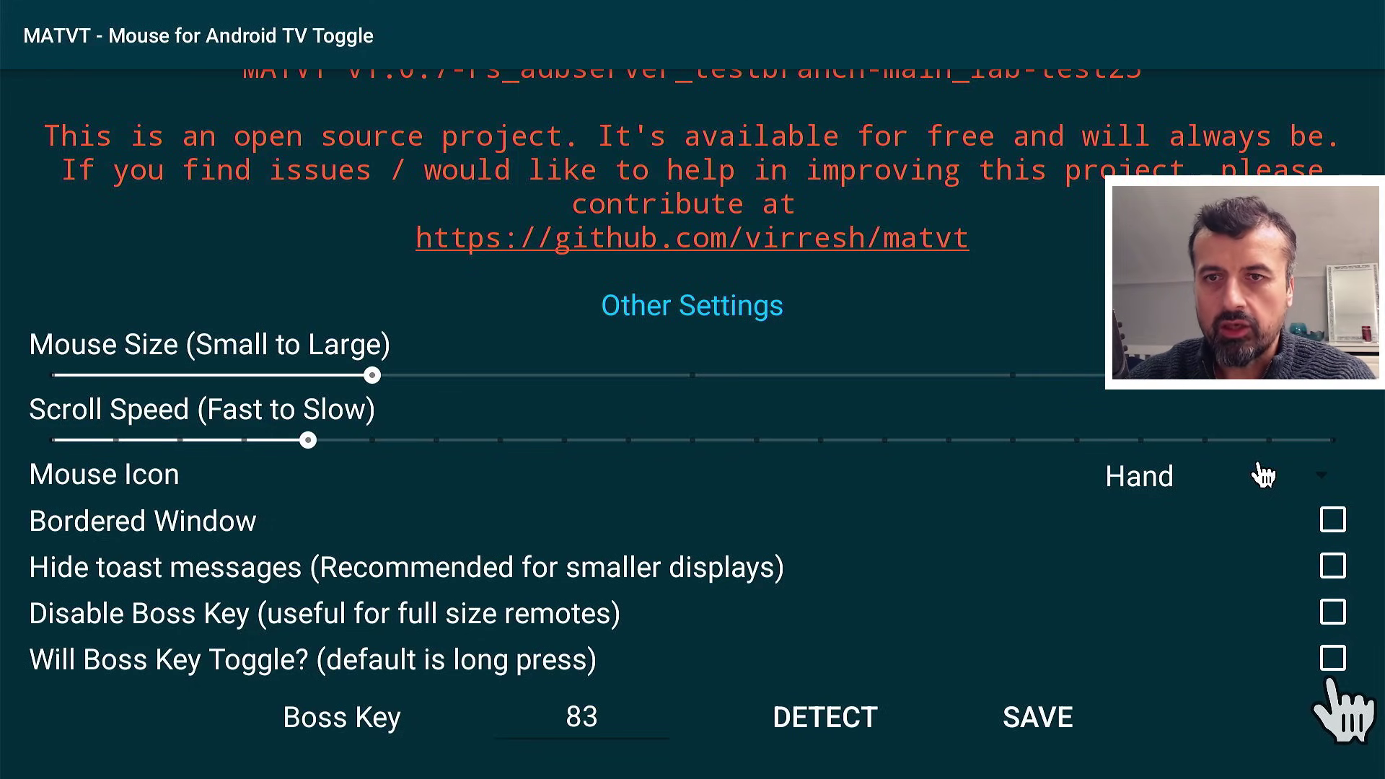
left_click(1055, 713)
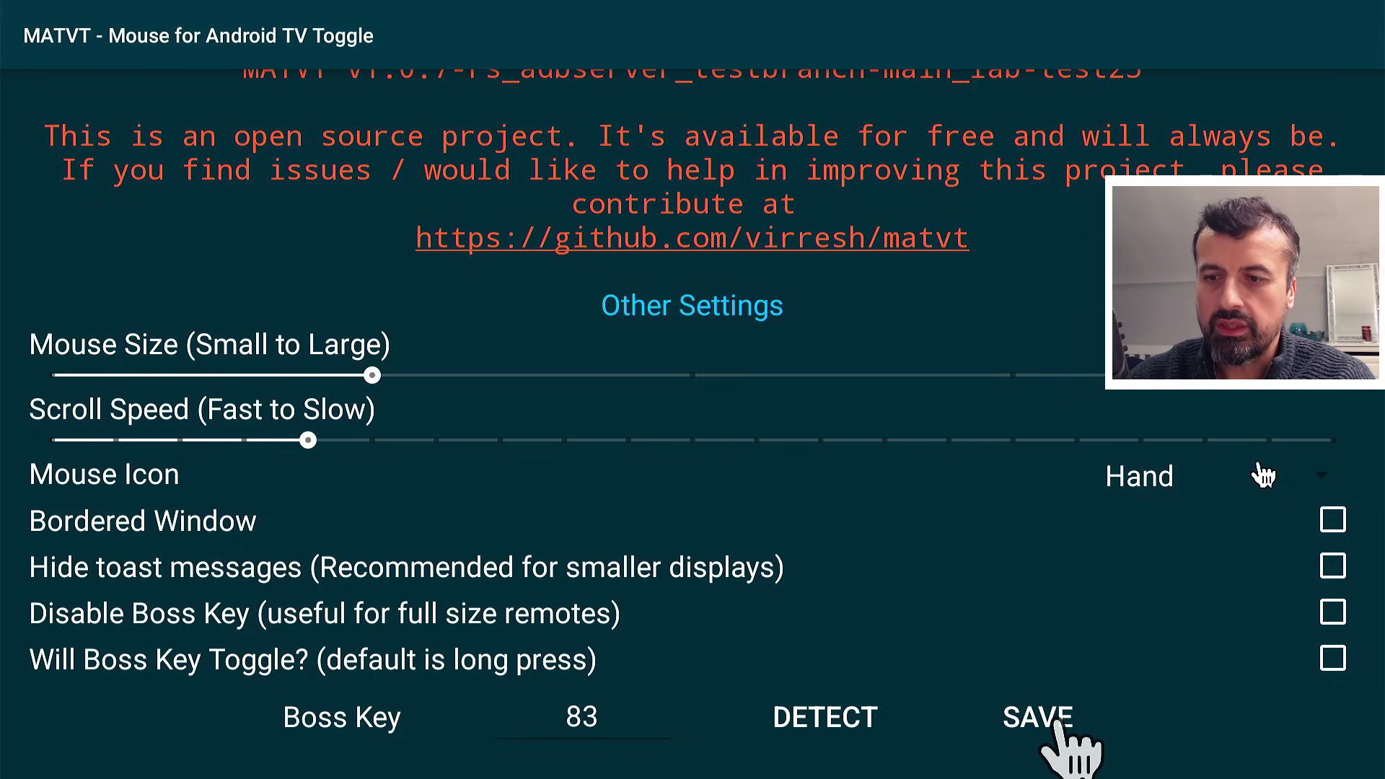
- Return to the Google TV home screen, enable scroll mode, and scroll the rows down and up
key("Escape")
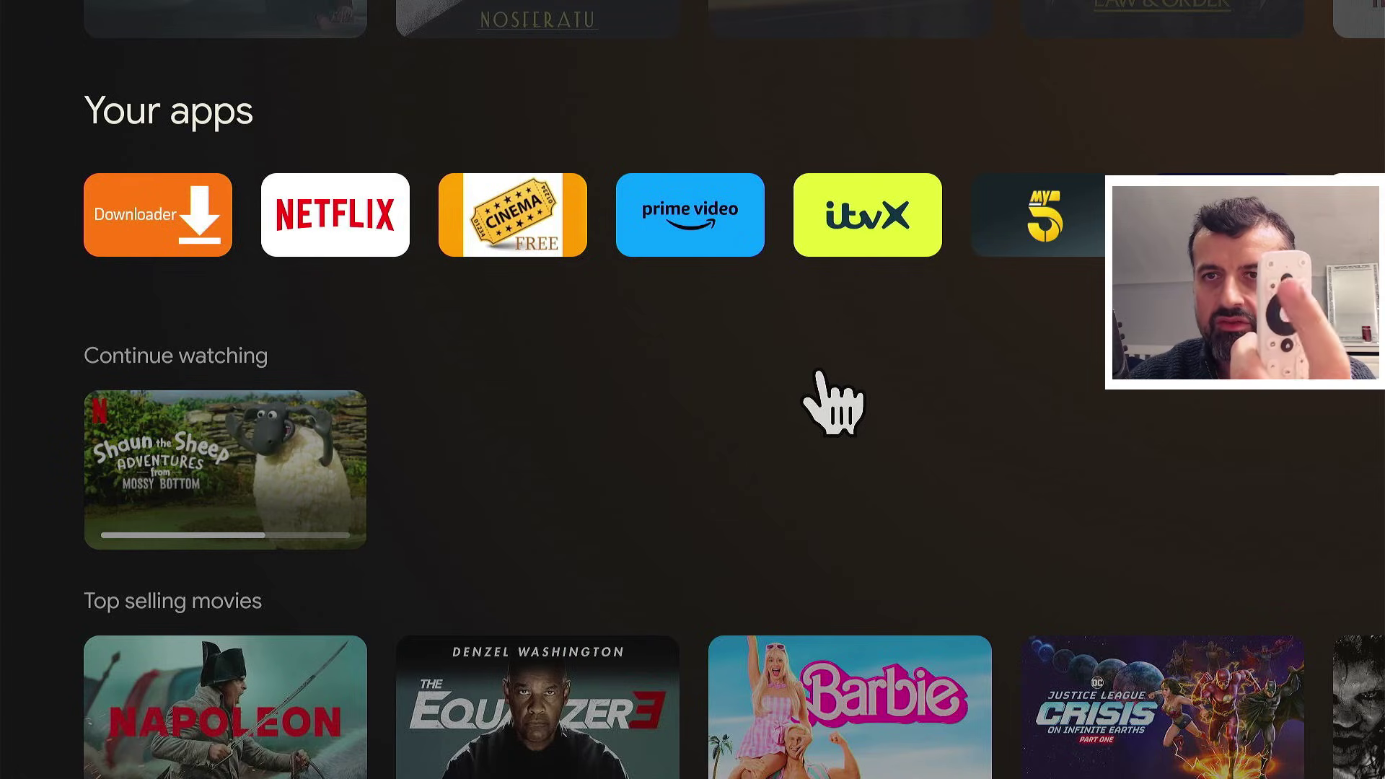
key("Menu")
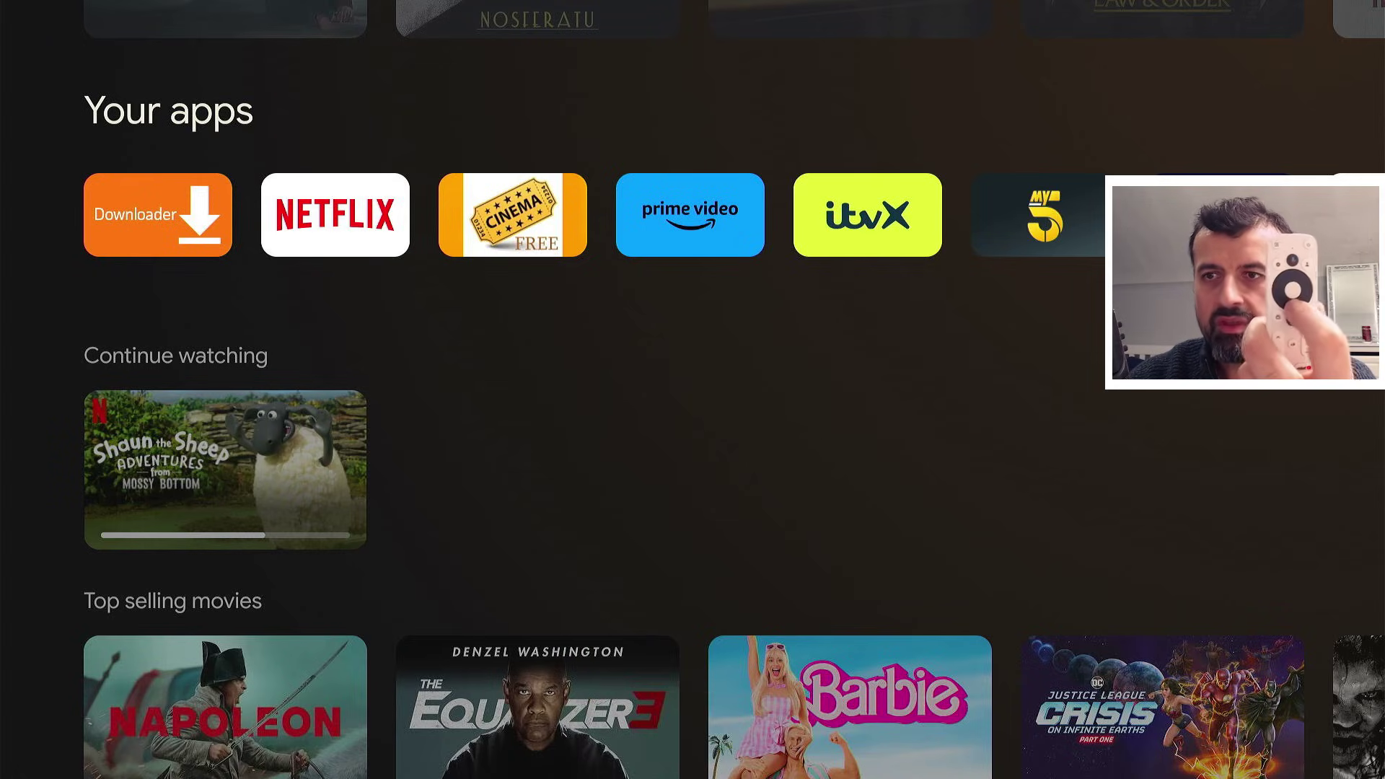
scroll(819, 374, "down", 1)
scroll(820, 374, "down", 2)
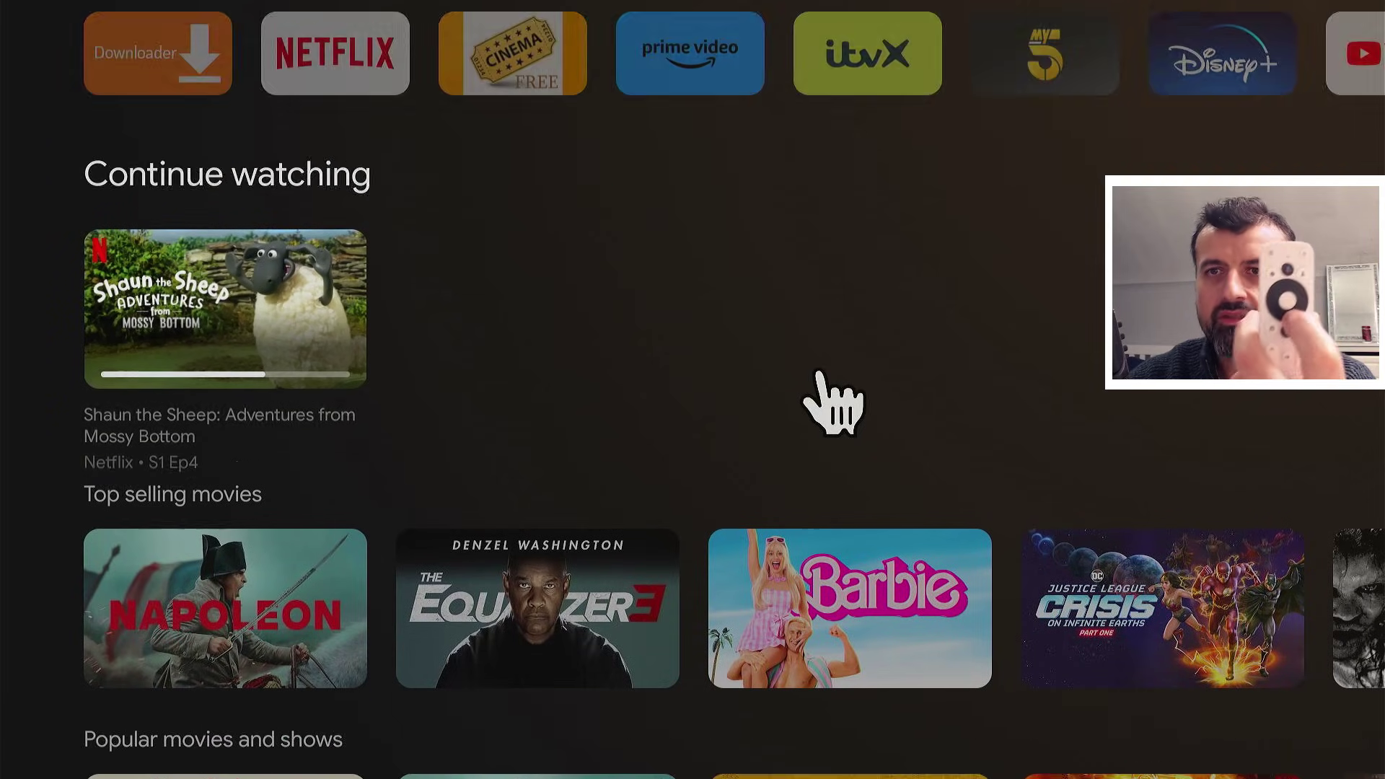
scroll(819, 373, "up", 1)
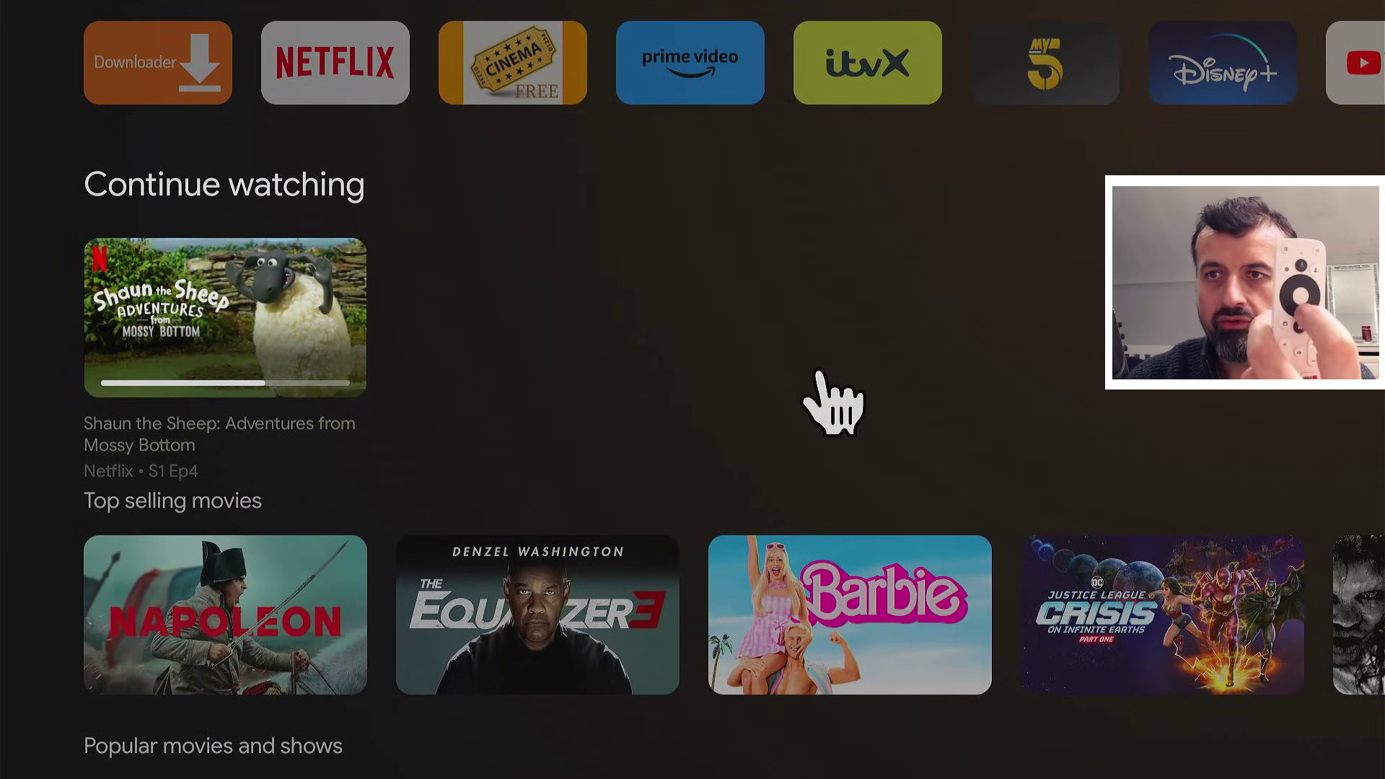
scroll(819, 373, "down", 2)
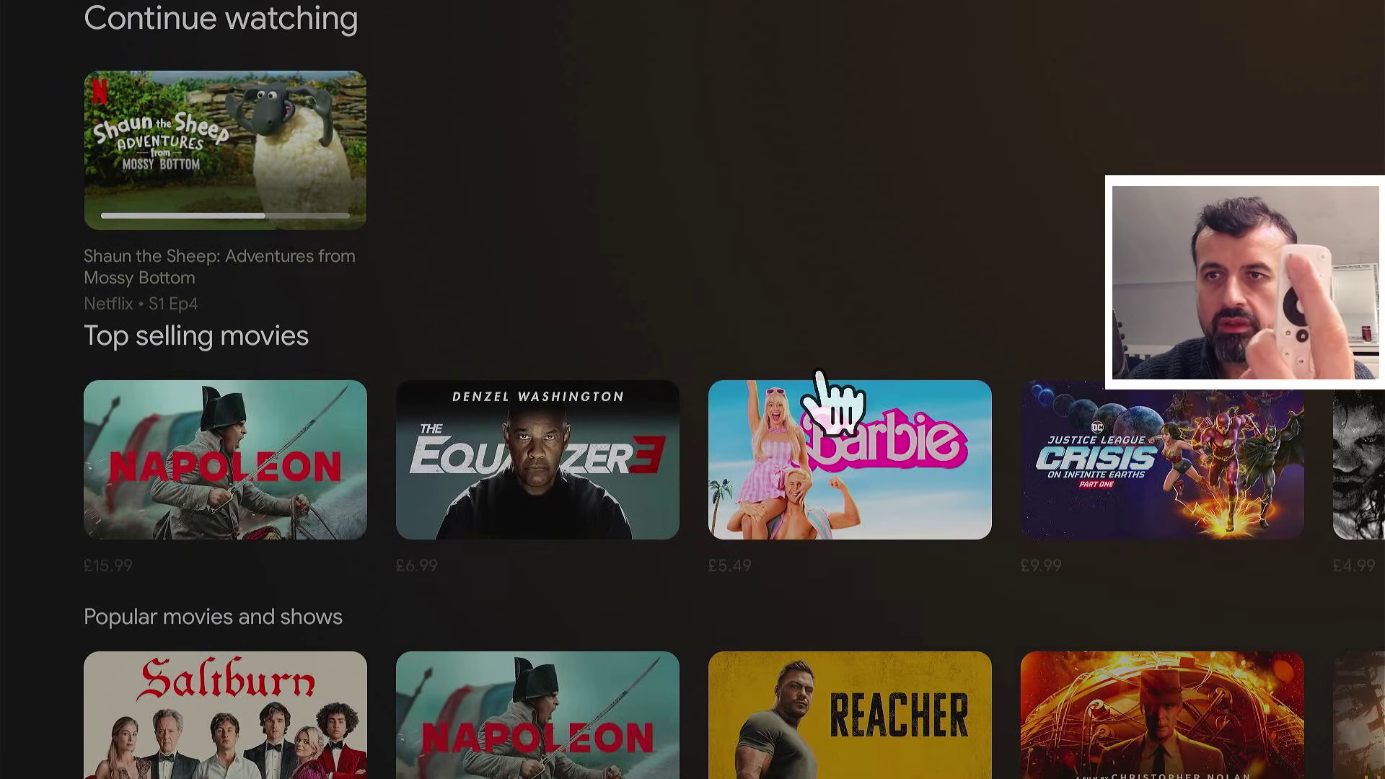
scroll(820, 373, "up", 1)
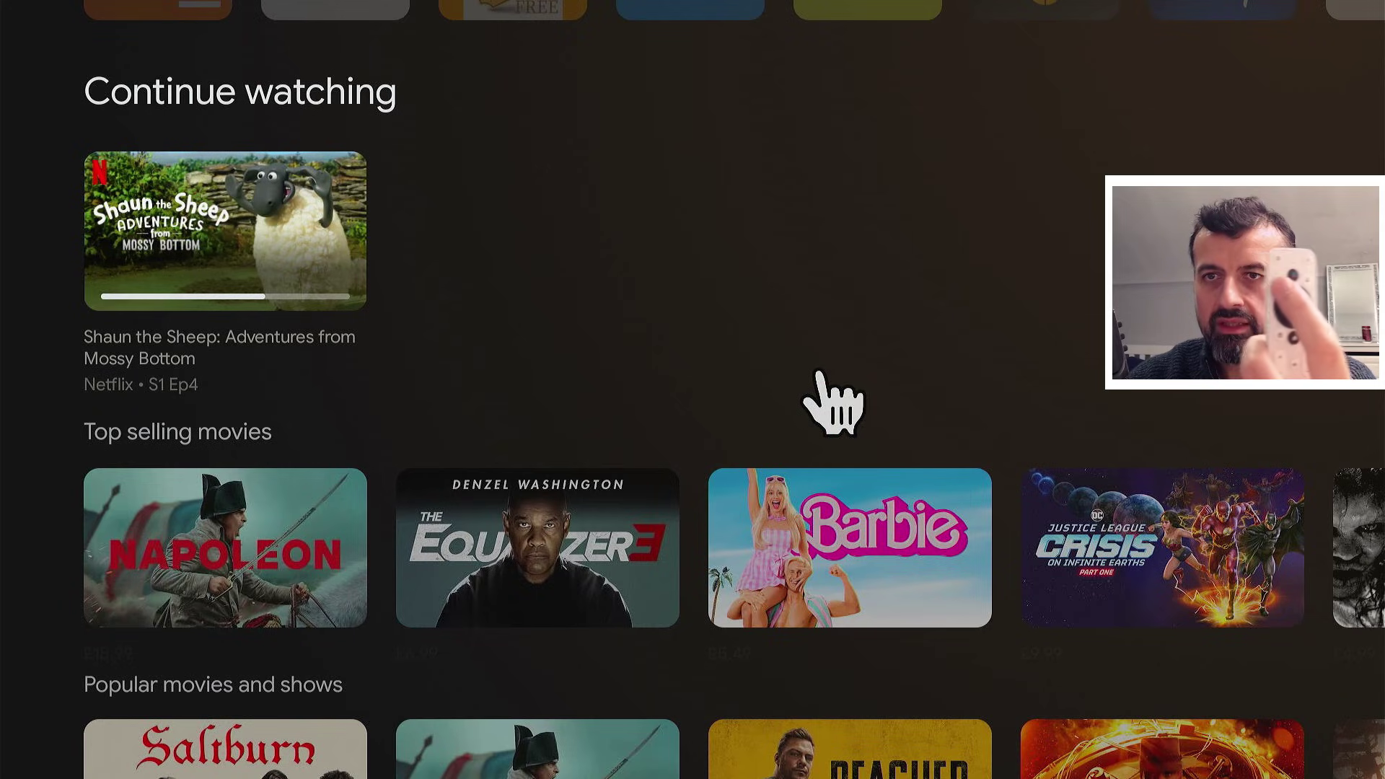
- Turn scroll mode off on the Google TV home screen
key("Return")
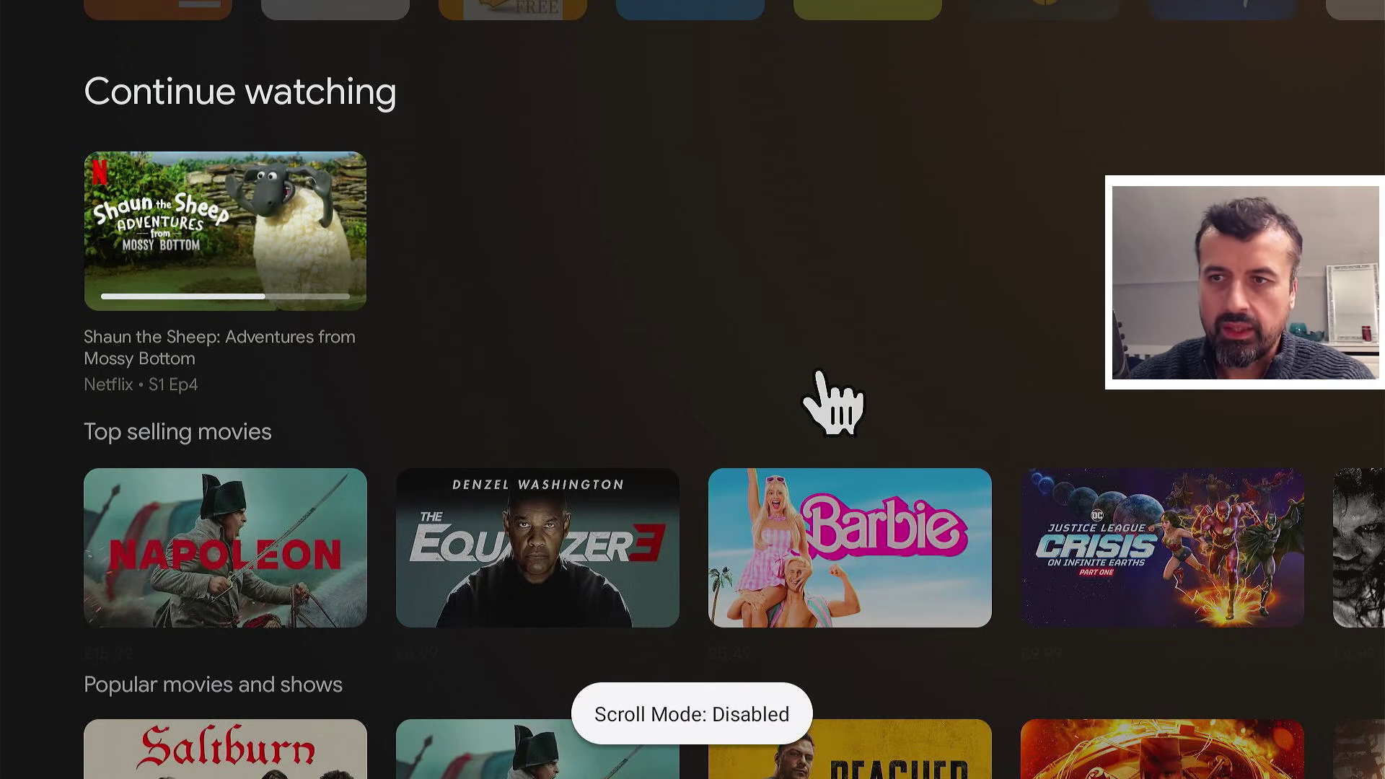